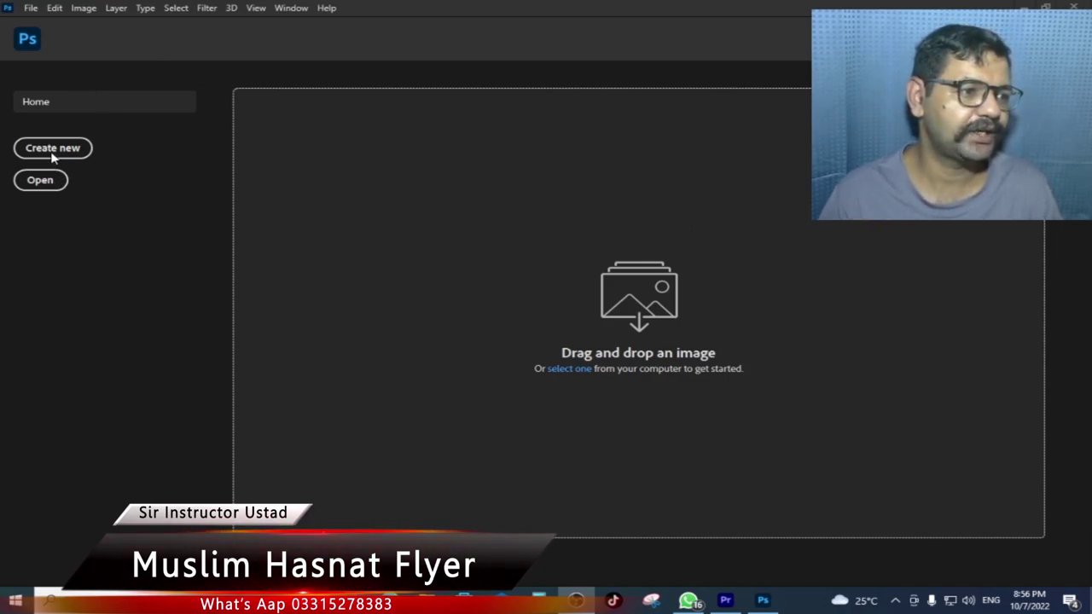
Bring up the New Document dialog from the File menu, showing a 10 x 10 in, 300 ppi preset
click(32, 8)
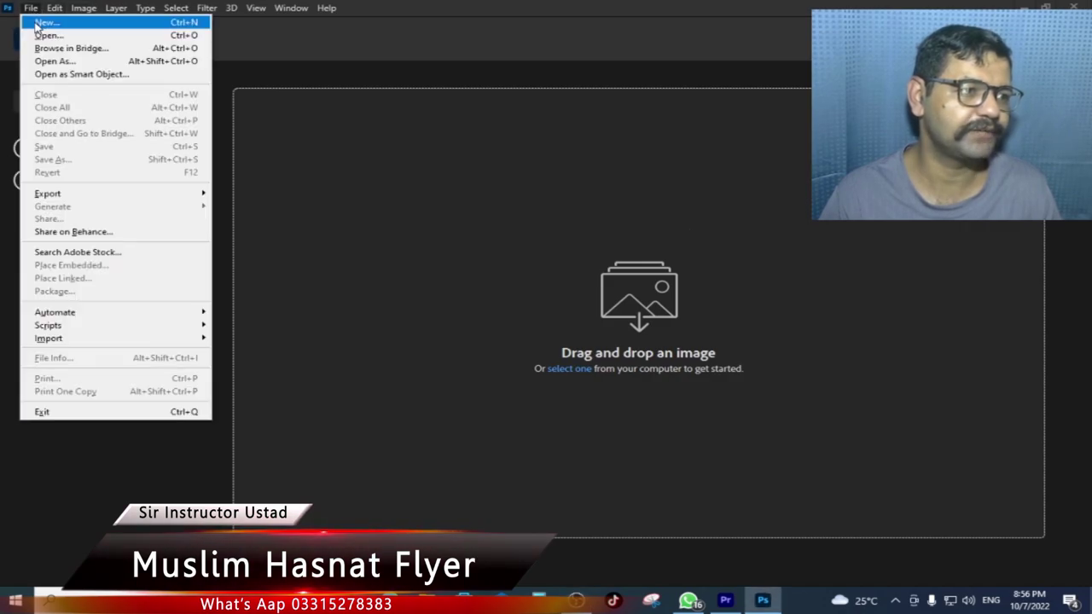
click(322, 92)
Create the 10 × 10 inch, 300 ppi white Untitled-1 document
click(26, 148)
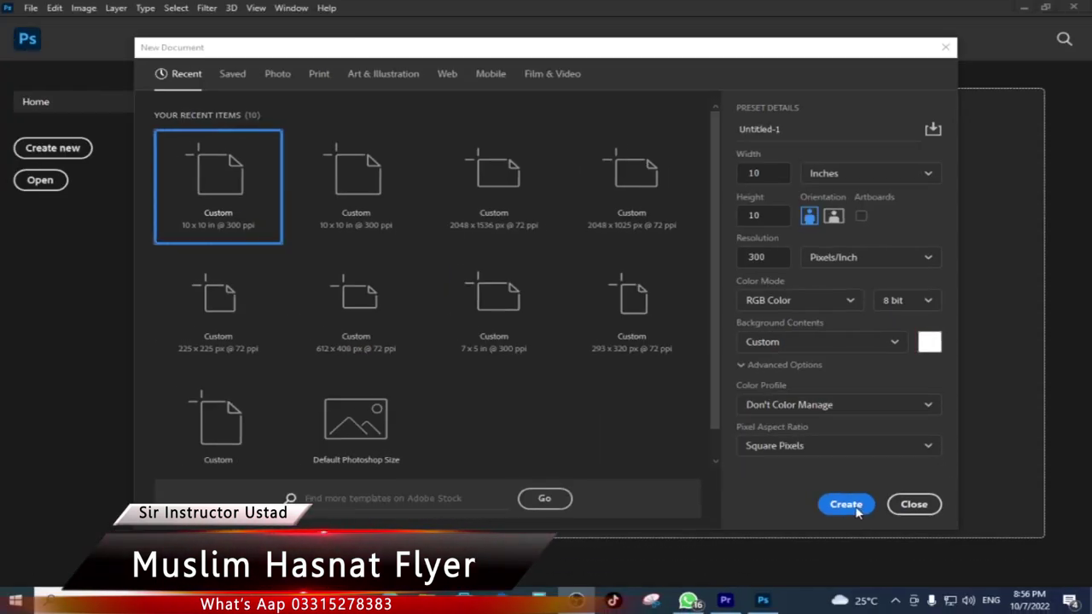
click(856, 509)
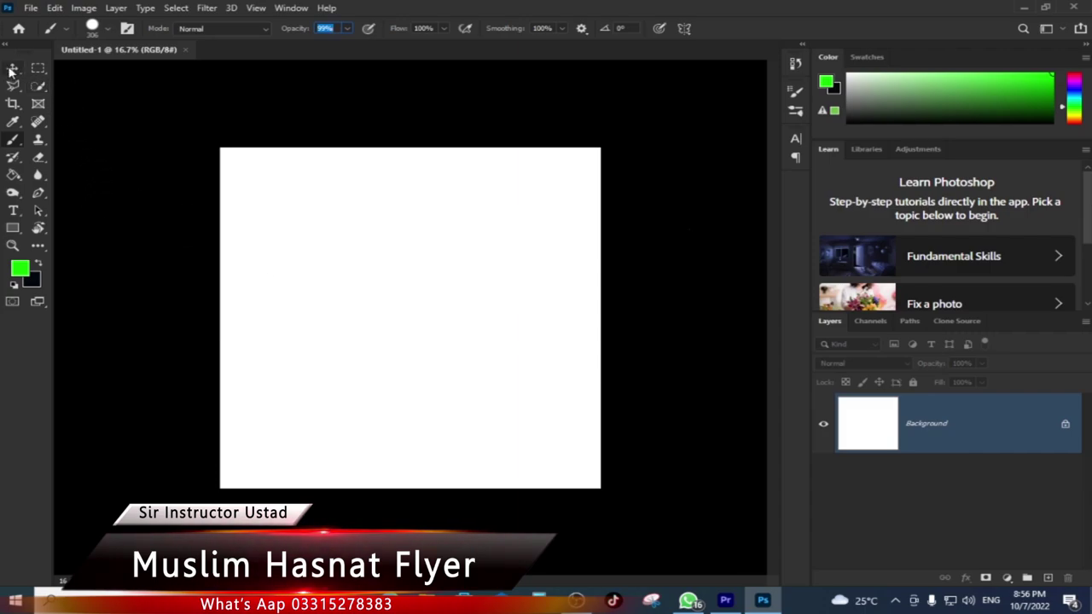
click(12, 68)
Make the Brush Tool active and reset the colours to default black and white with D
click(15, 141)
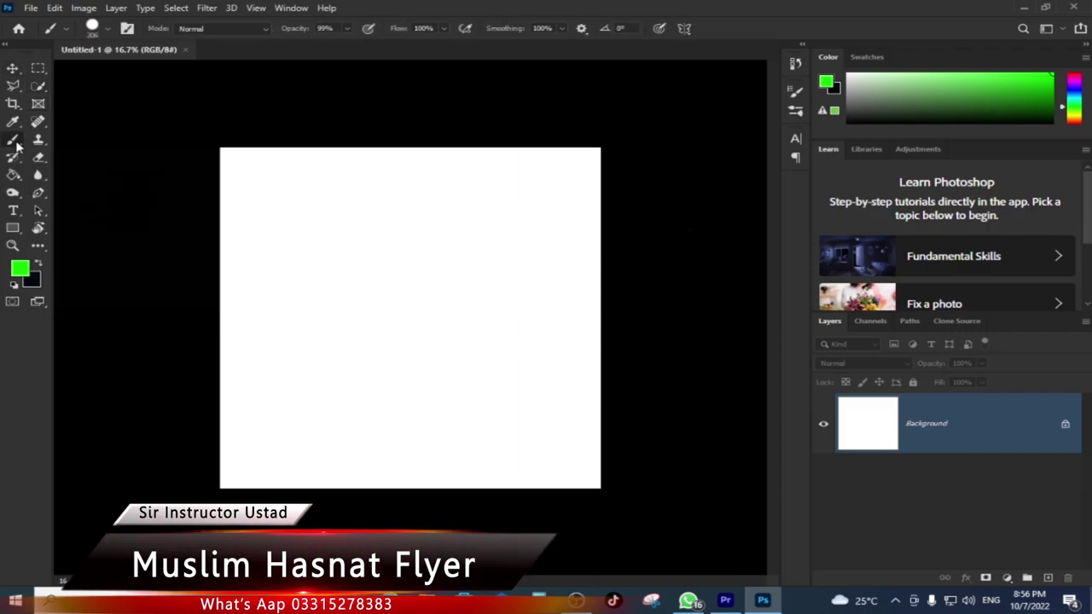
right_click(14, 142)
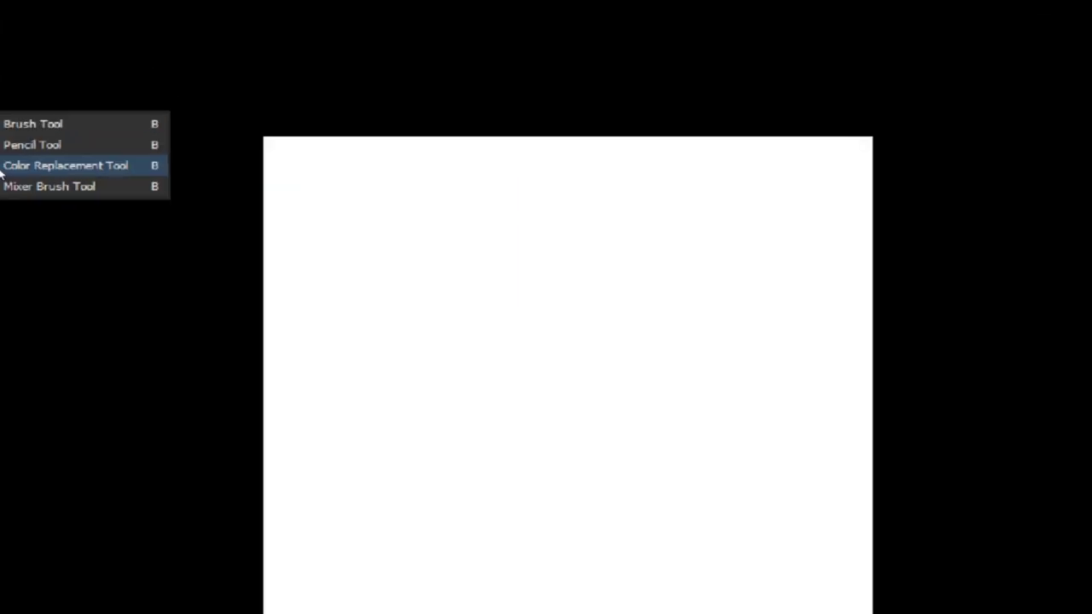
click(147, 170)
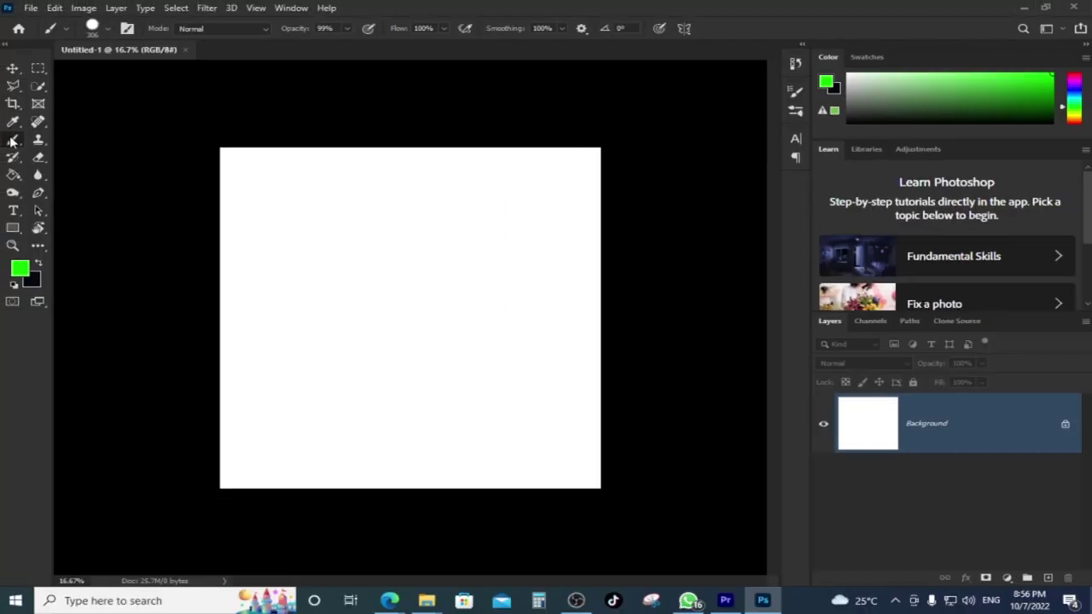
right_click(12, 140)
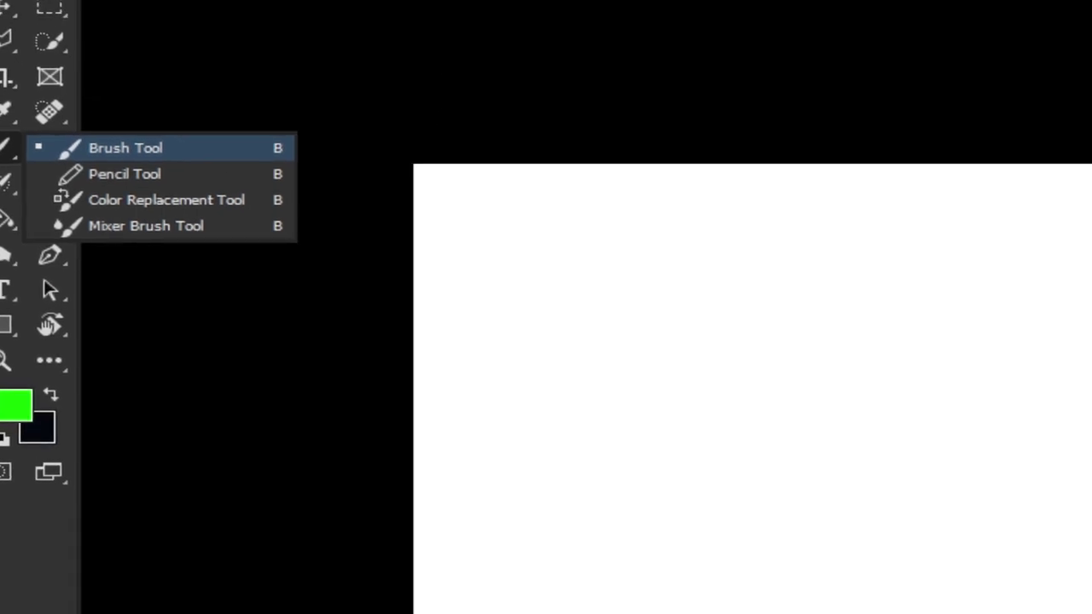
click(68, 136)
right_click(23, 143)
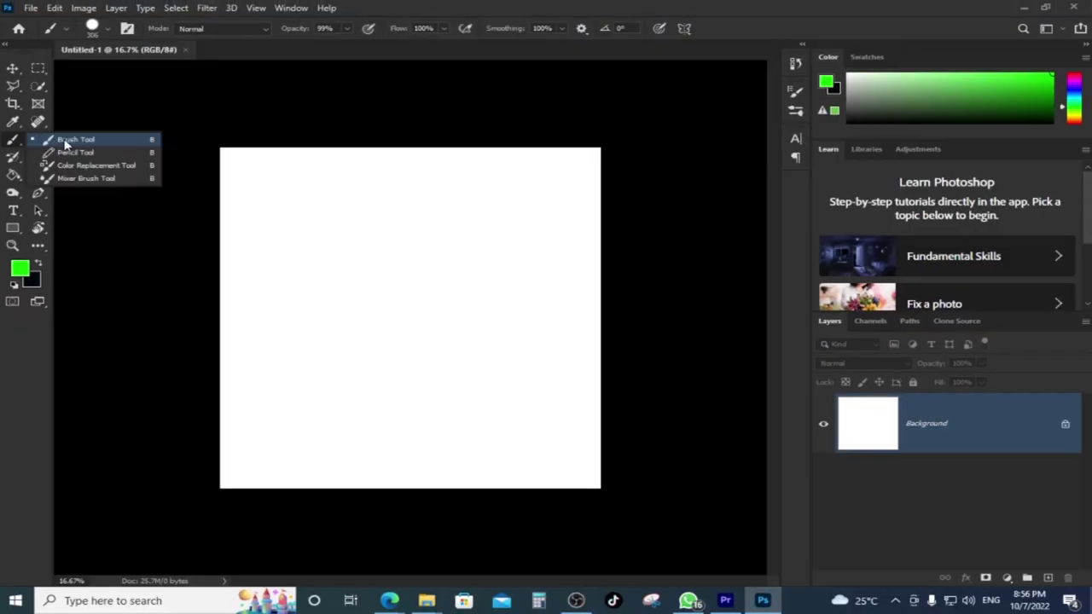
click(60, 141)
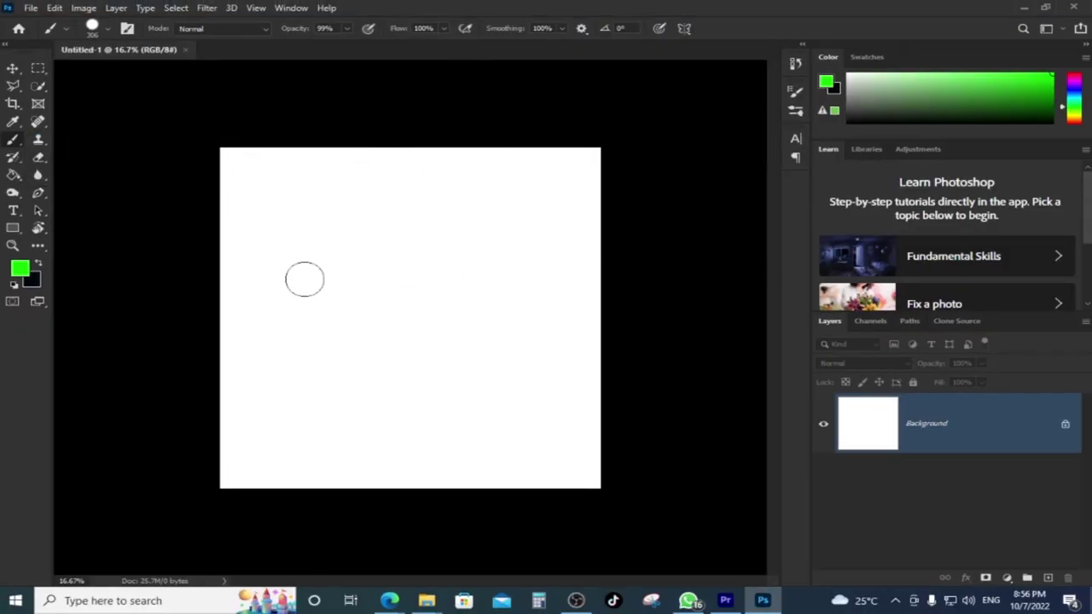
key(d)
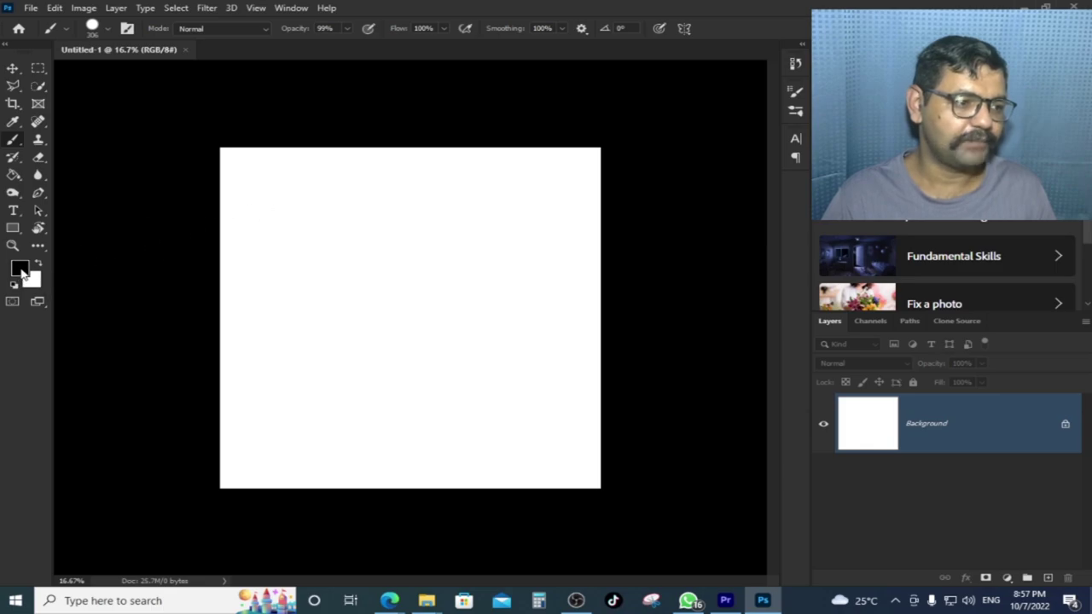
Set the foreground colour to pure red FF0000
click(19, 270)
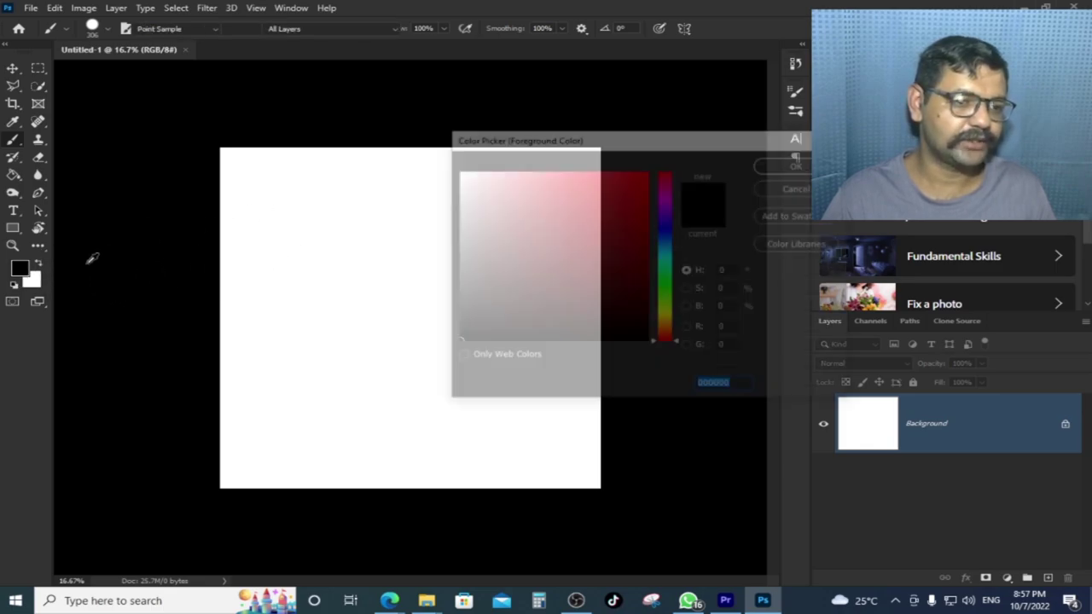
drag(587, 200, 653, 171)
click(799, 162)
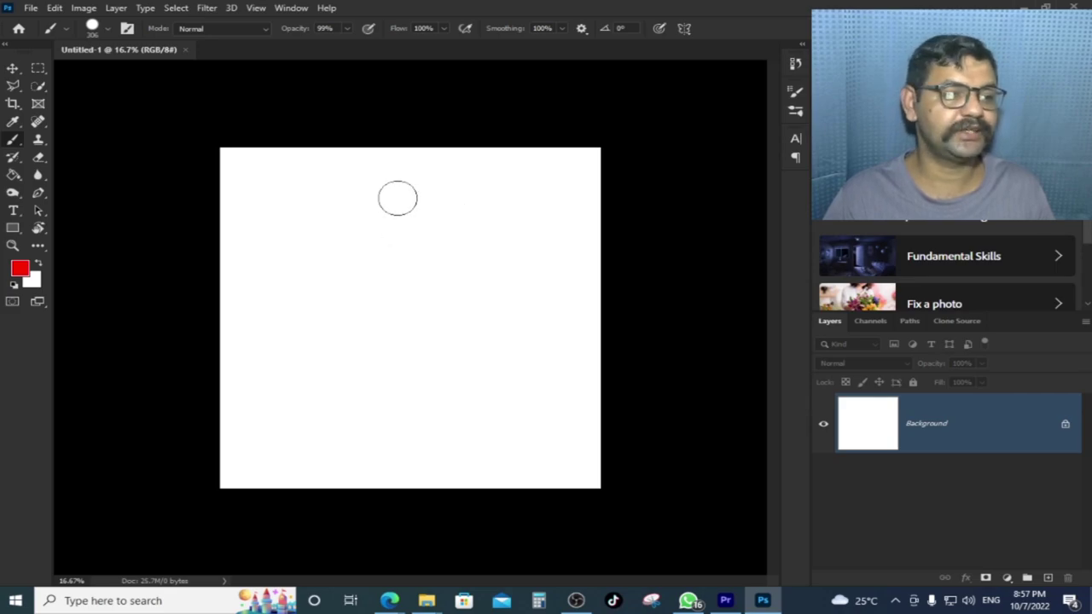
Paint several red test strokes across the canvas, then undo them
mouse_move(290, 189)
mouse_down()
mouse_move(305, 189)
mouse_move(375, 362)
mouse_move(329, 379)
mouse_up()
drag(371, 209, 401, 235)
drag(359, 327, 461, 368)
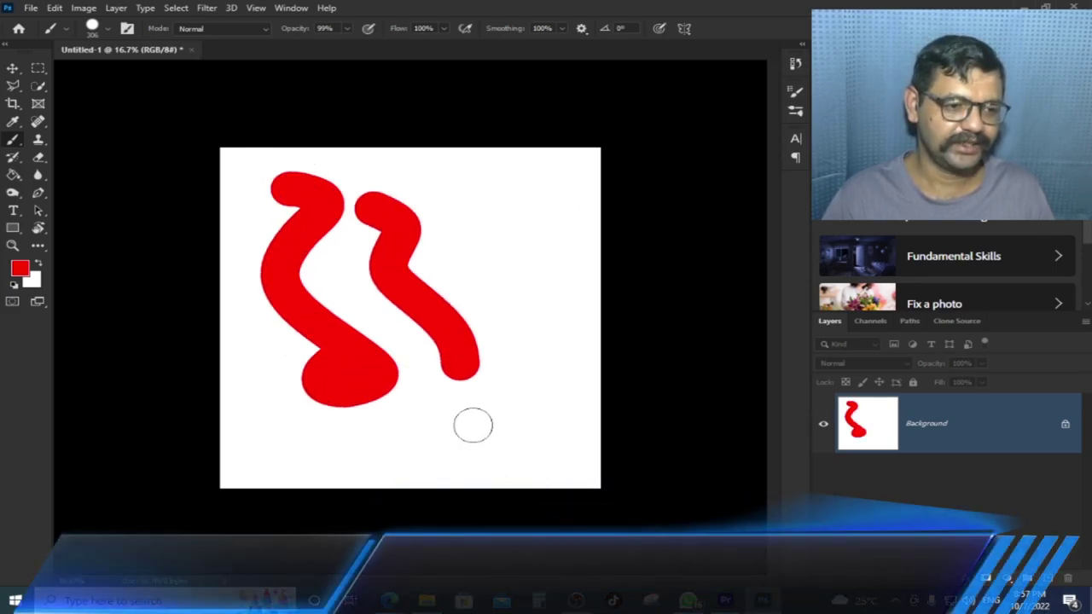
drag(456, 176, 522, 356)
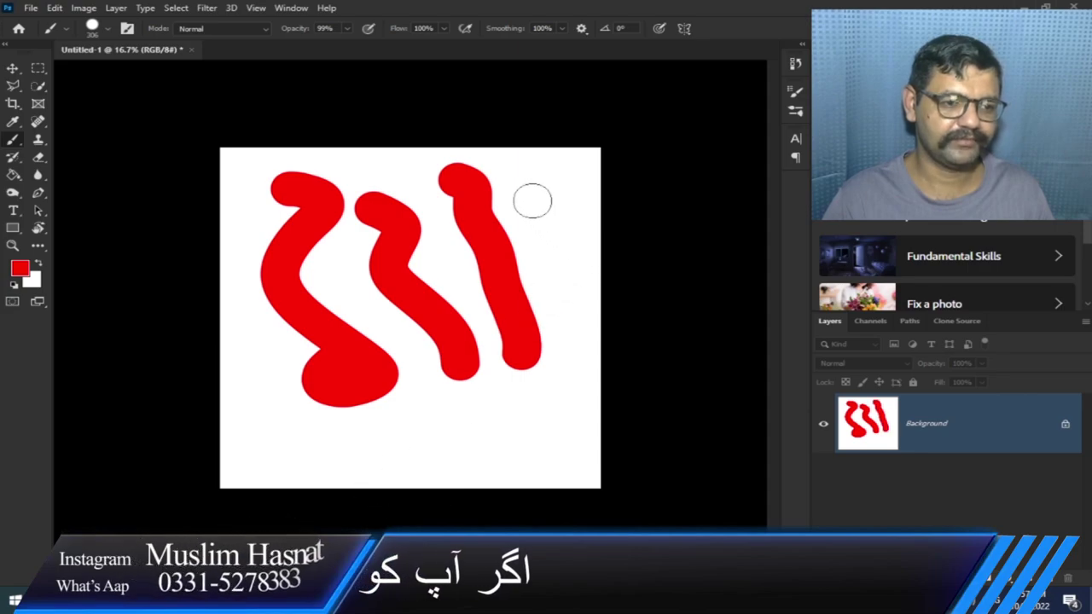
drag(532, 197, 597, 388)
drag(256, 445, 397, 461)
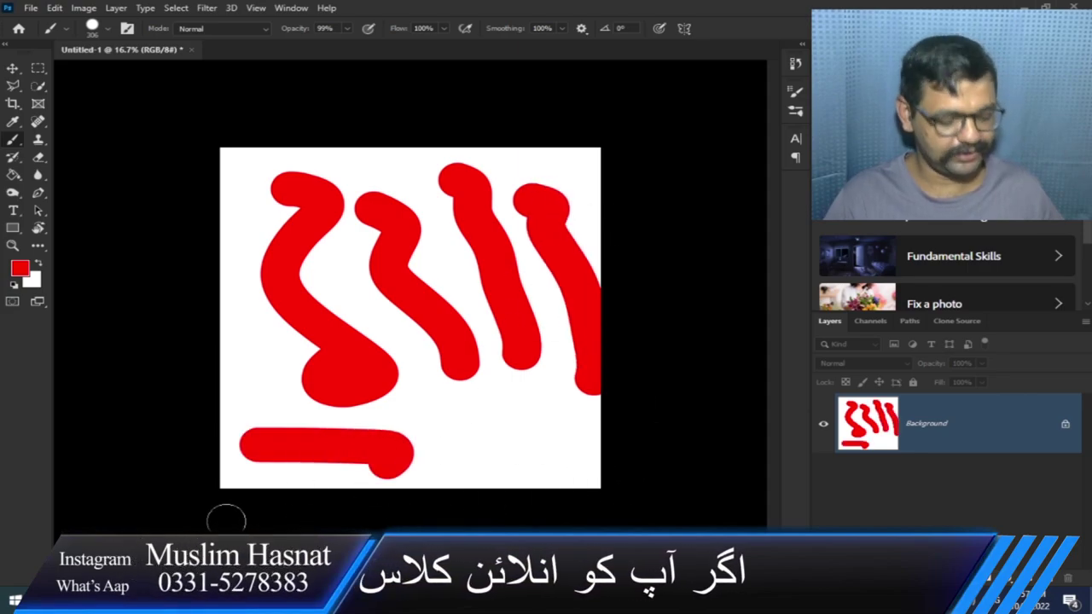
key(ctrl+z)
key(ctrl+z)
key(ctrl+z)
key(ctrl+z)
key(ctrl+z)
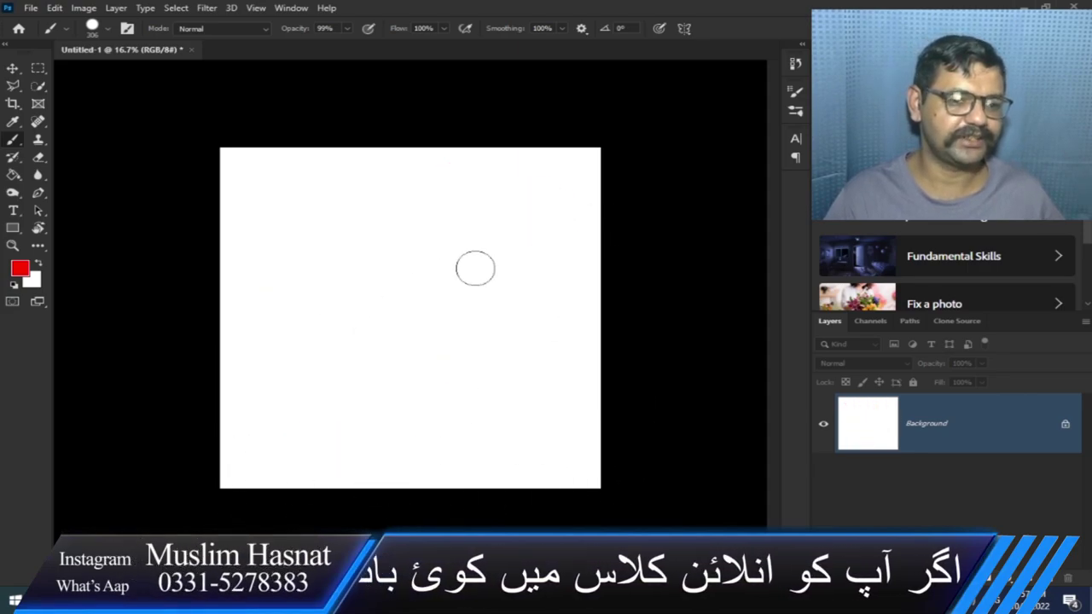
drag(311, 213, 328, 375)
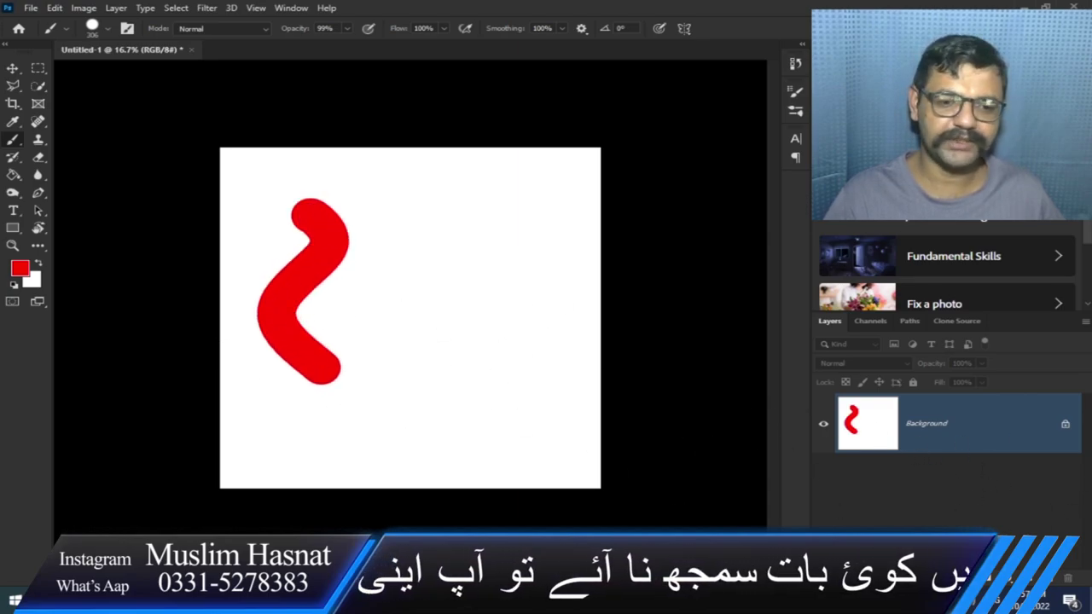
key(ctrl+z)
key(ctrl+shift+alt+n)
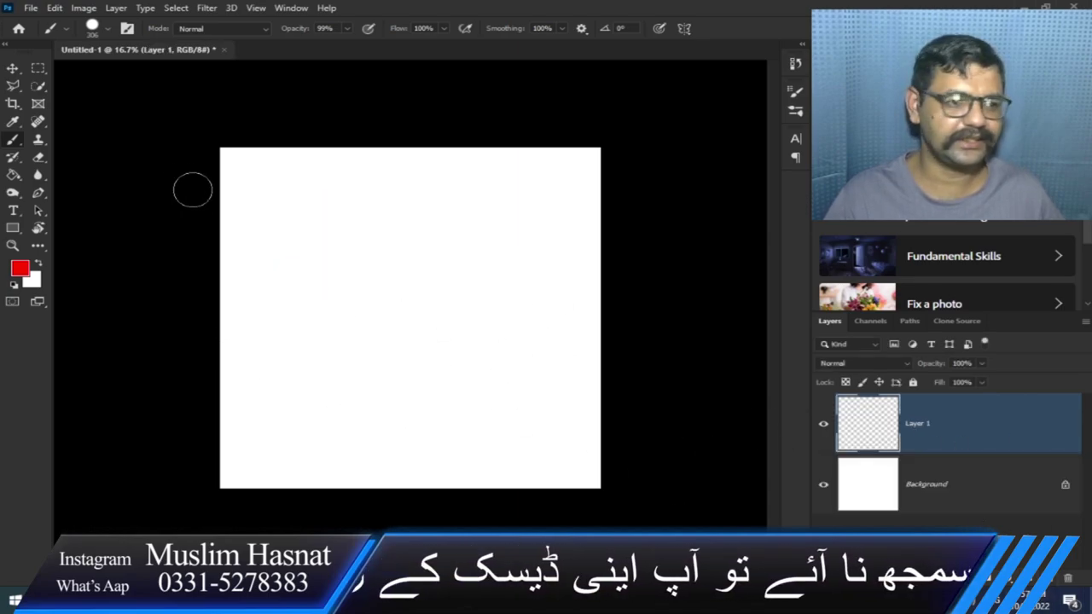
mouse_move(276, 203)
mouse_down()
mouse_move(265, 305)
mouse_move(297, 405)
mouse_up()
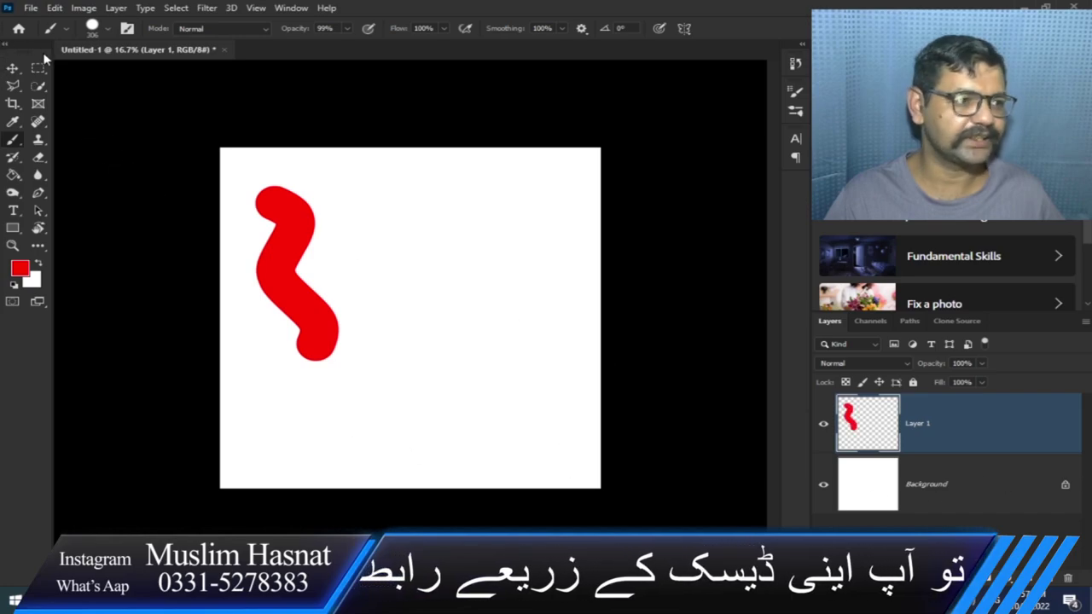
click(15, 69)
drag(342, 241, 457, 204)
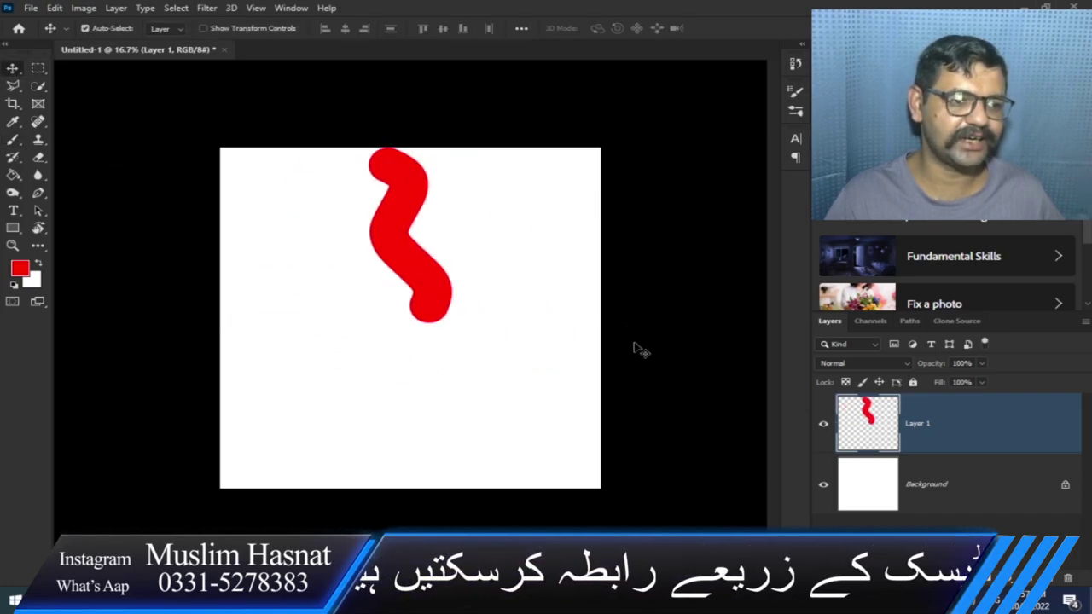
key(ctrl+z)
key(ctrl+z)
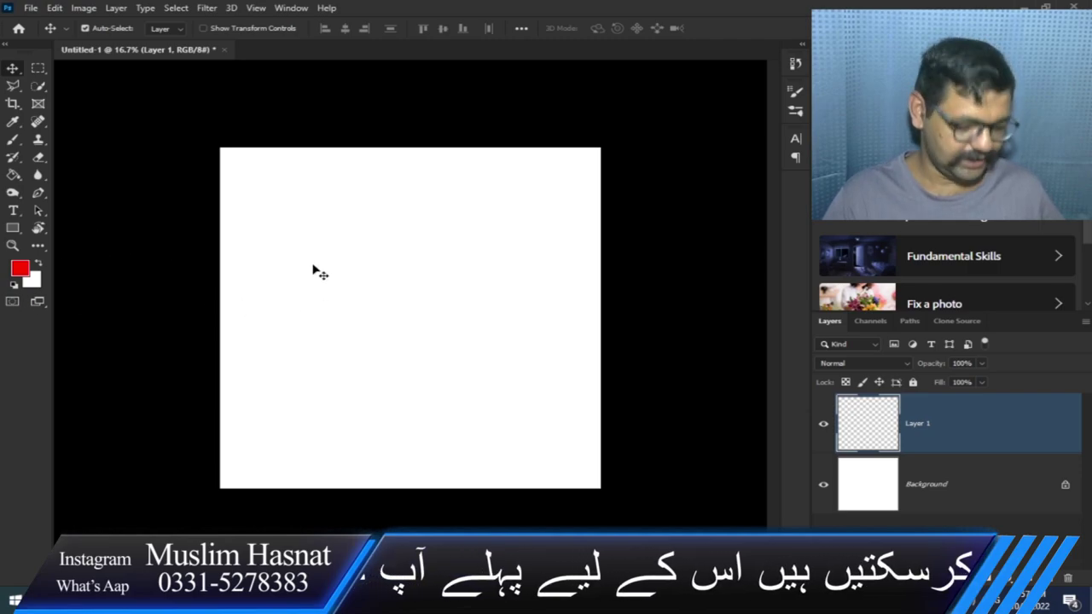
Choose the KYLE Ultimate Pencil Hard brush from the Dry Media Brushes set
key(b)
right_click(329, 190)
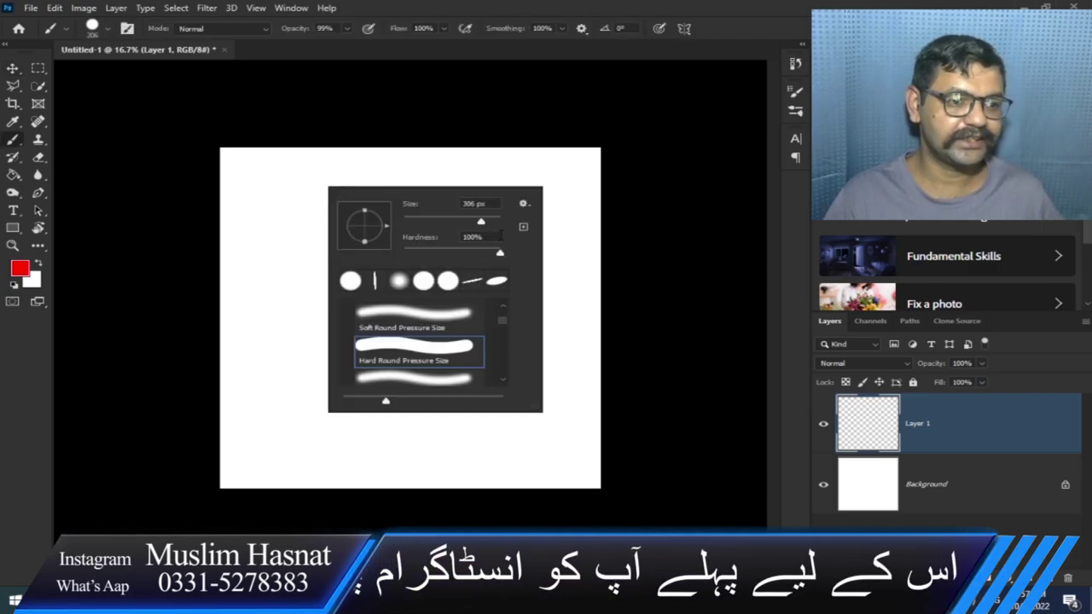
drag(503, 328, 510, 304)
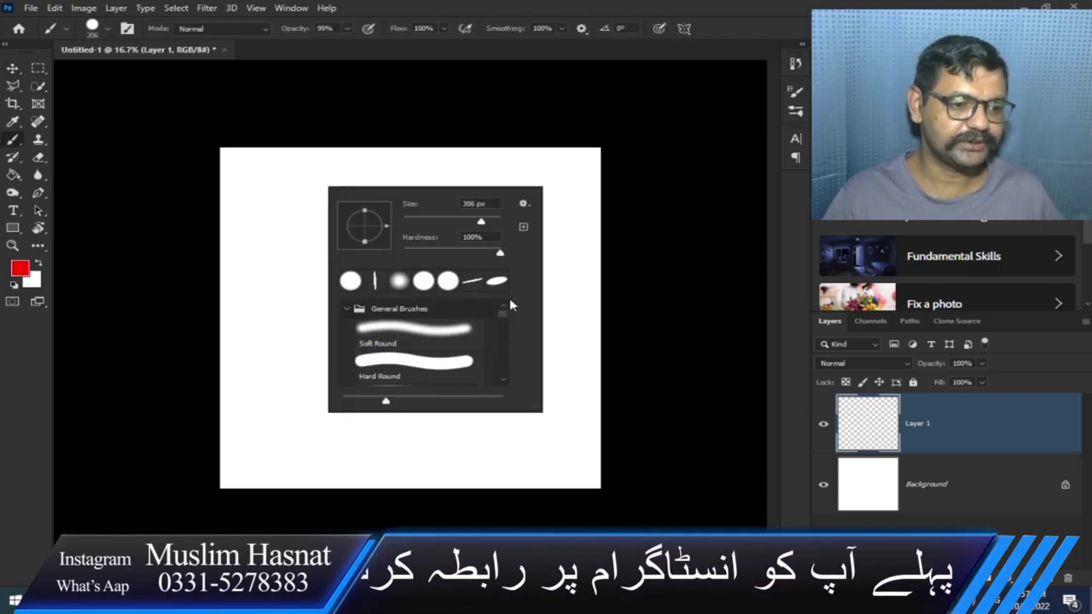
mouse_move(385, 399)
mouse_down()
mouse_move(483, 410)
mouse_move(336, 407)
mouse_move(386, 407)
mouse_up()
mouse_move(502, 312)
mouse_down()
mouse_move(504, 338)
mouse_move(497, 305)
mouse_up()
click(343, 308)
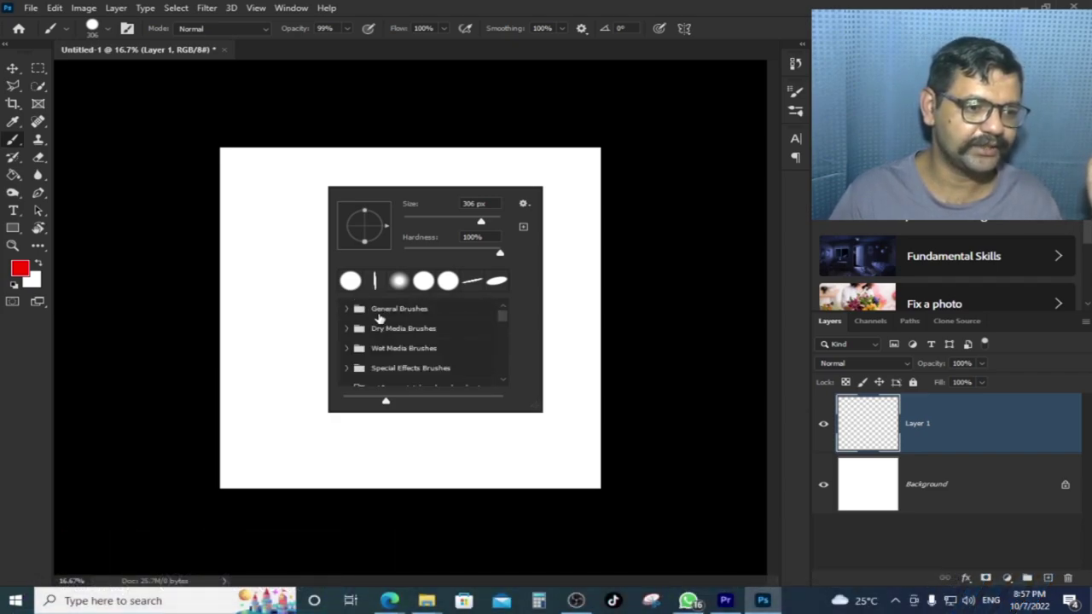
click(346, 328)
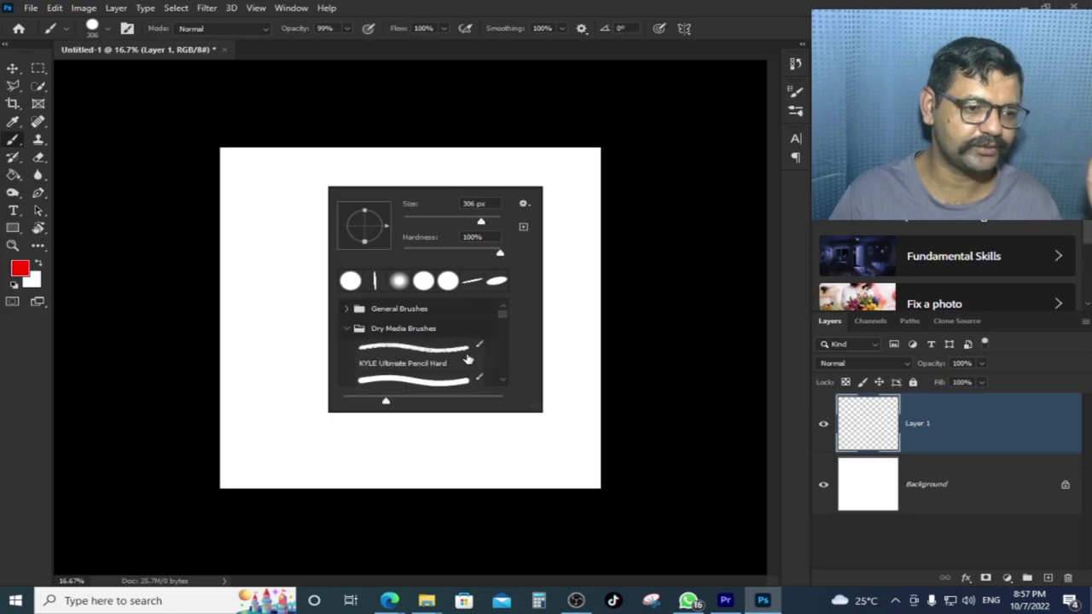
click(467, 360)
Draw and undo a thin red test line, browse the Wet Media Brushes, then close the presets
mouse_move(283, 191)
mouse_down()
mouse_move(373, 316)
mouse_move(442, 231)
mouse_up()
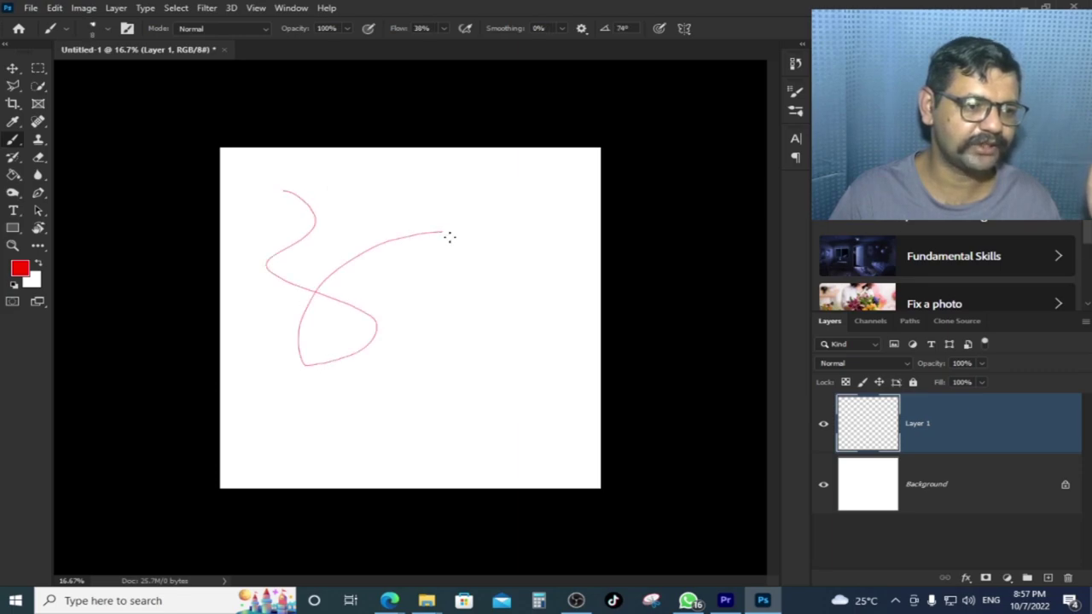
key(ctrl+z)
right_click(308, 234)
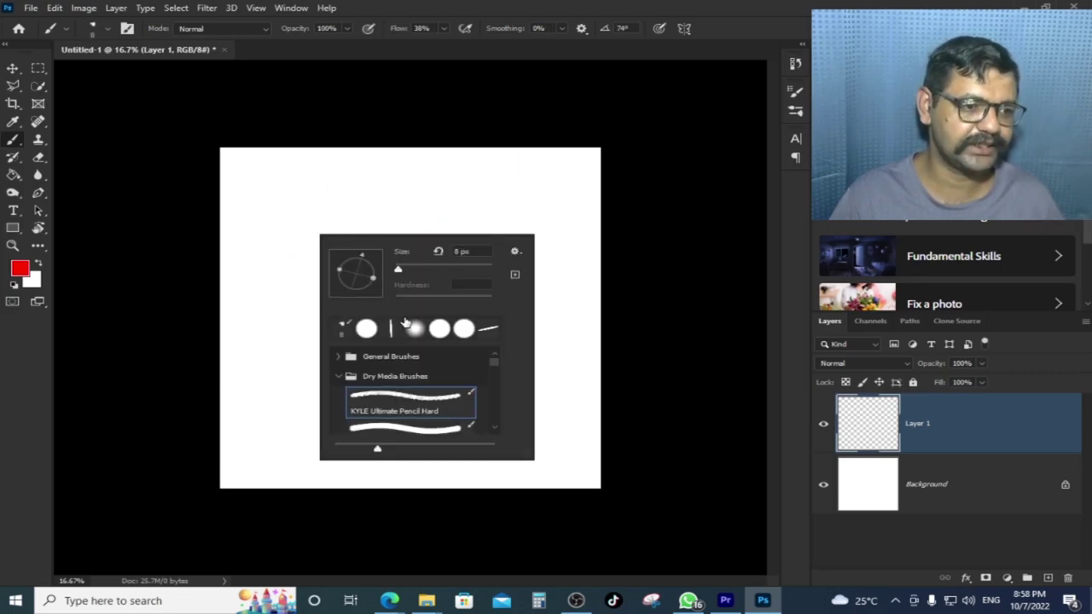
scroll(493, 375, down, 3)
scroll(494, 376, up, 3)
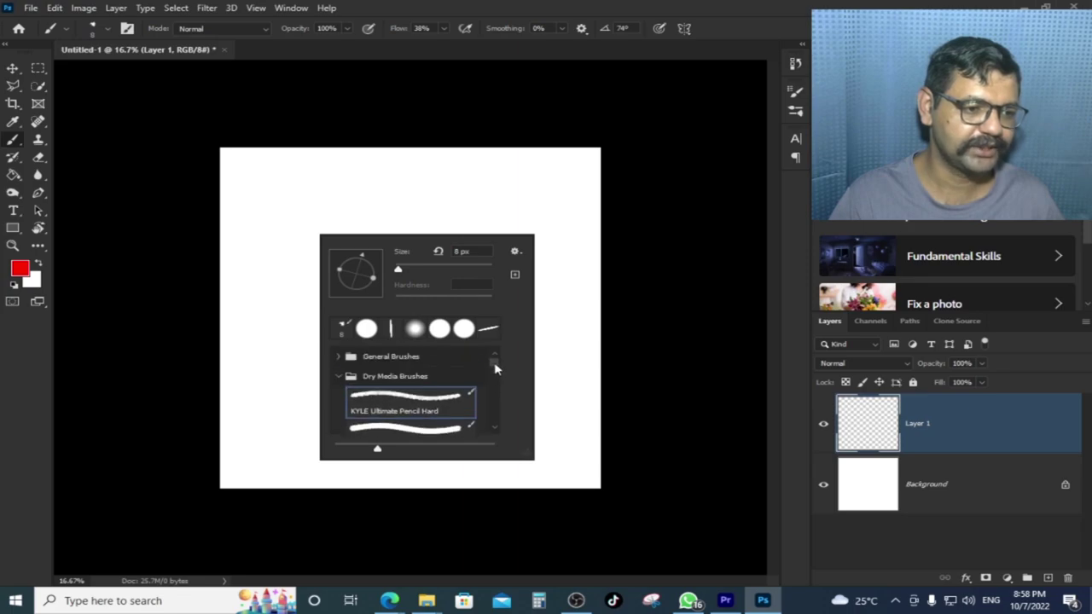
click(338, 377)
click(338, 395)
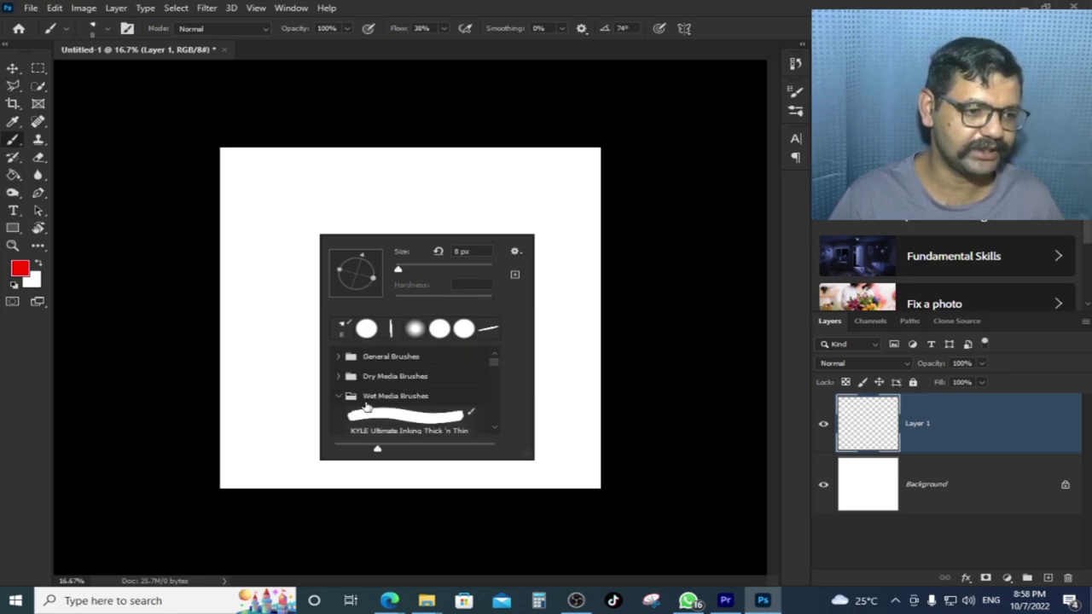
scroll(363, 401, down, 1)
scroll(364, 400, up, 1)
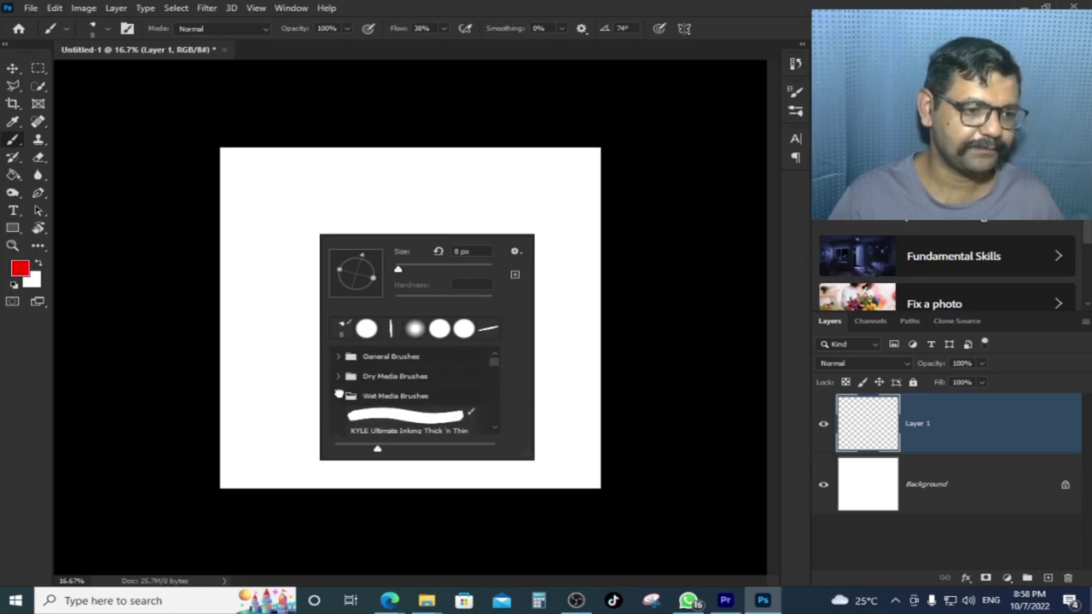
click(337, 396)
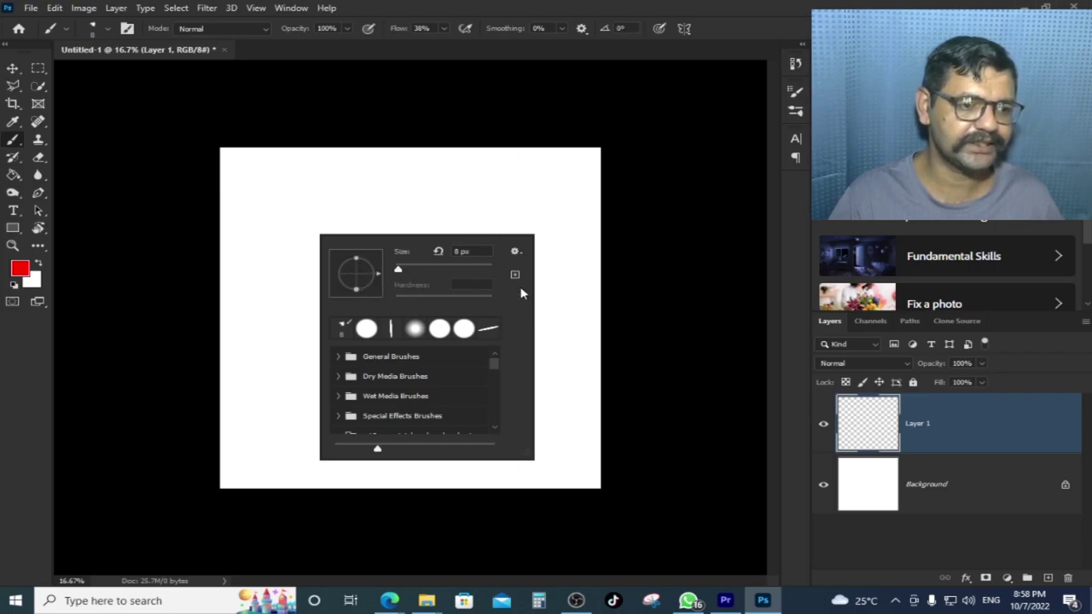
click(426, 220)
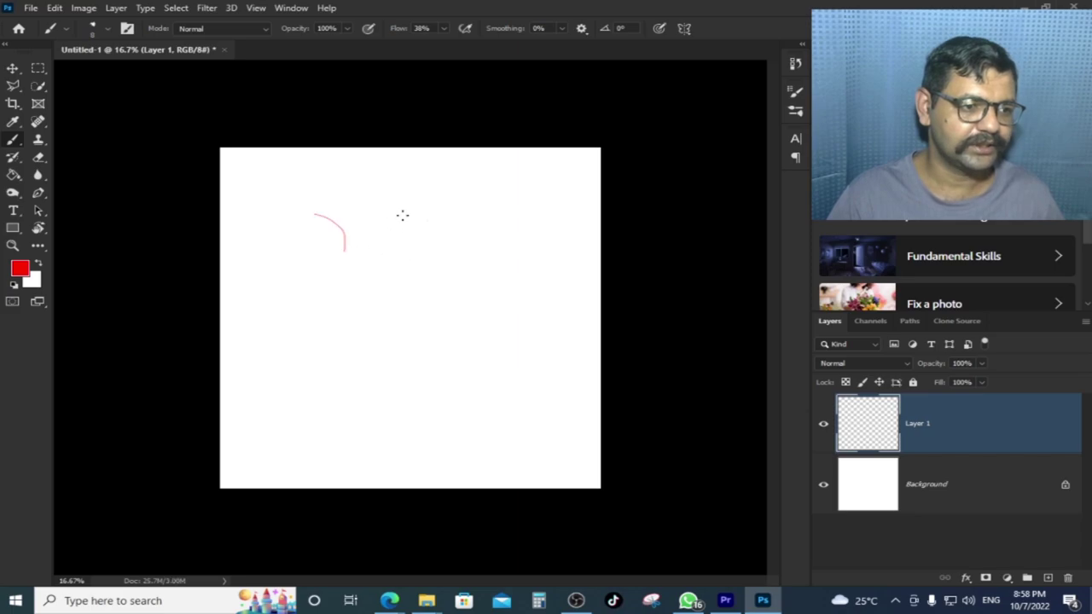
Set a 77 px Soft Round brush and paint a faint red wavy line on the left
right_click(358, 218)
drag(440, 254, 470, 252)
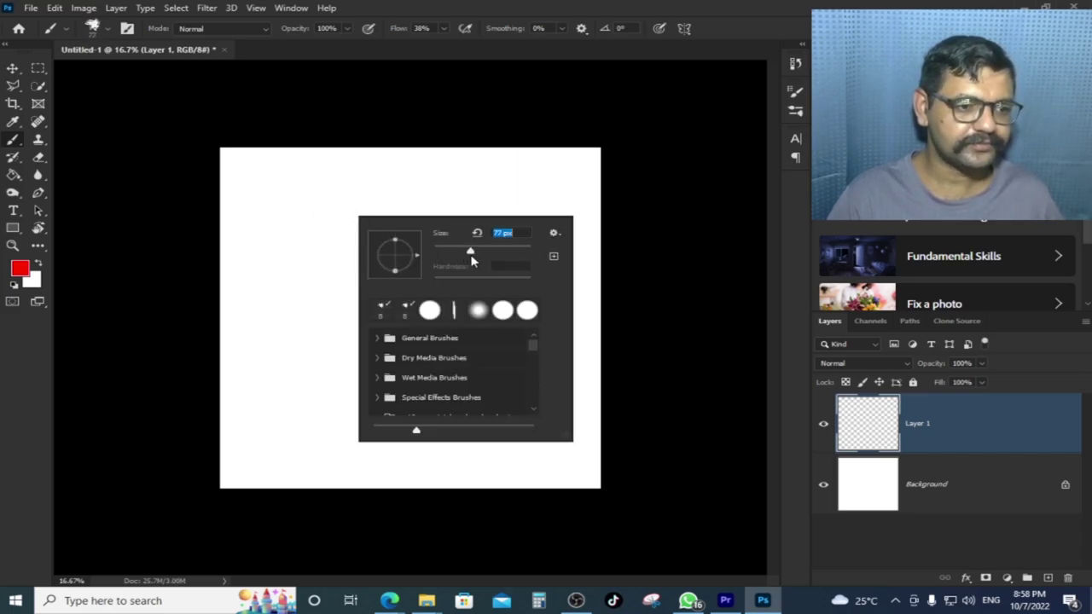
click(385, 340)
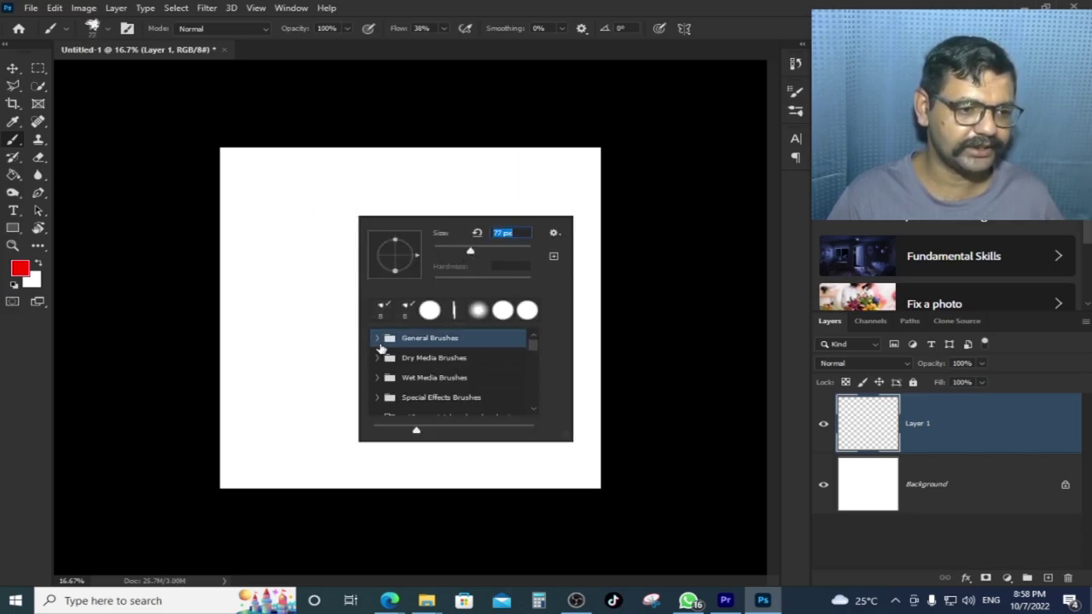
click(378, 339)
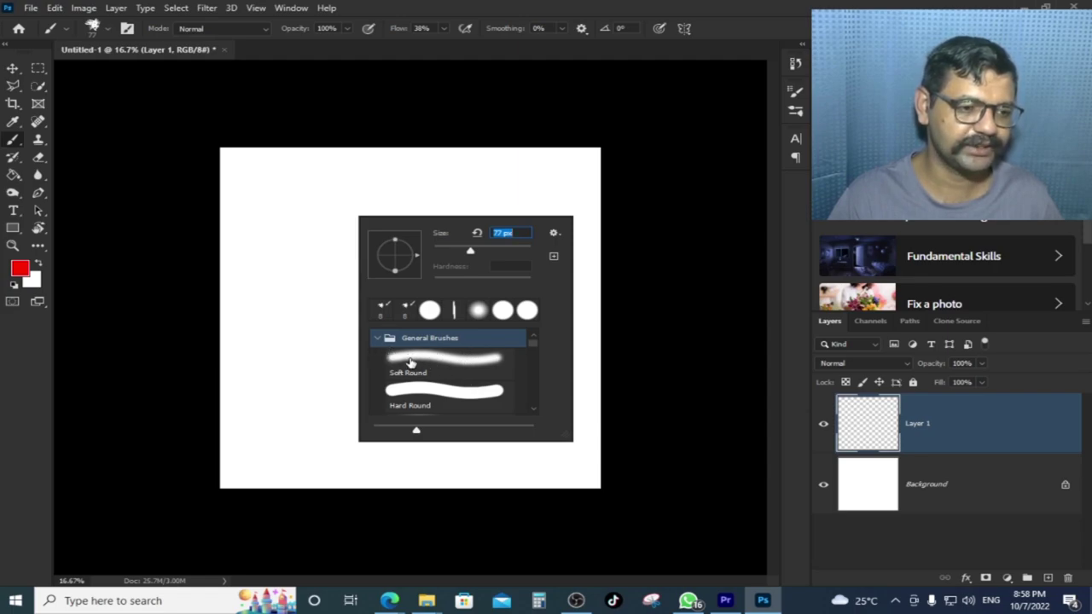
click(410, 362)
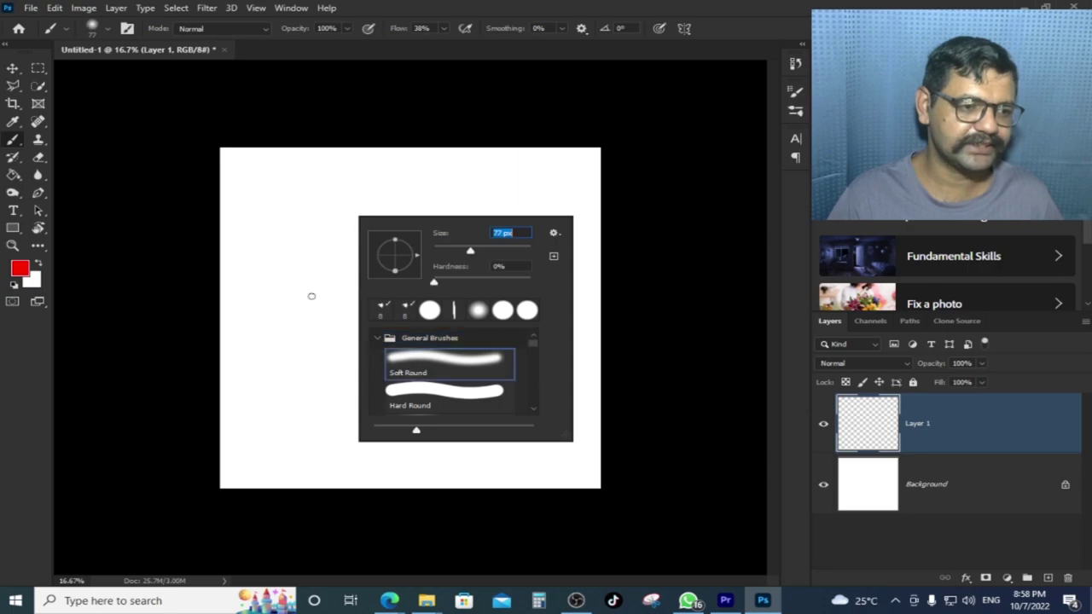
drag(278, 184, 297, 353)
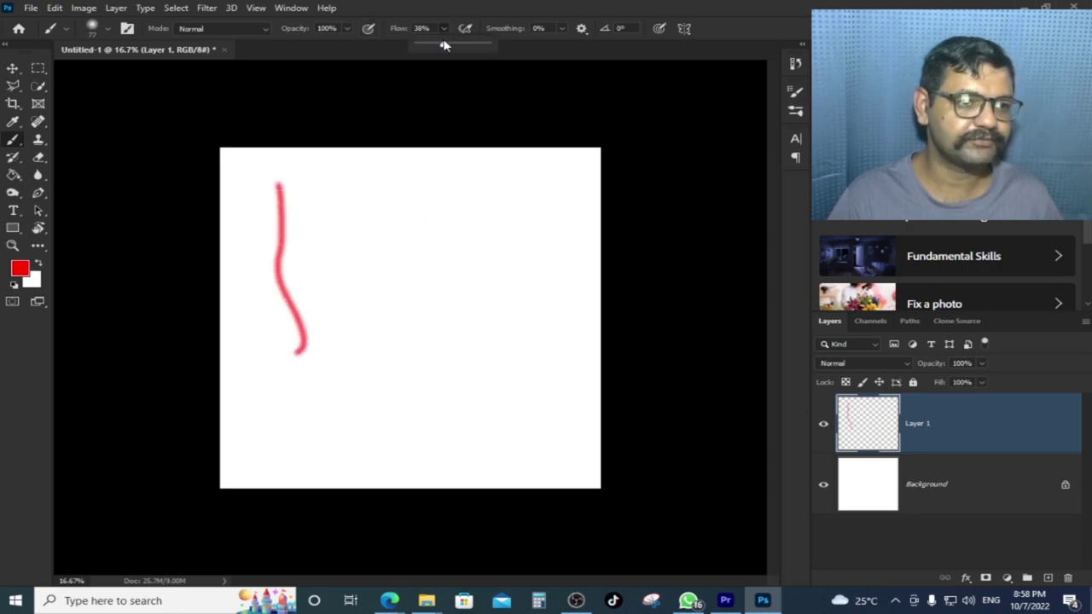
Paint a bolder red wavy stroke, enlarge the brush, and paint a thick soft stroke mid-canvas
right_click(360, 188)
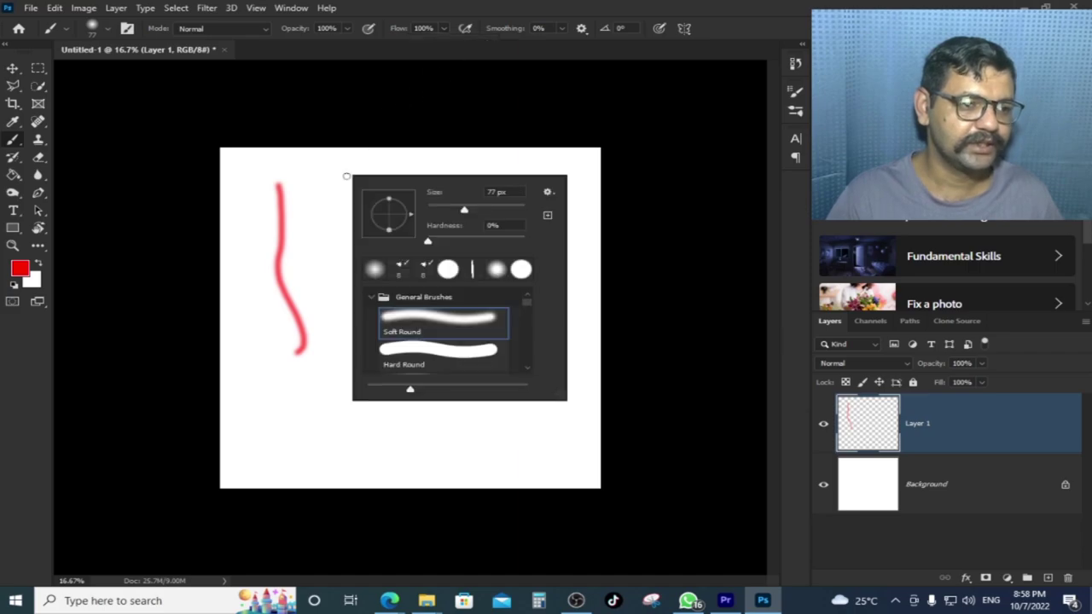
drag(302, 177, 329, 375)
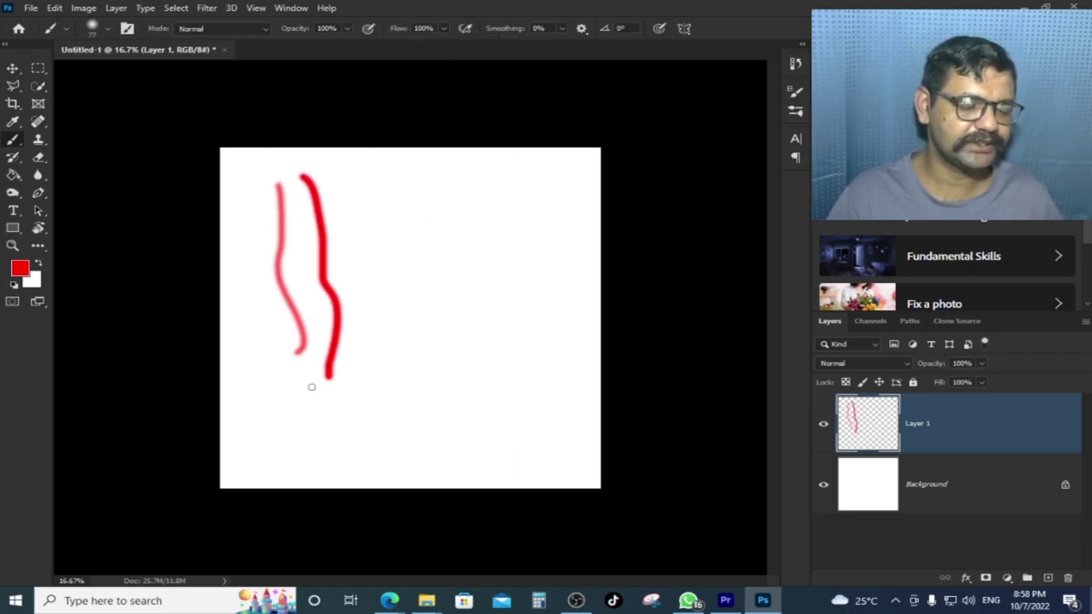
right_click(379, 205)
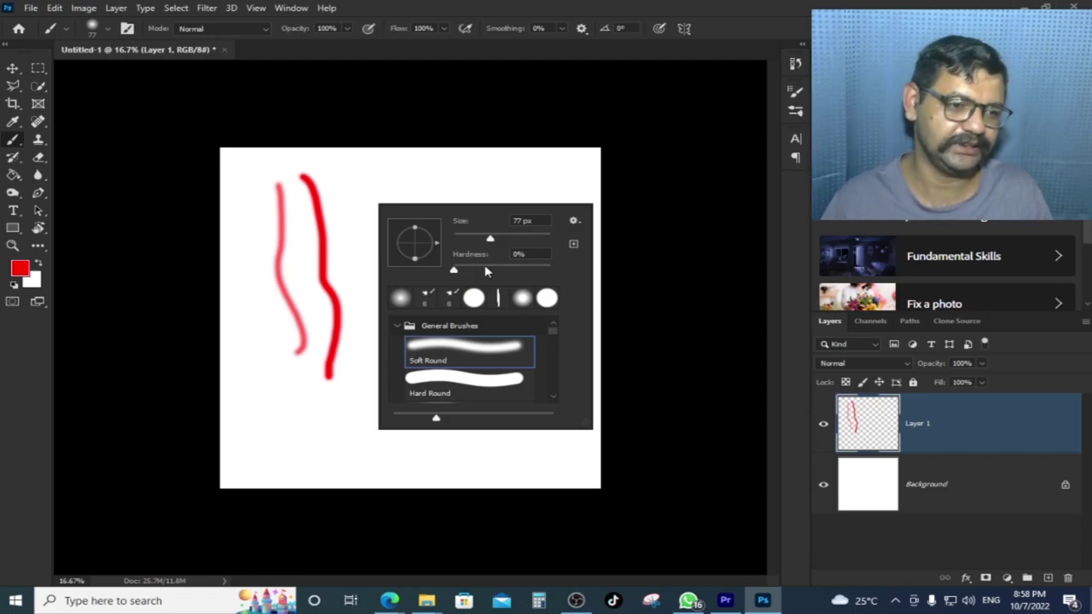
drag(490, 239, 509, 239)
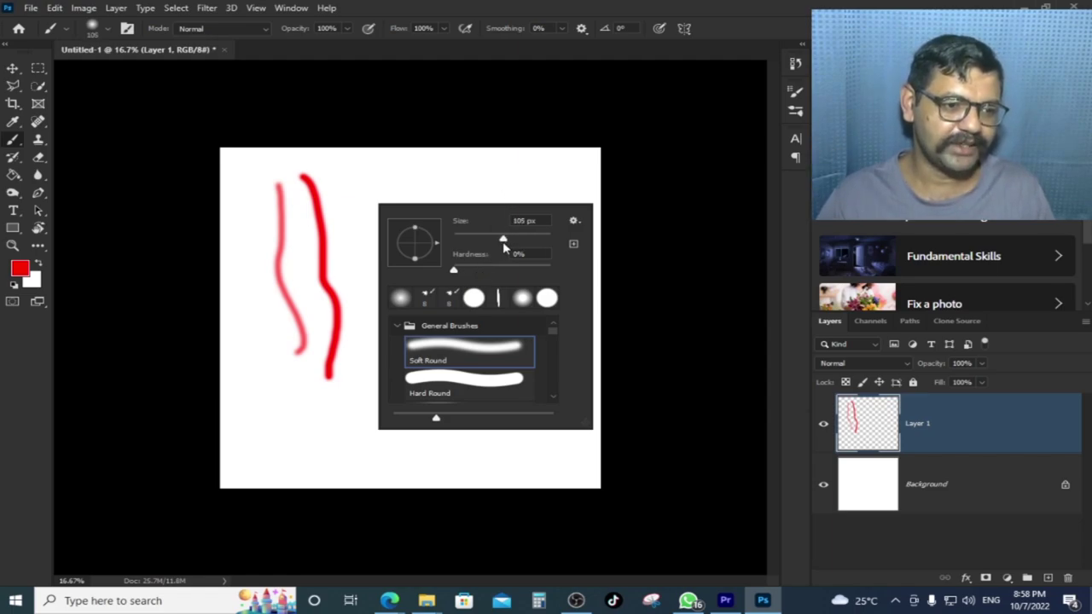
right_click(450, 216)
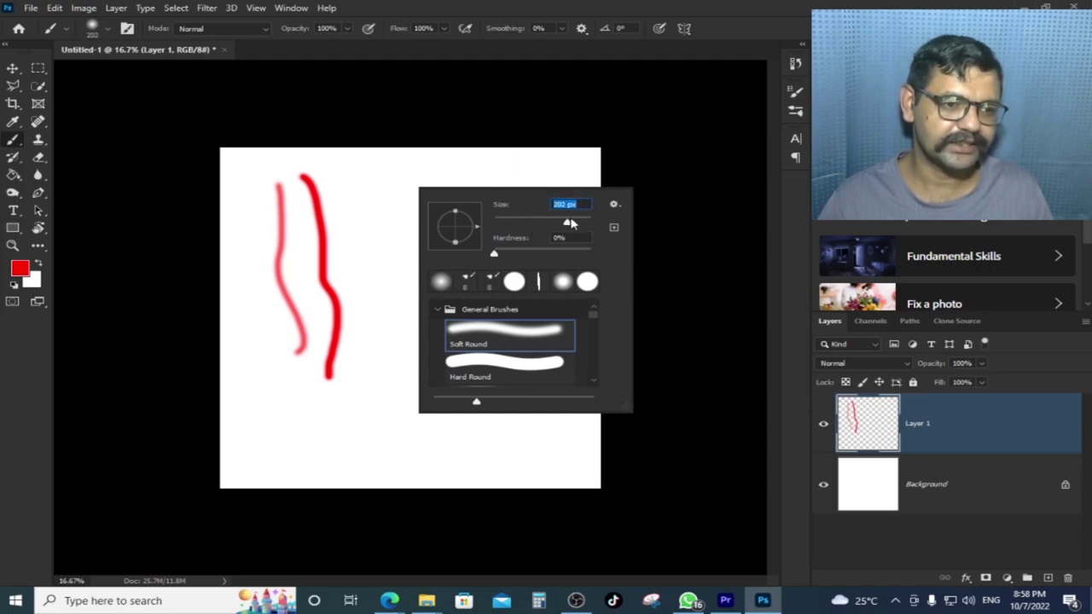
click(374, 193)
drag(374, 187, 382, 383)
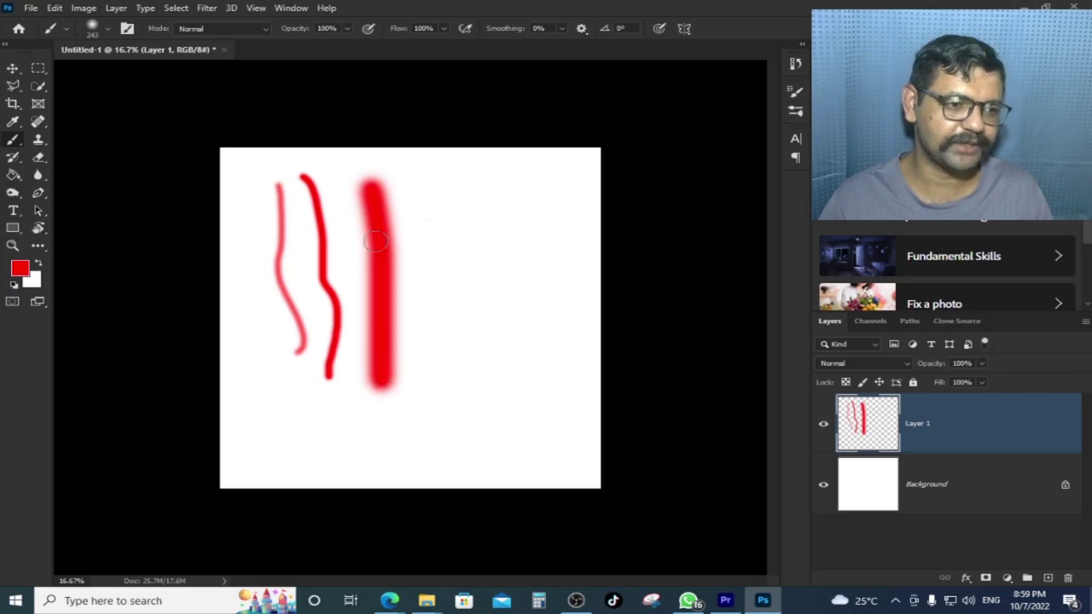
Raise brush hardness to 100% and paint a thick hard-edged red stroke
right_click(418, 187)
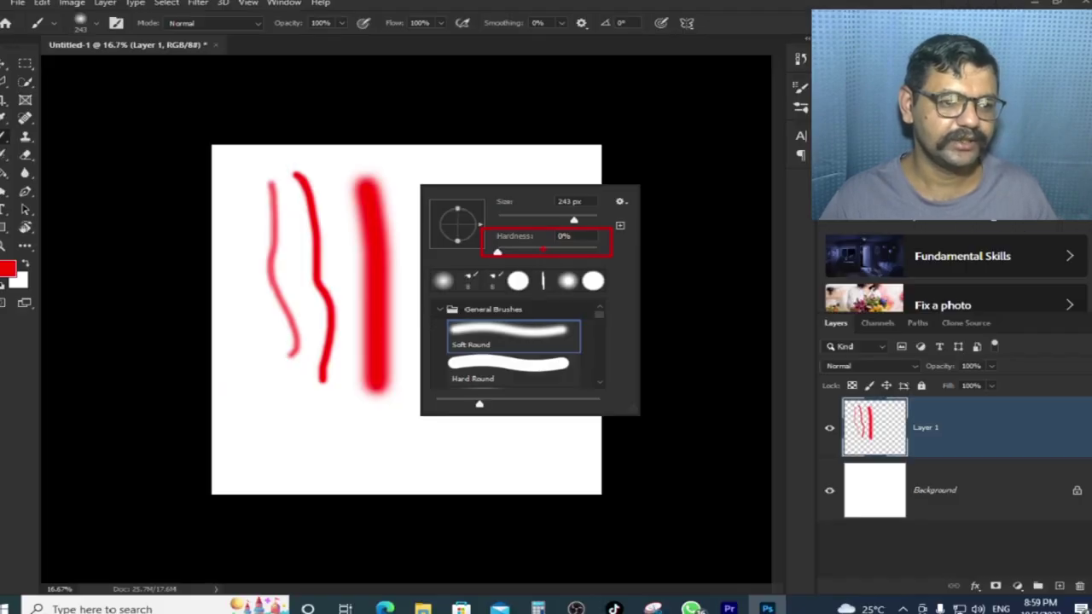
key(Return)
right_click(522, 245)
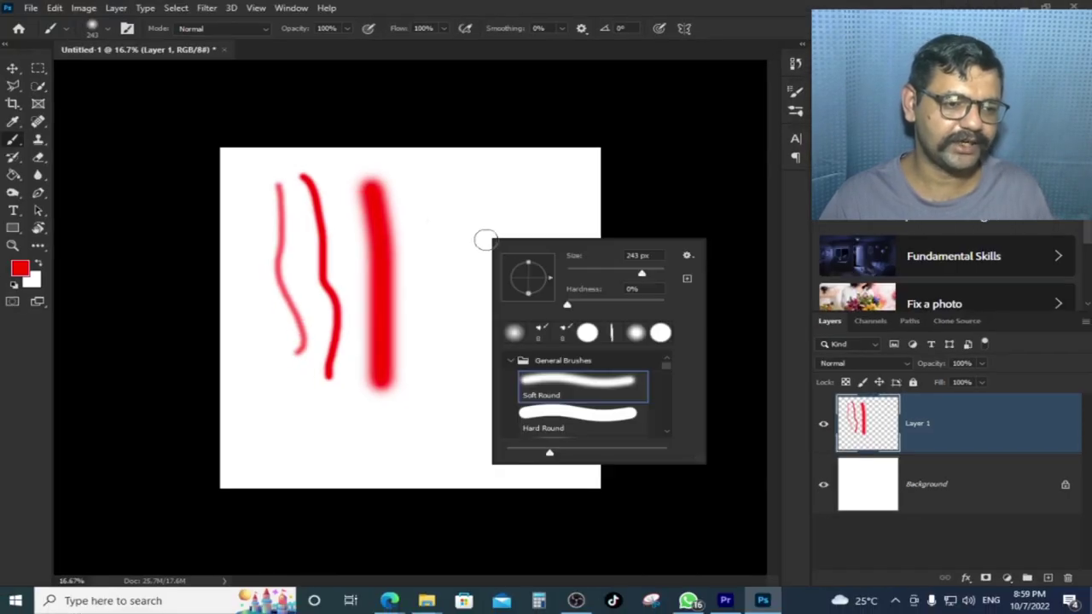
drag(566, 304, 663, 304)
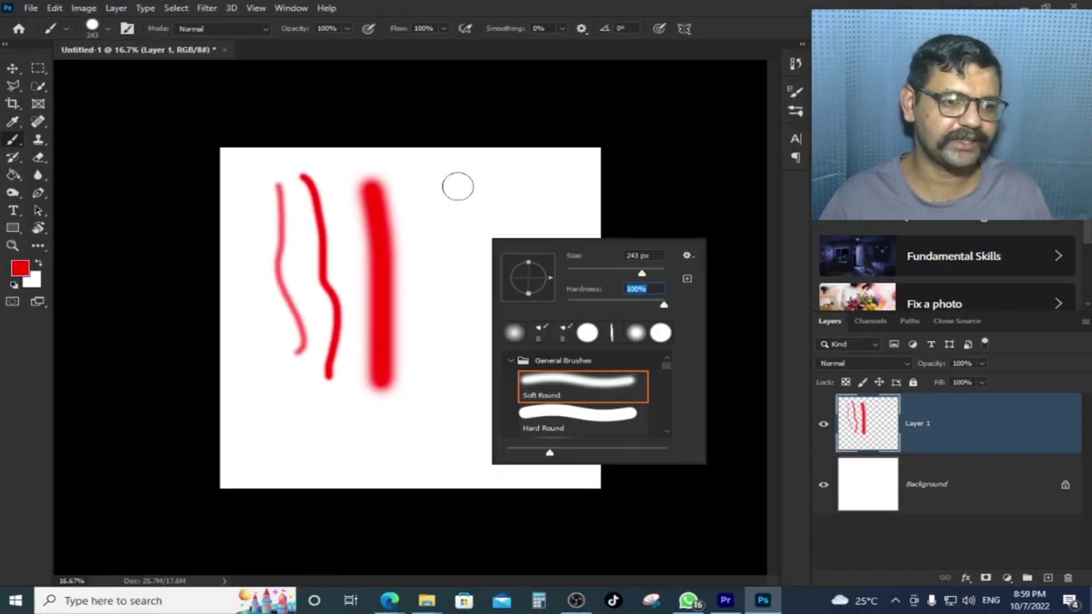
drag(456, 186, 454, 398)
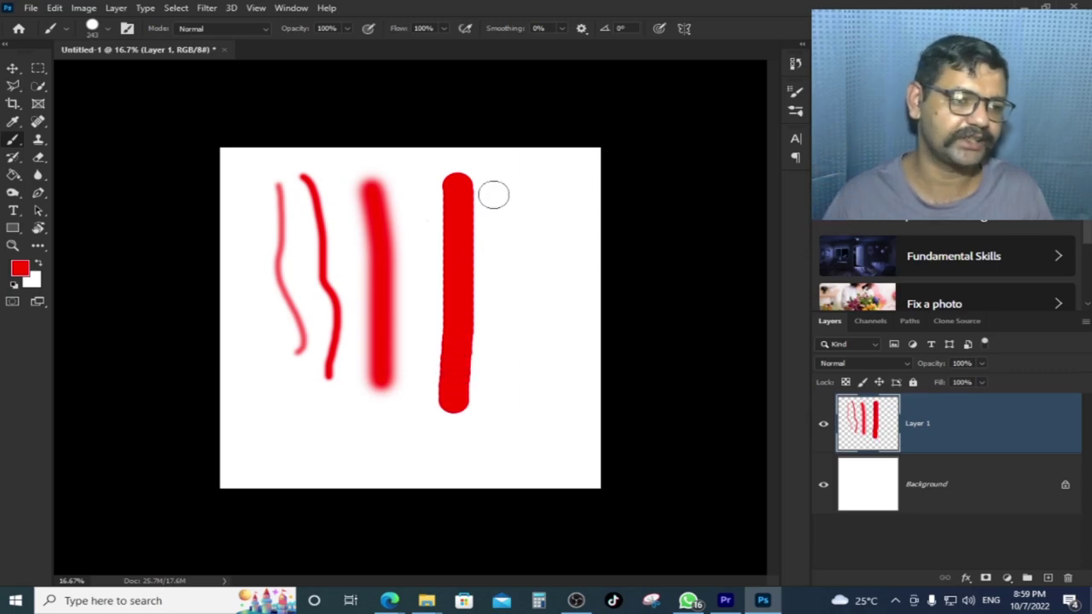
Lower hardness to 0%, paint more soft red strokes on the right, then select the whole canvas
right_click(520, 176)
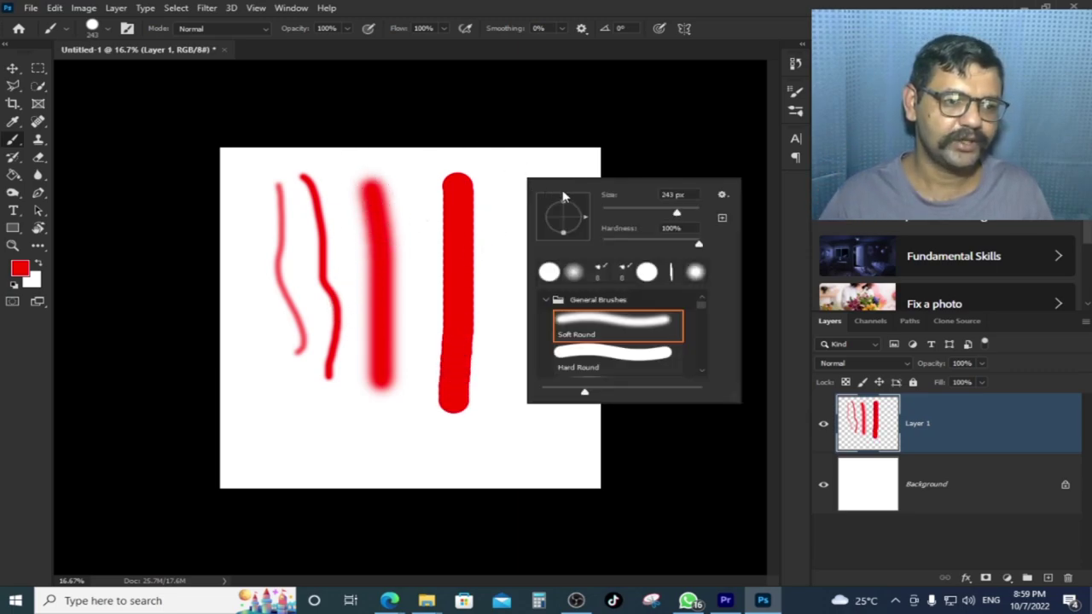
drag(693, 244, 506, 256)
drag(521, 176, 498, 394)
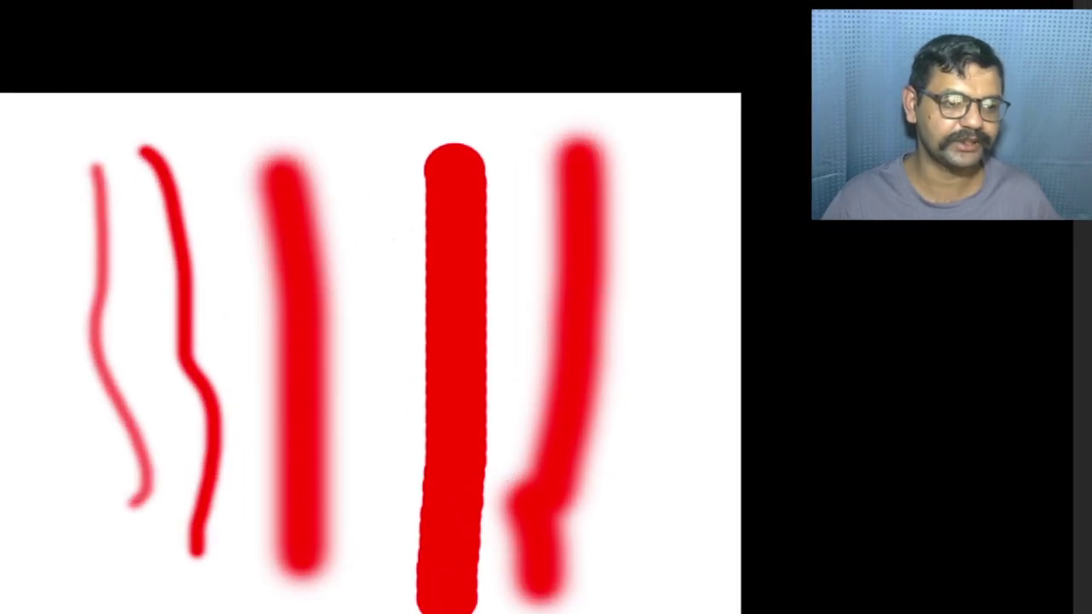
drag(379, 105, 529, 305)
drag(546, 102, 740, 311)
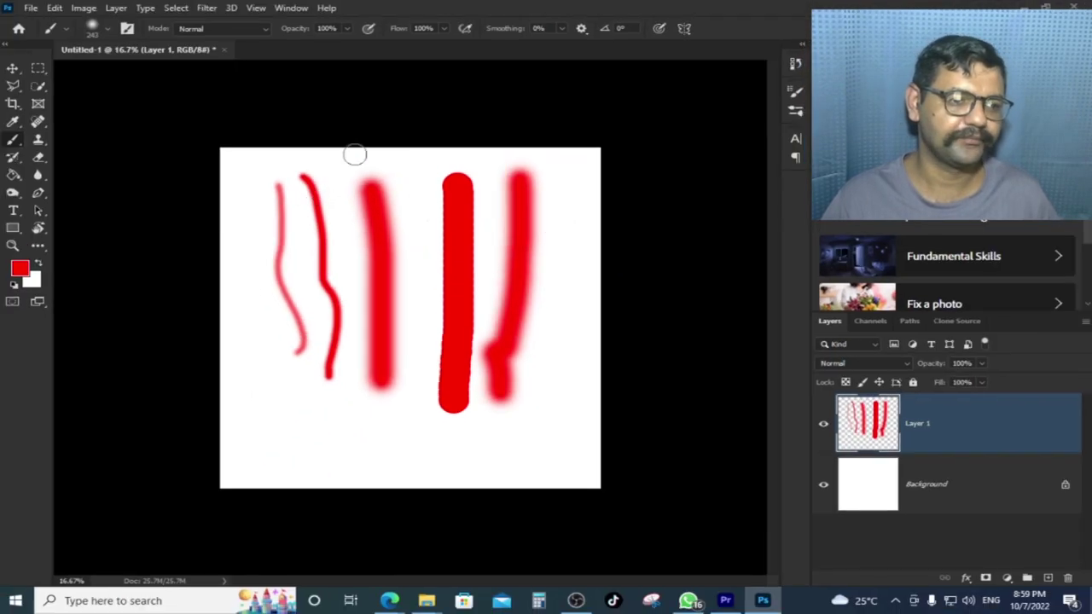
right_click(360, 154)
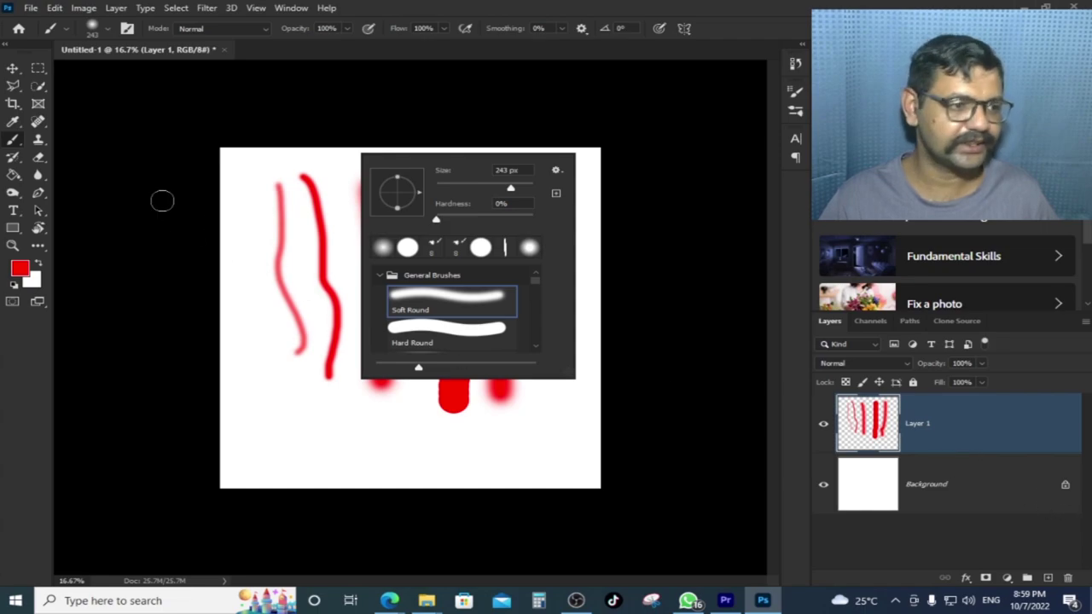
click(13, 68)
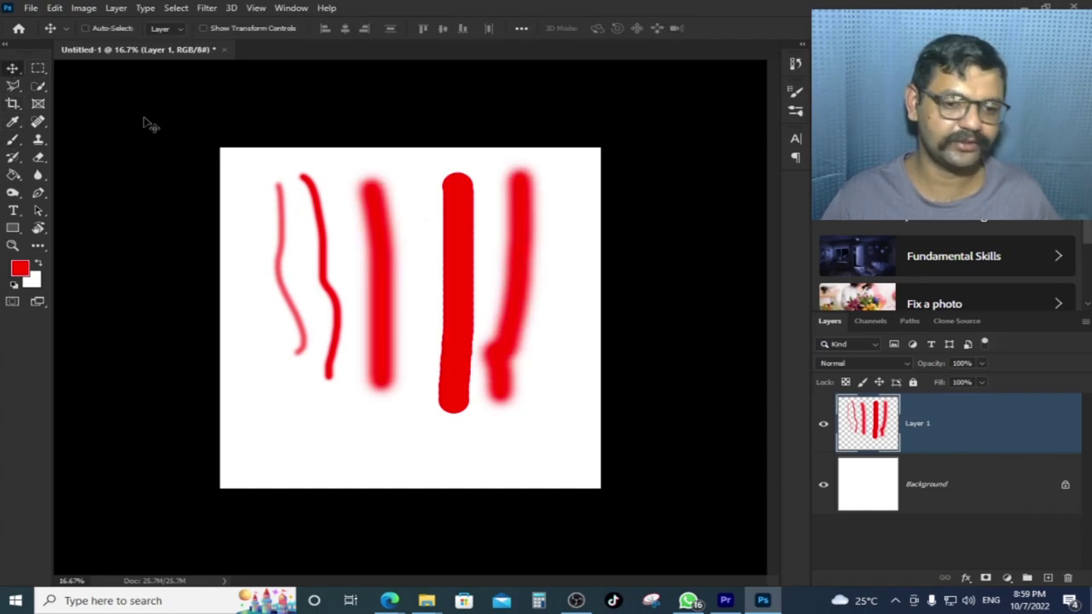
key(ctrl+a)
Delete the red strokes, deselect, and set the foreground colour to blue #0030ff
key(Delete)
key(ctrl+d)
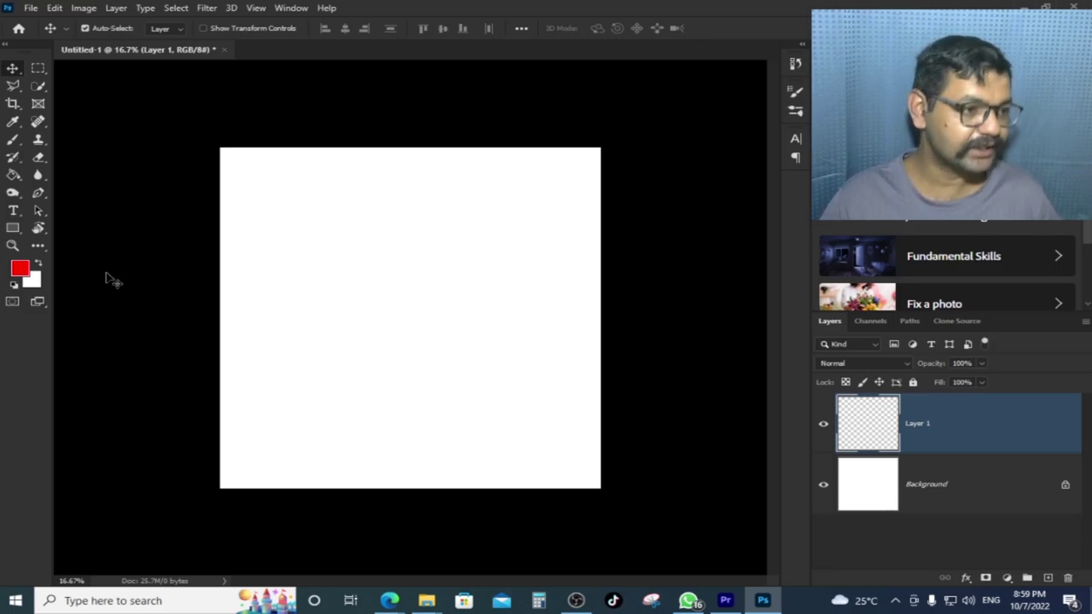
click(19, 269)
drag(667, 250, 666, 232)
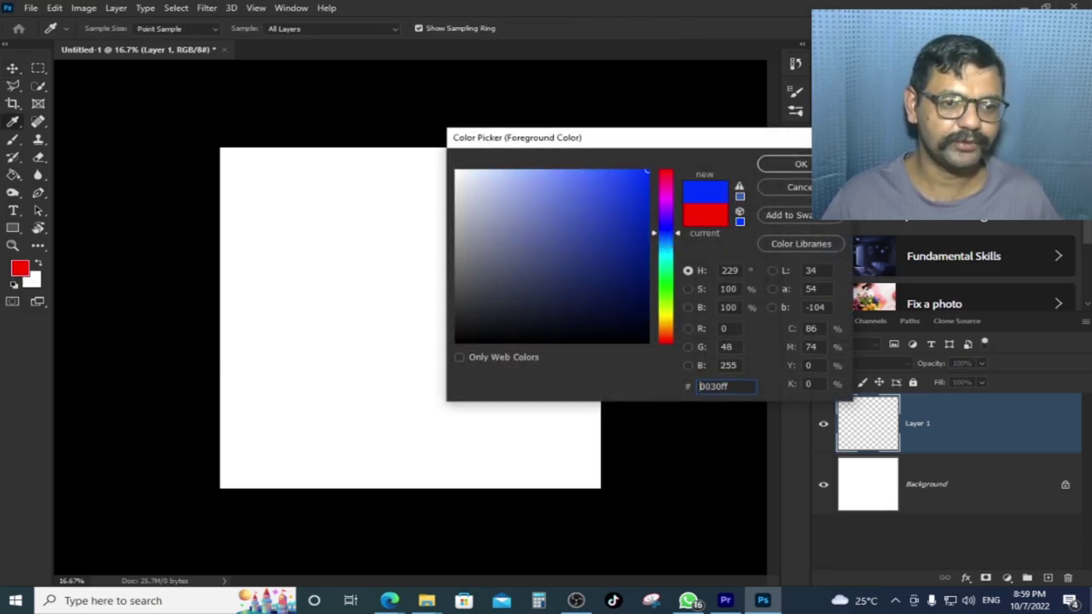
click(800, 163)
Paint a soft blue vertical stroke, then a 100% hardness blue stroke beside it
key(b)
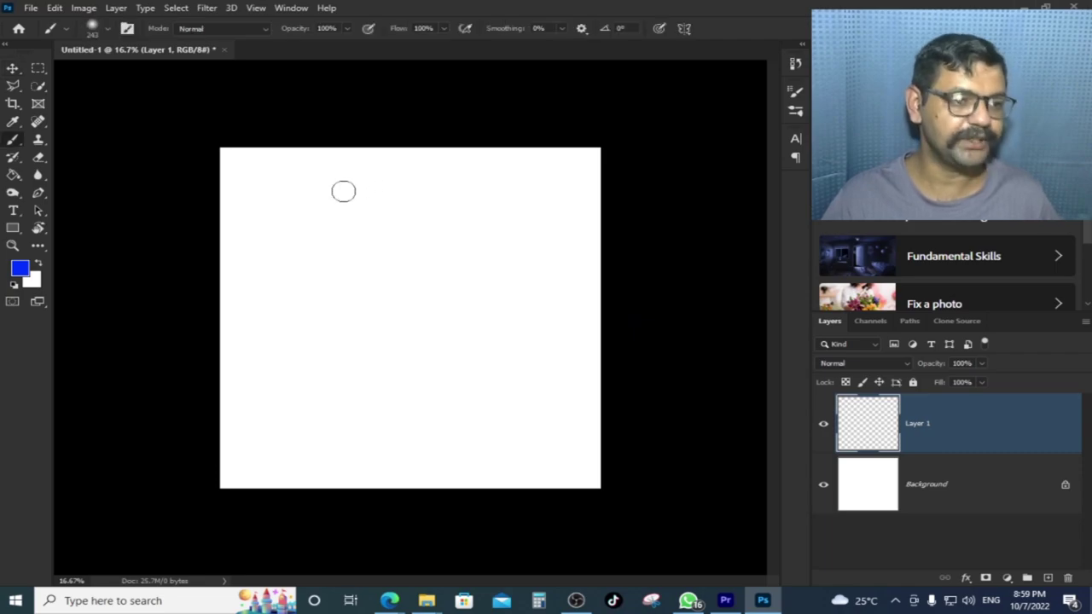
click(333, 176)
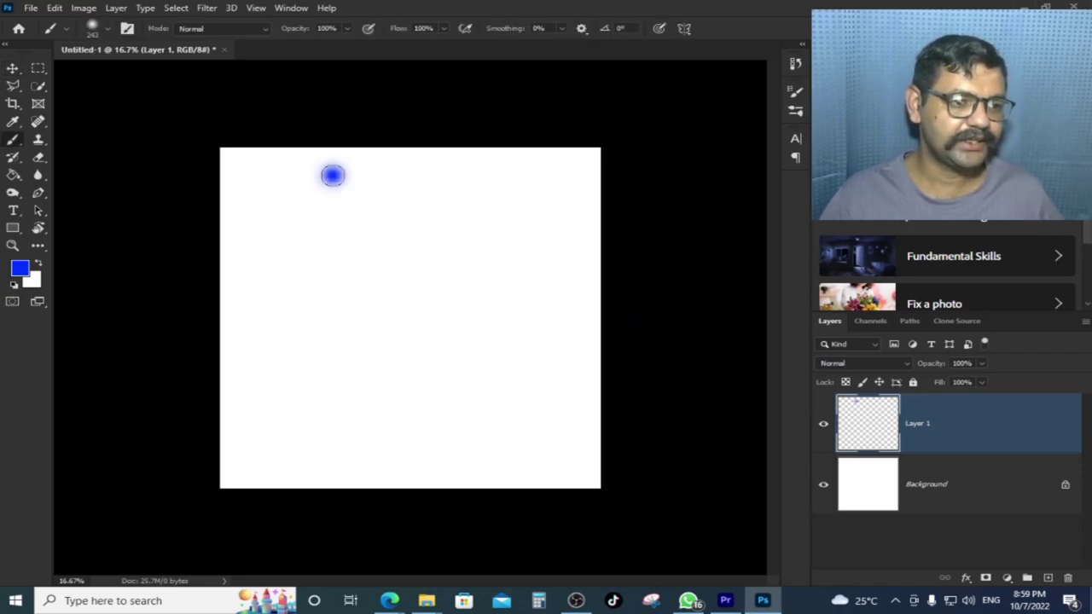
key(ctrl+z)
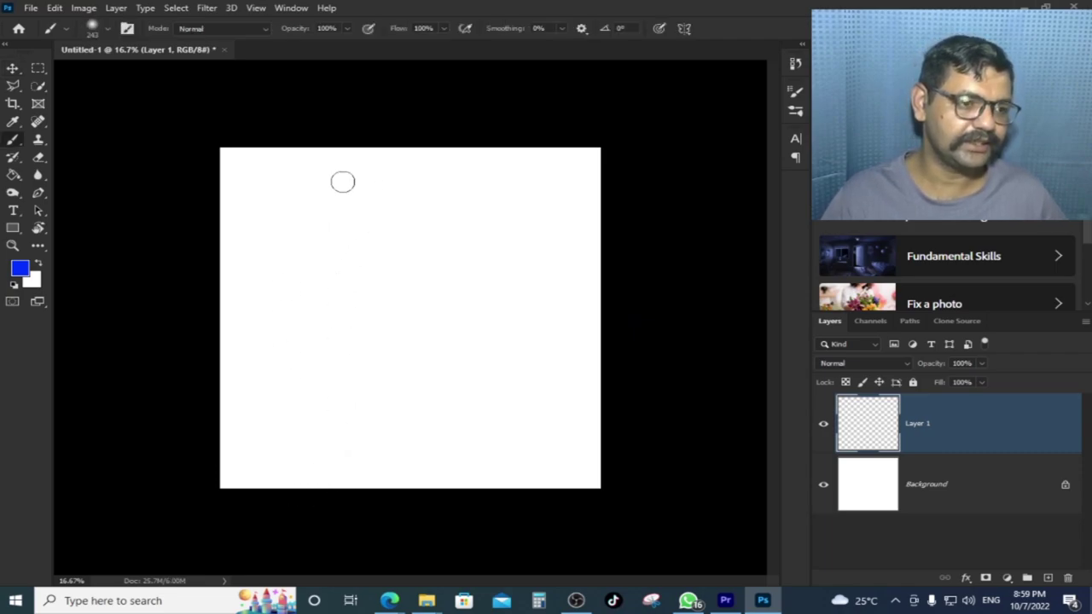
drag(336, 172, 341, 474)
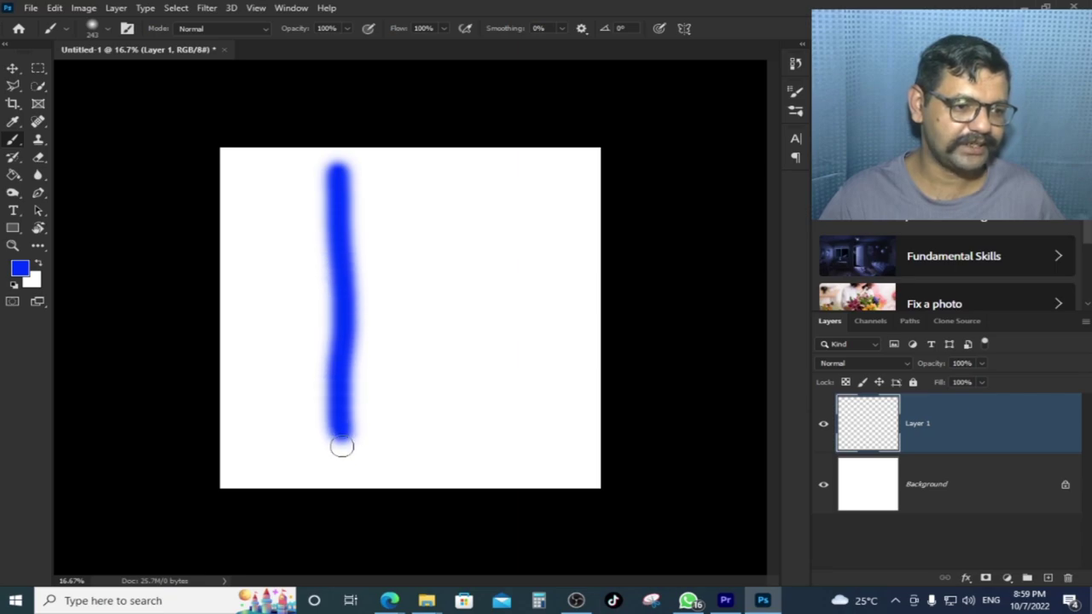
right_click(363, 264)
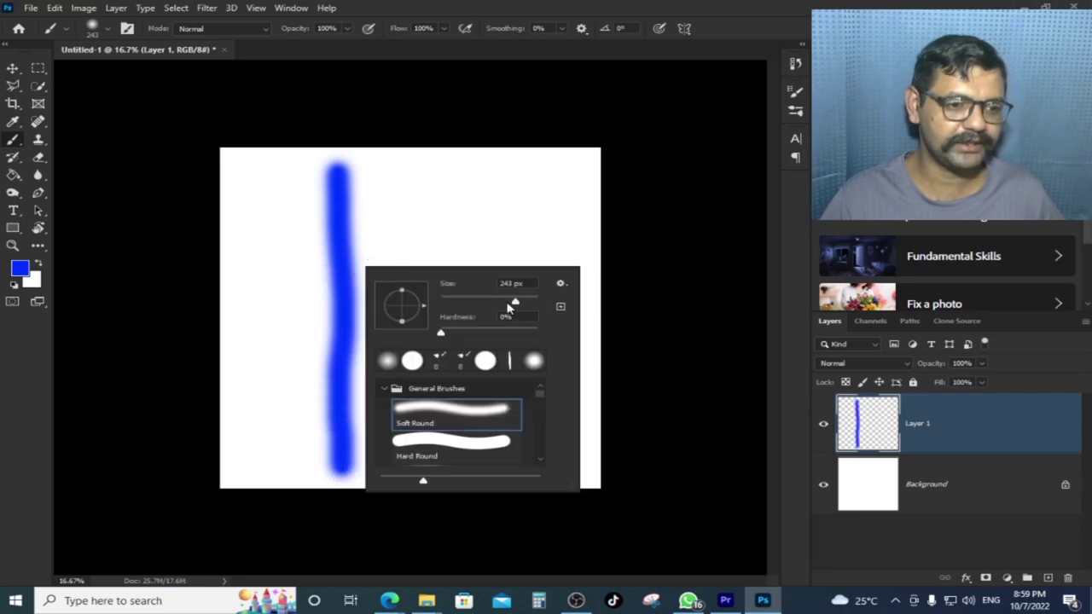
drag(429, 176, 429, 418)
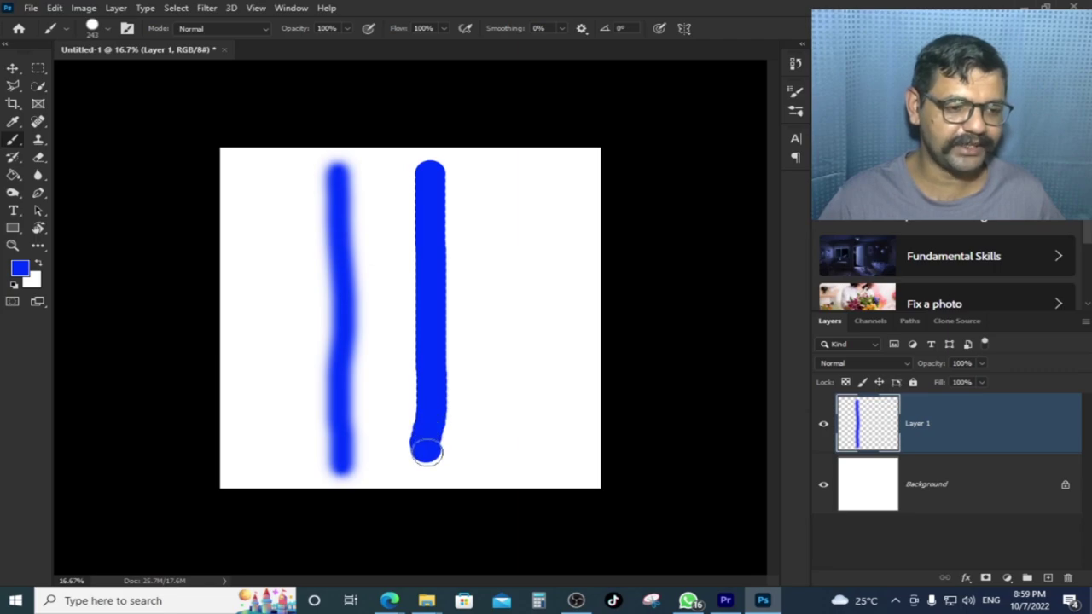
drag(430, 418, 428, 442)
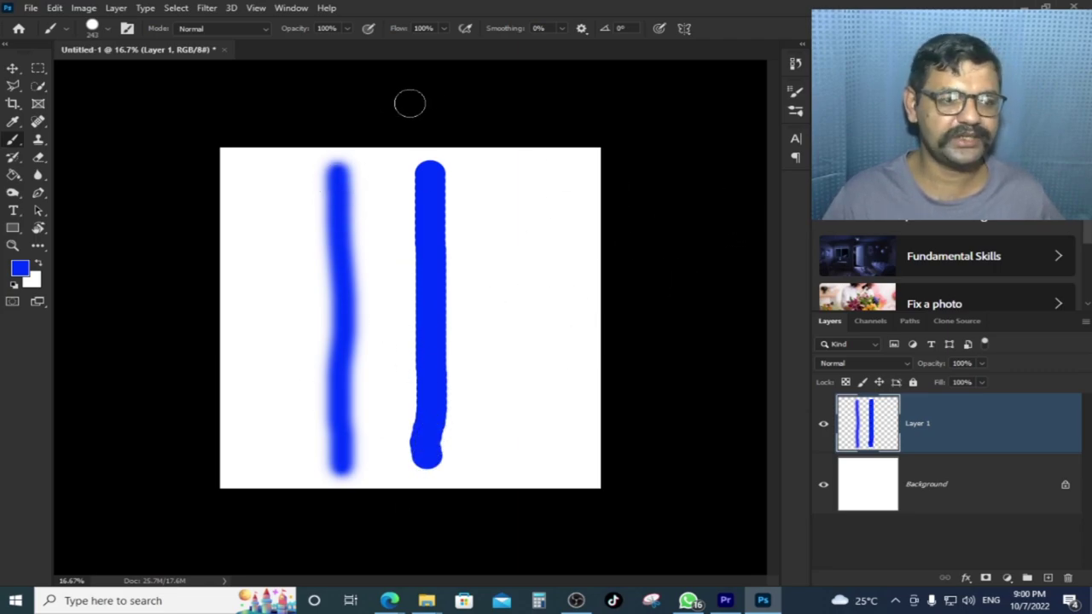
Restore the hard blue stroke and Shift-click a straight vertical line down the right side
key(ctrl+z)
key(ctrl+z)
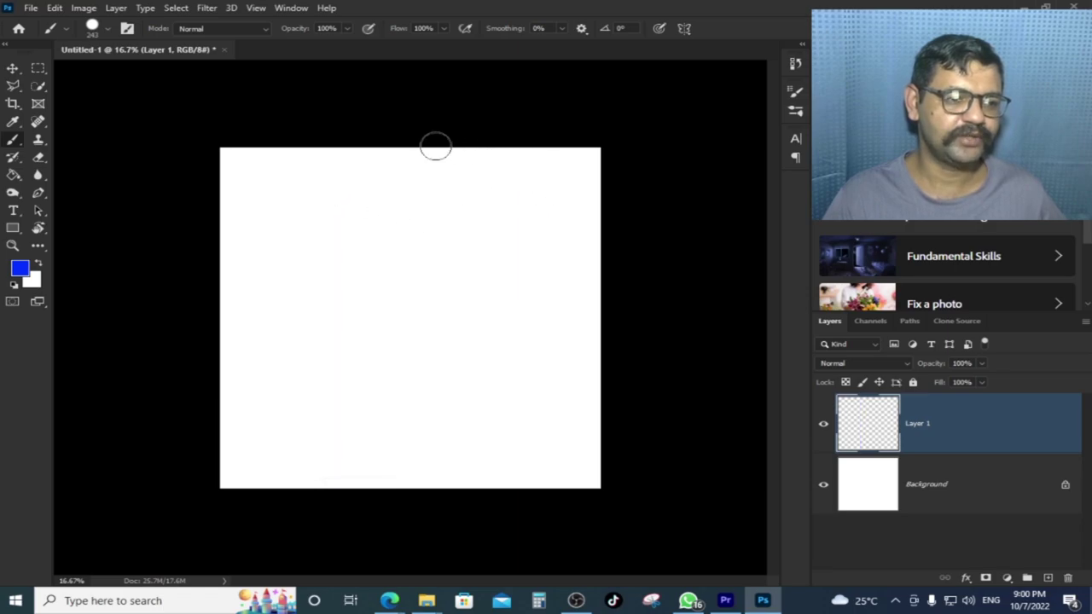
key(ctrl+shift+z)
key(ctrl+shift+z)
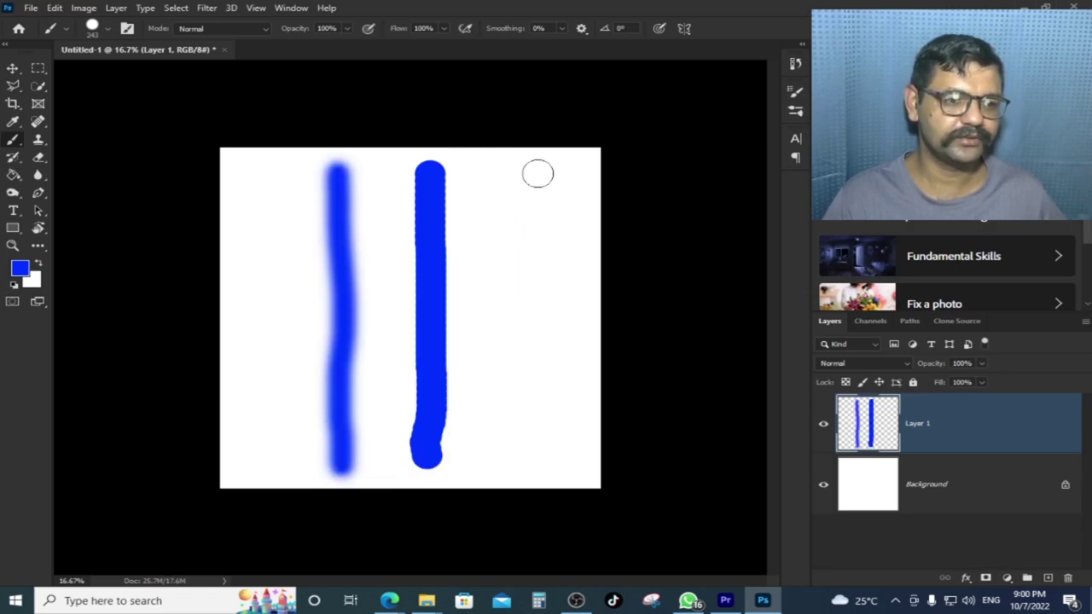
click(538, 173)
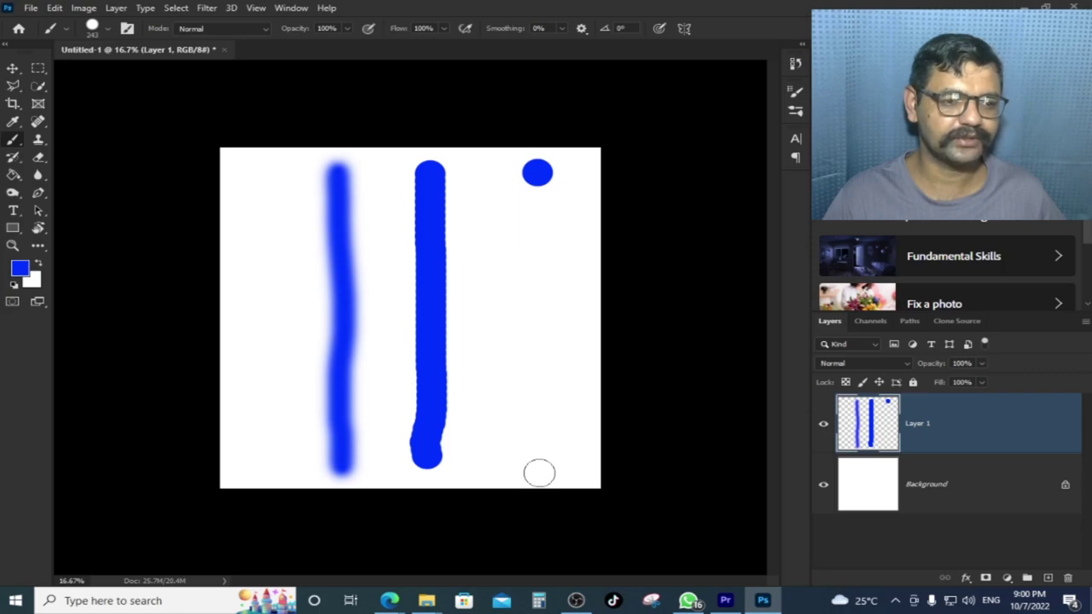
shift+click(539, 473)
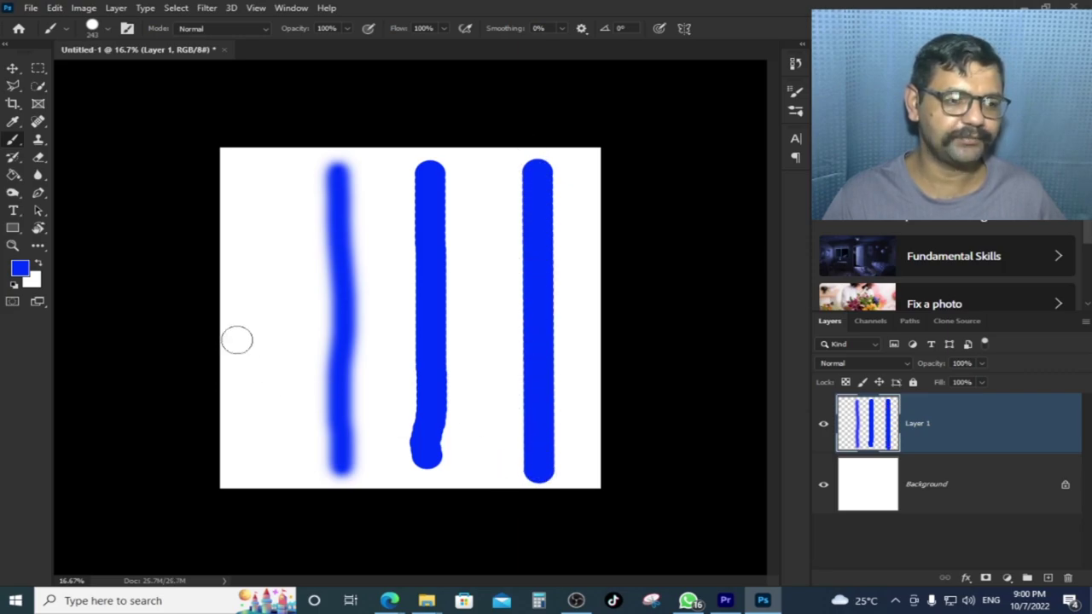
Shift-click straight blue lines forming a triangle, then select all and delete Layer 1's strokes
click(250, 417)
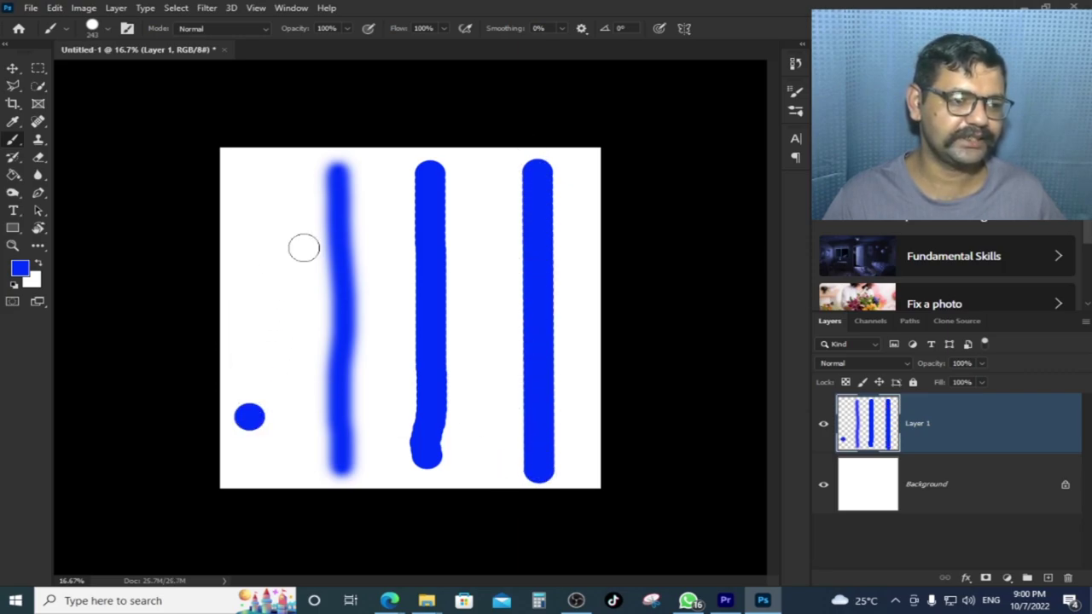
shift+click(369, 257)
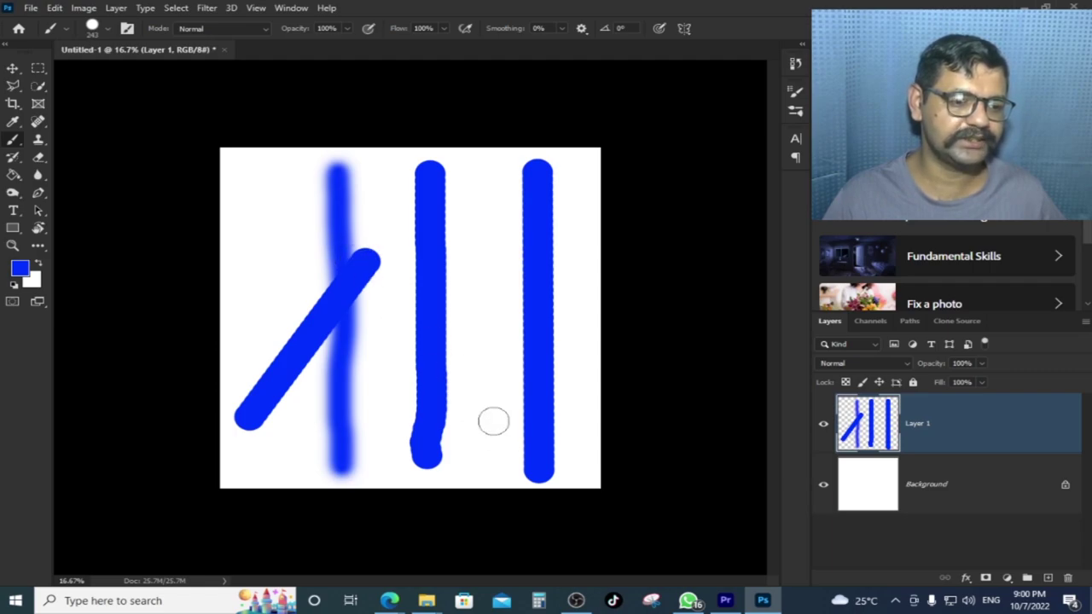
shift+click(498, 444)
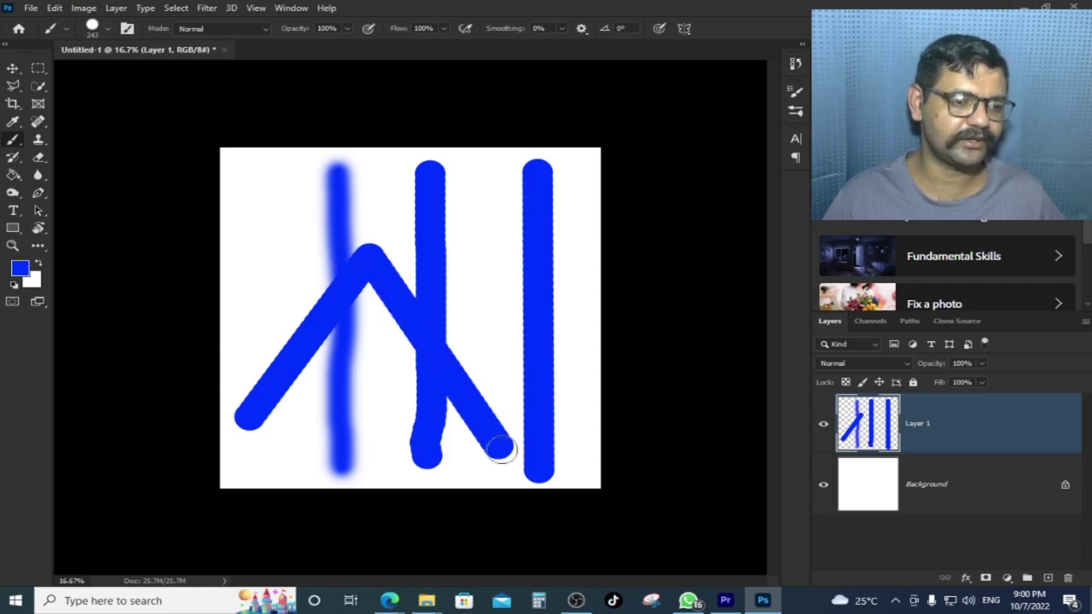
shift+click(231, 460)
drag(231, 460, 247, 417)
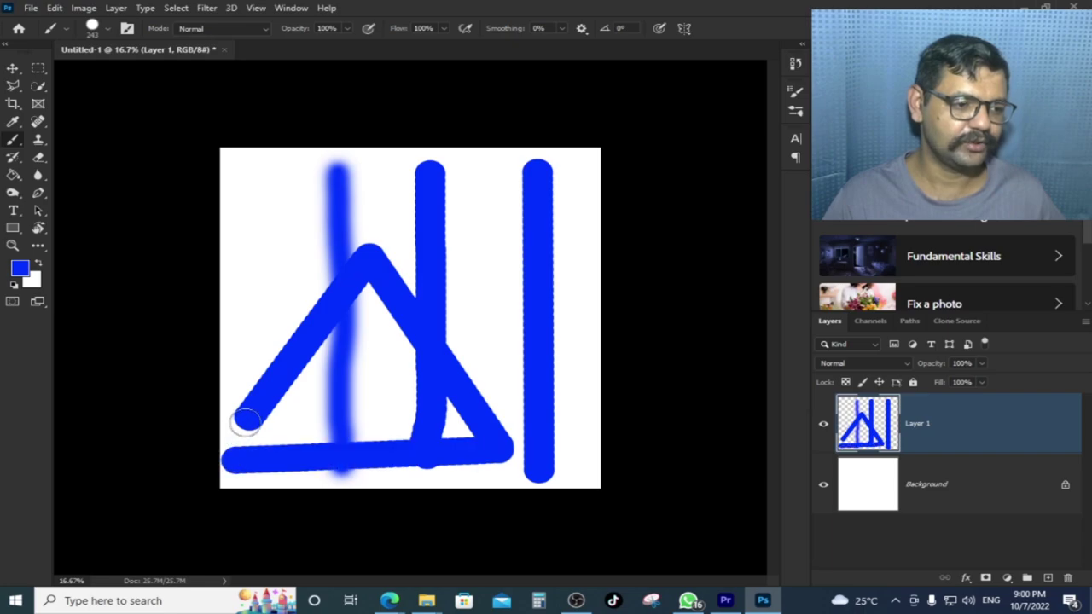
ctrl+click(860, 491)
key(Delete)
Deselect the canvas and lower the brush hardness to 23% for softer edges
key(ctrl+d)
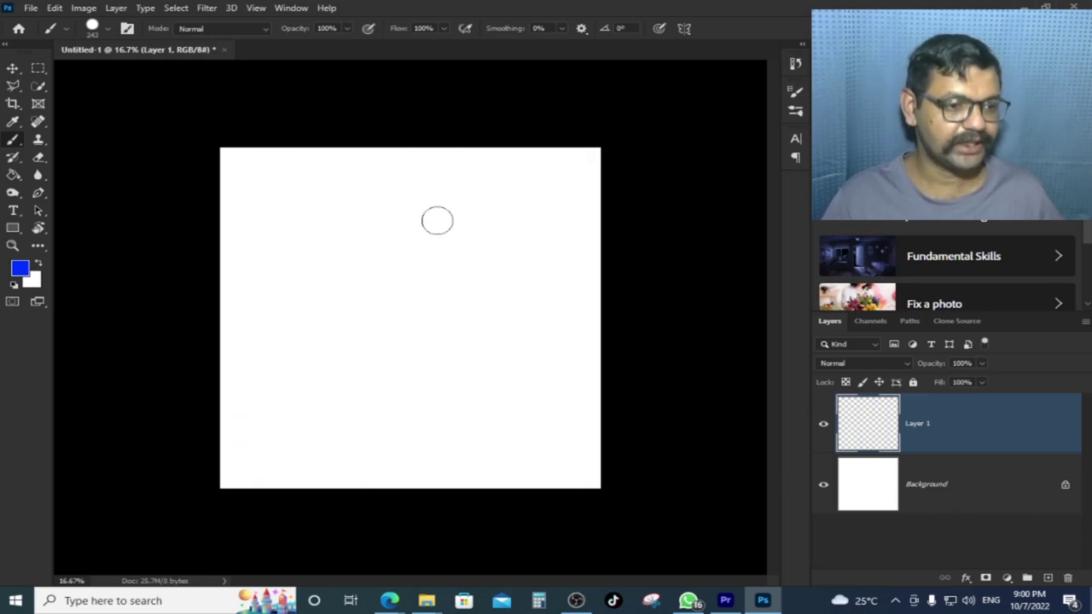
right_click(436, 219)
drag(440, 281, 429, 281)
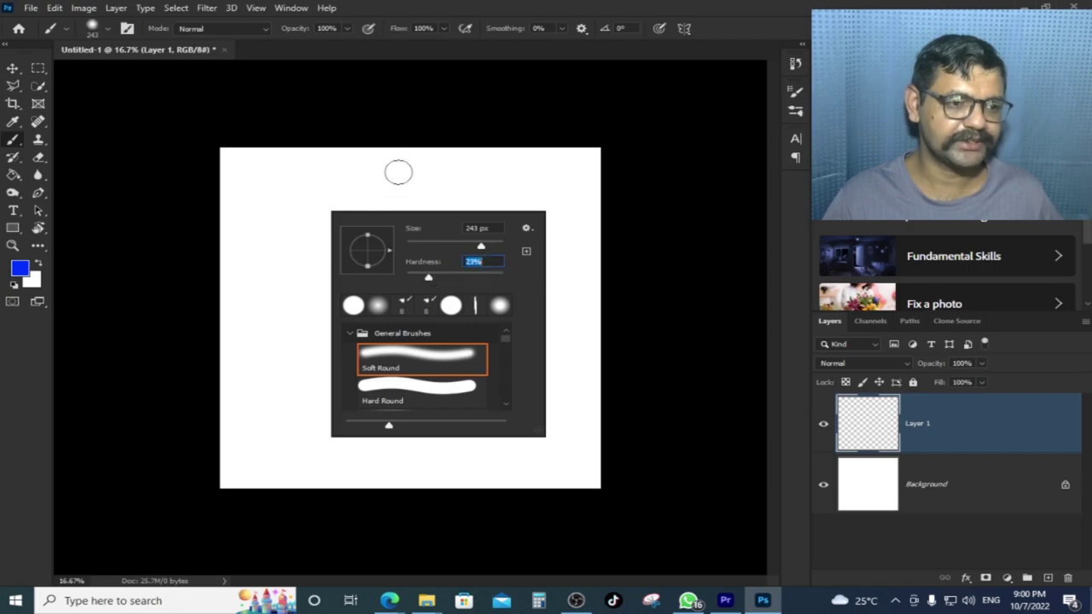
click(397, 170)
key(ctrl+z)
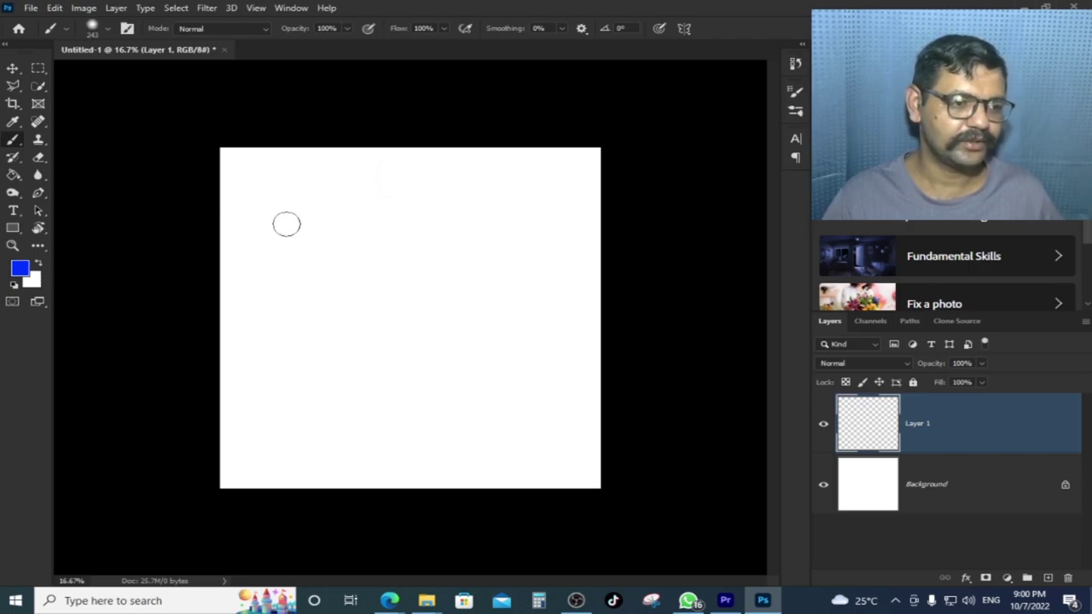
Shift-click two crossing straight diagonals into a large soft blue X and start Free Transform
click(539, 191)
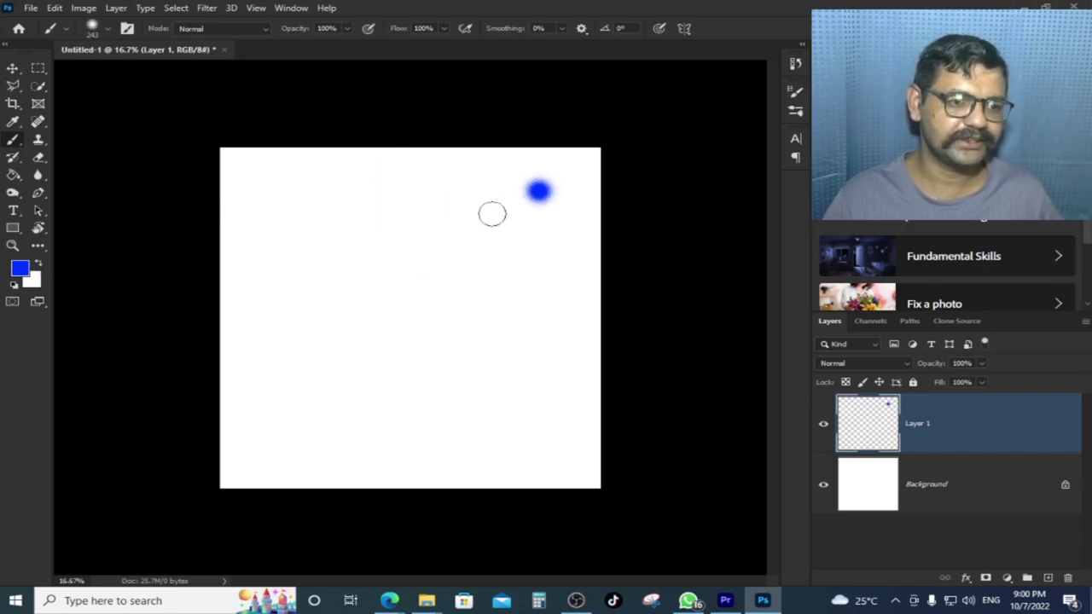
shift+click(268, 399)
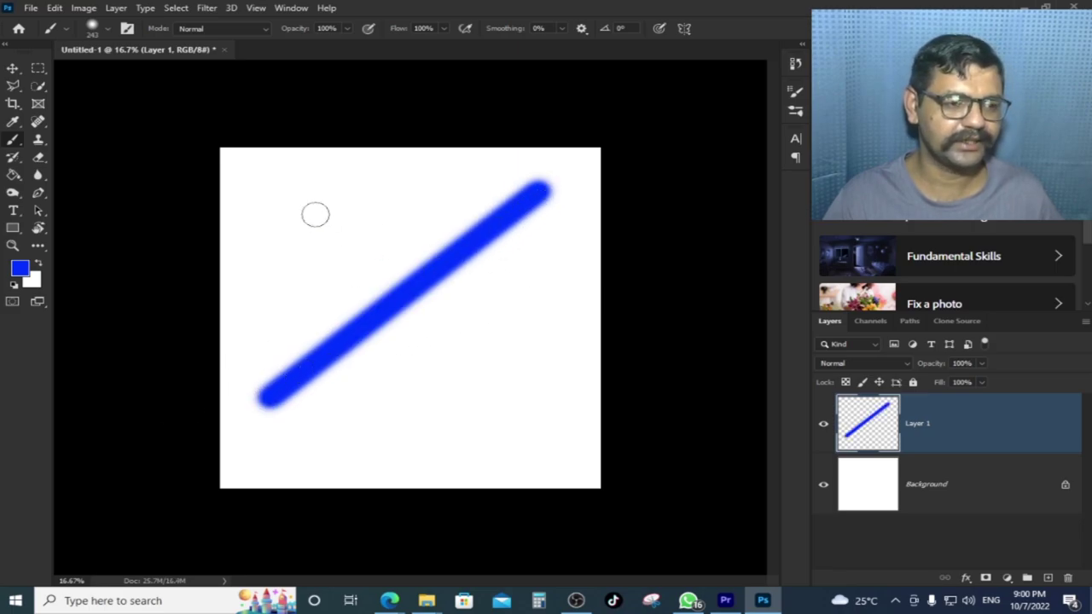
click(289, 191)
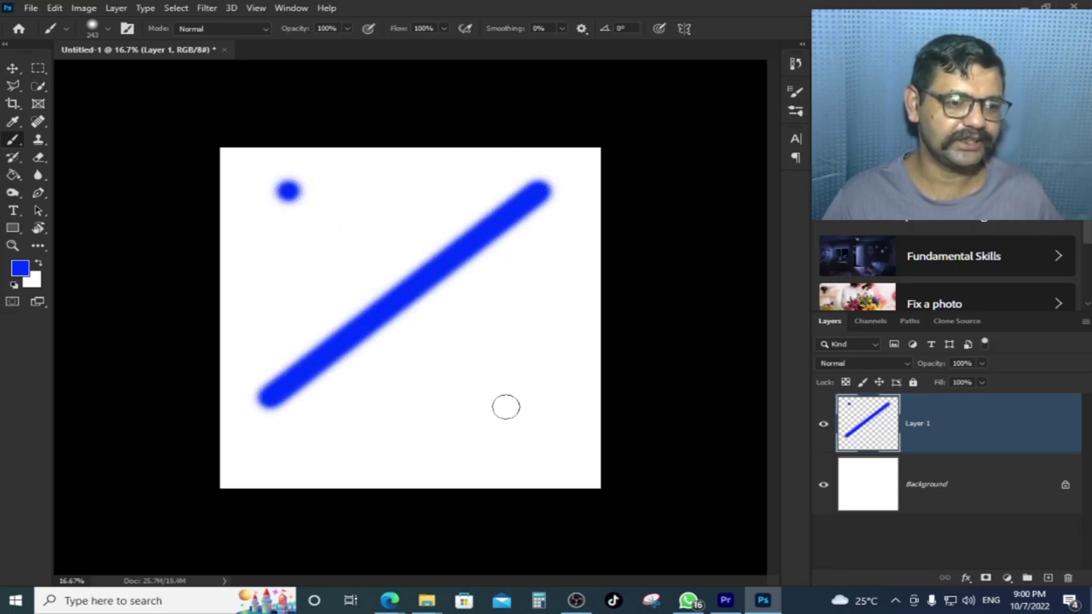
shift+click(503, 397)
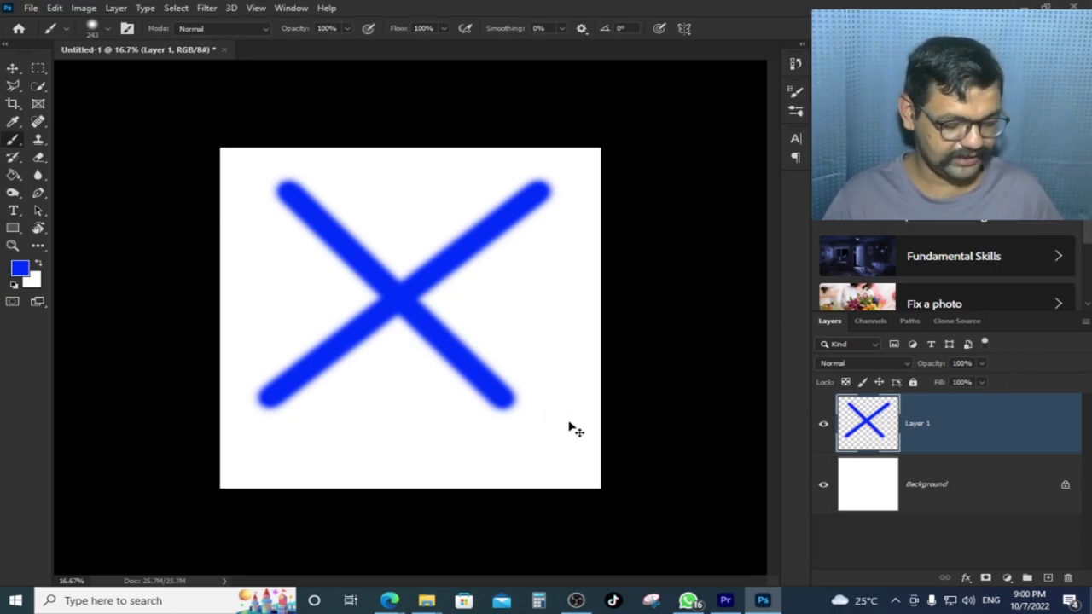
key(ctrl+t)
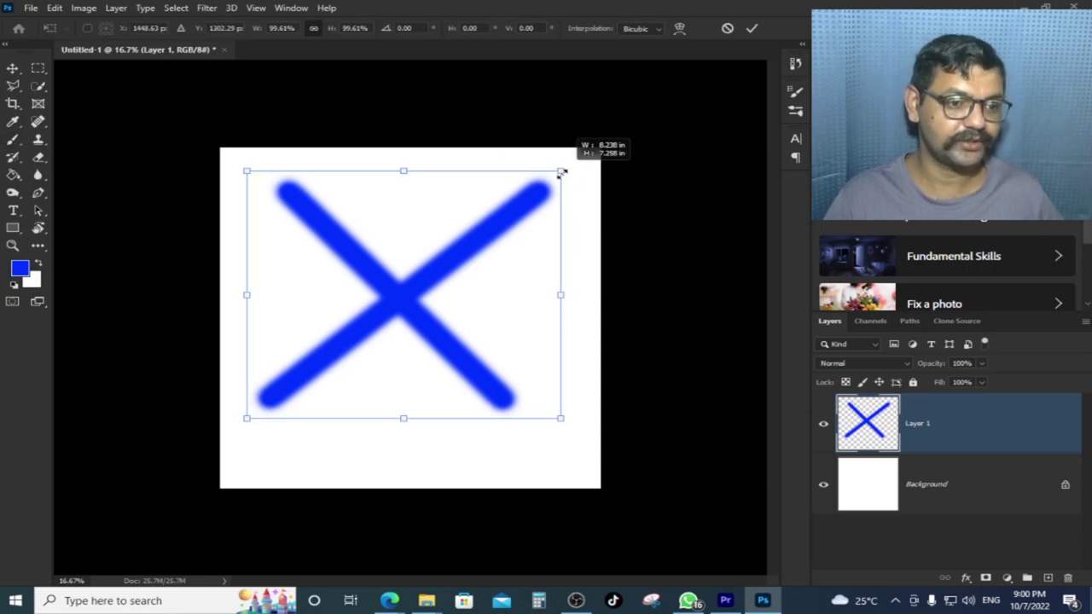
Shrink the X into the top-left corner, commit, then paint and undo two freehand crossing strokes
drag(565, 170, 378, 312)
mouse_move(334, 352)
mouse_down()
mouse_move(334, 273)
mouse_move(354, 199)
mouse_up()
key(Return)
key(b)
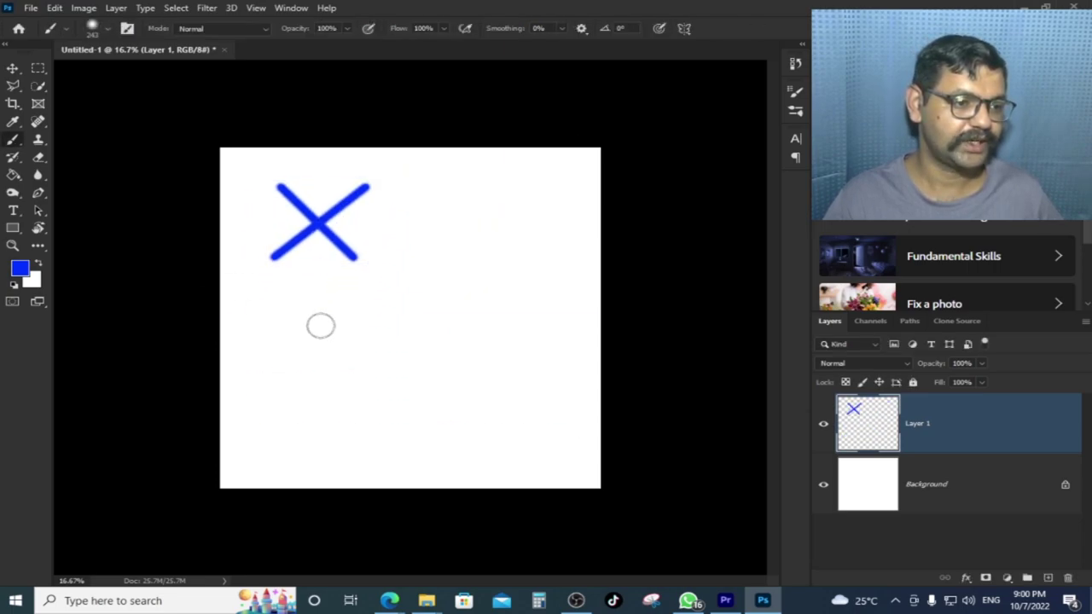
drag(350, 321, 490, 422)
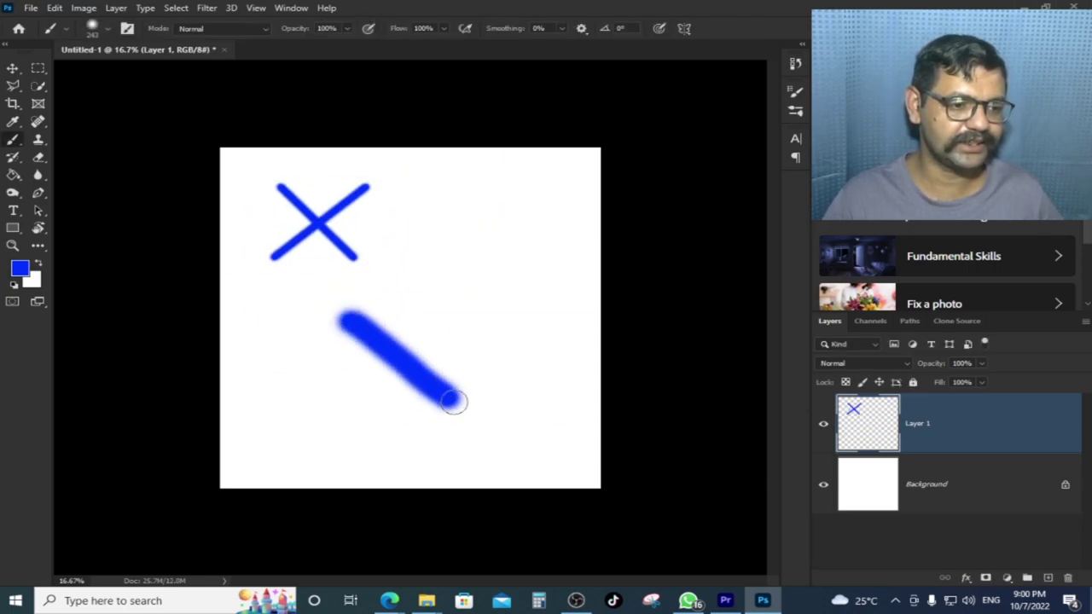
click(449, 308)
drag(422, 359, 351, 454)
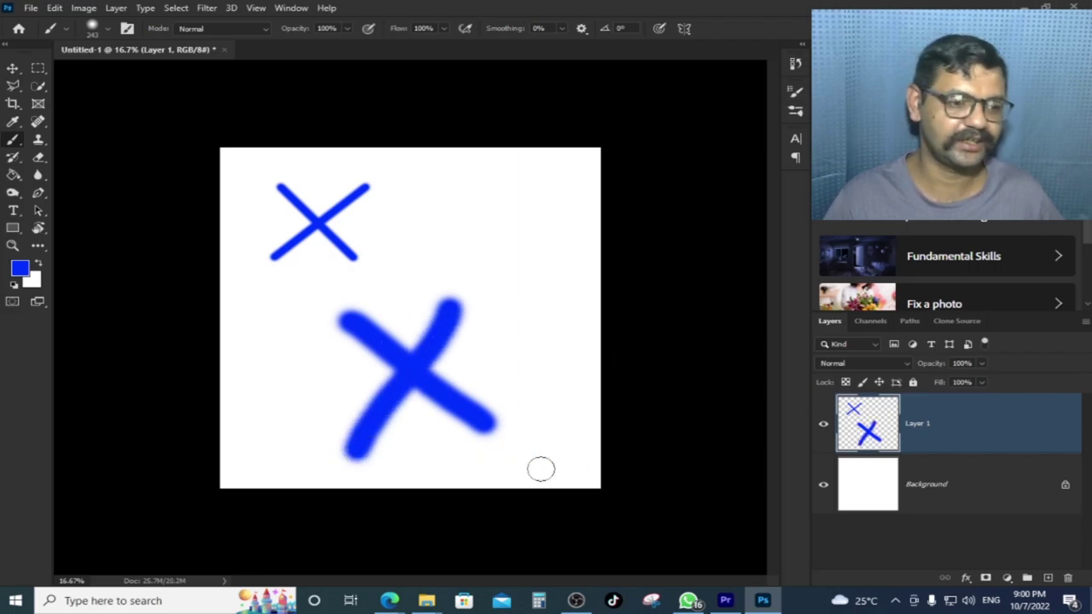
key(ctrl+z)
key(ctrl+z)
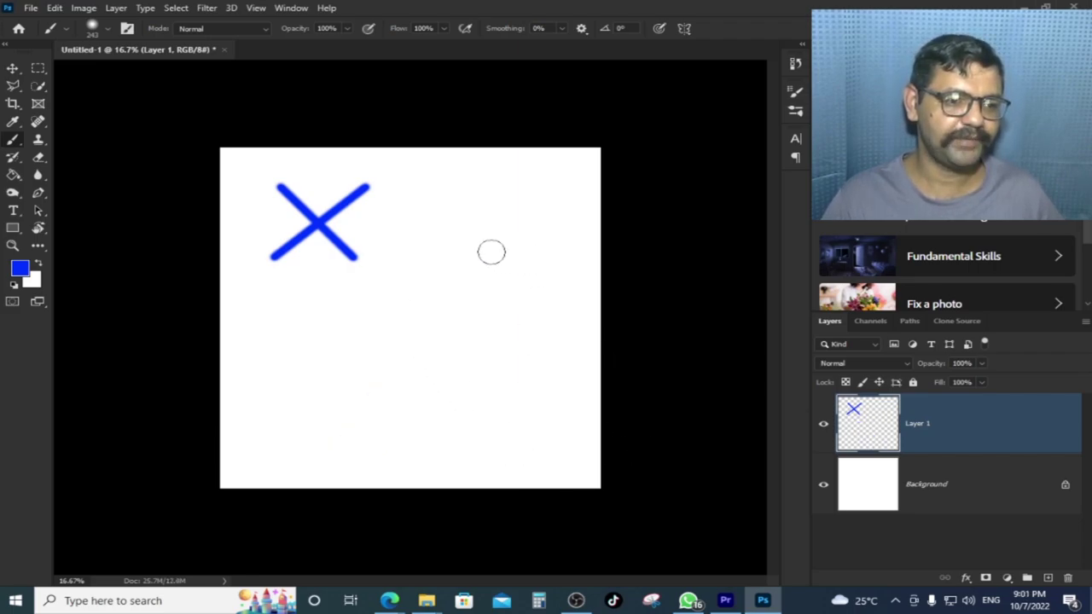
Shift-click a large straight-line blue X and a vertical line near the right edge
click(507, 250)
shift+click(308, 425)
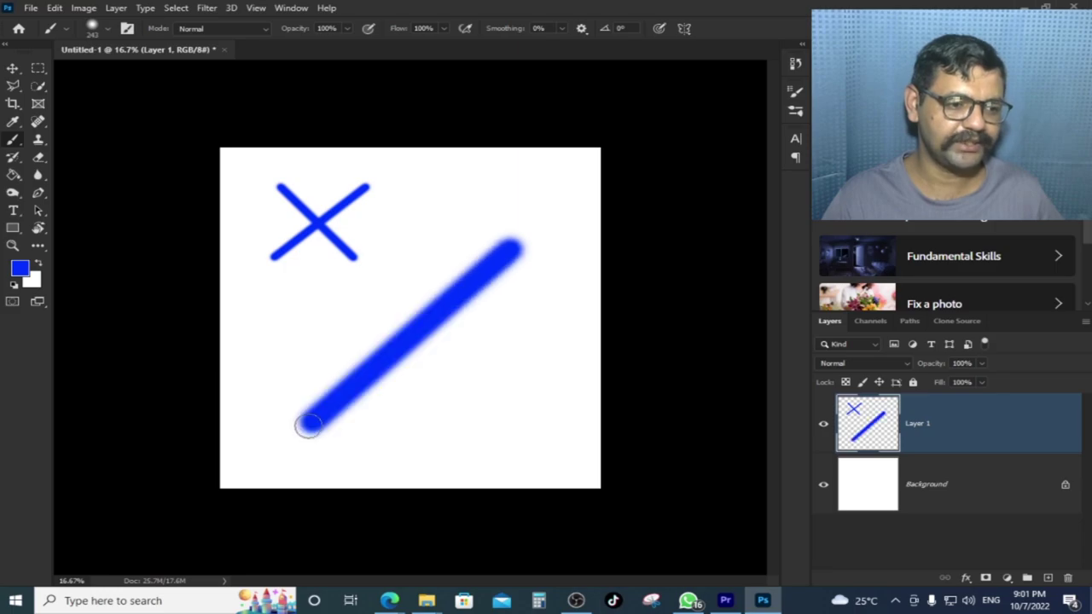
click(336, 259)
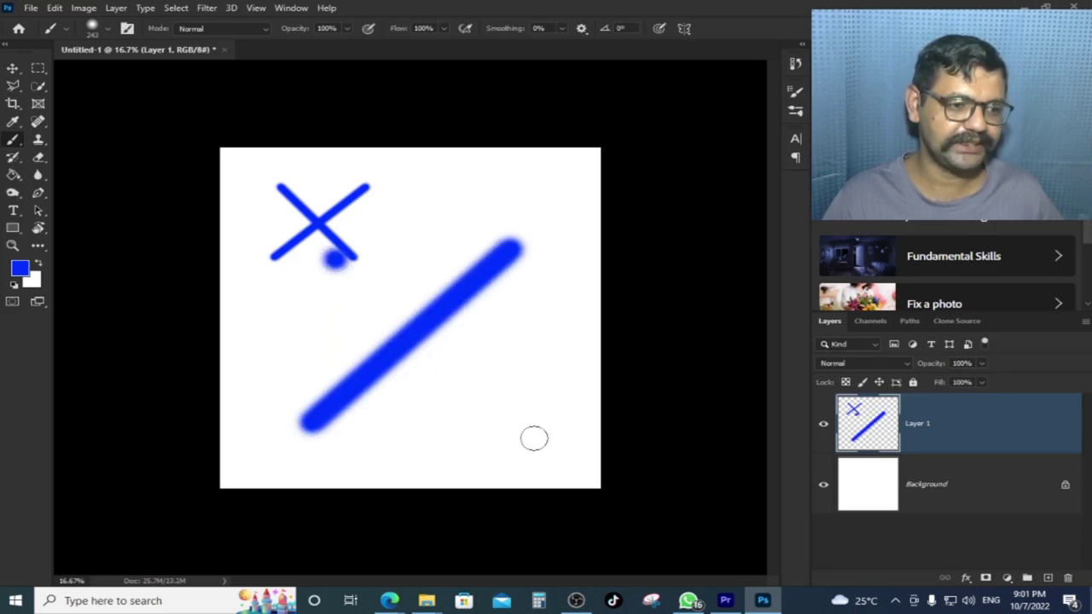
shift+click(488, 402)
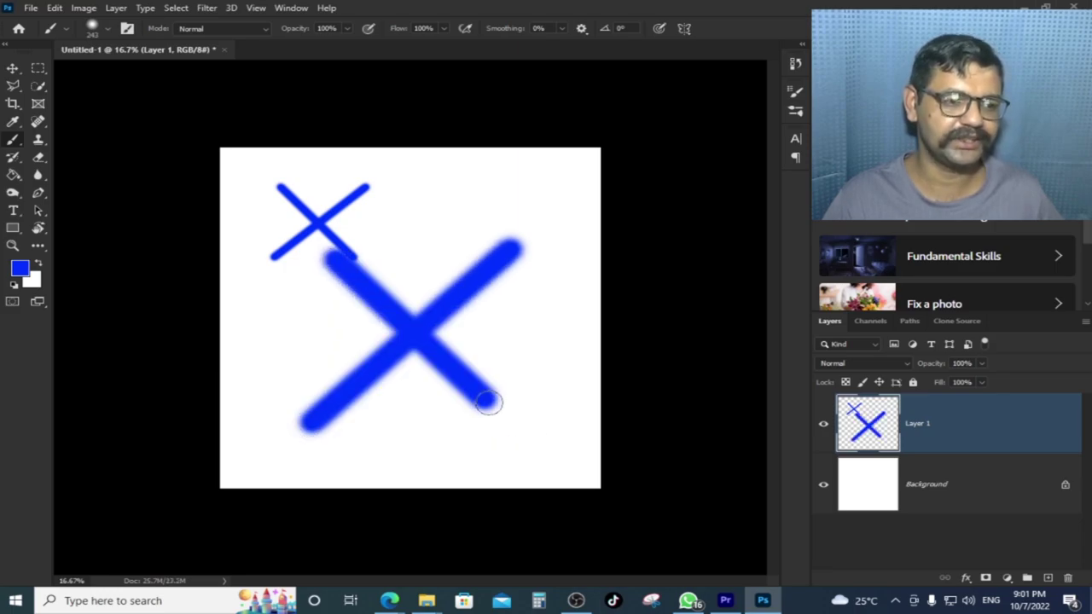
click(566, 174)
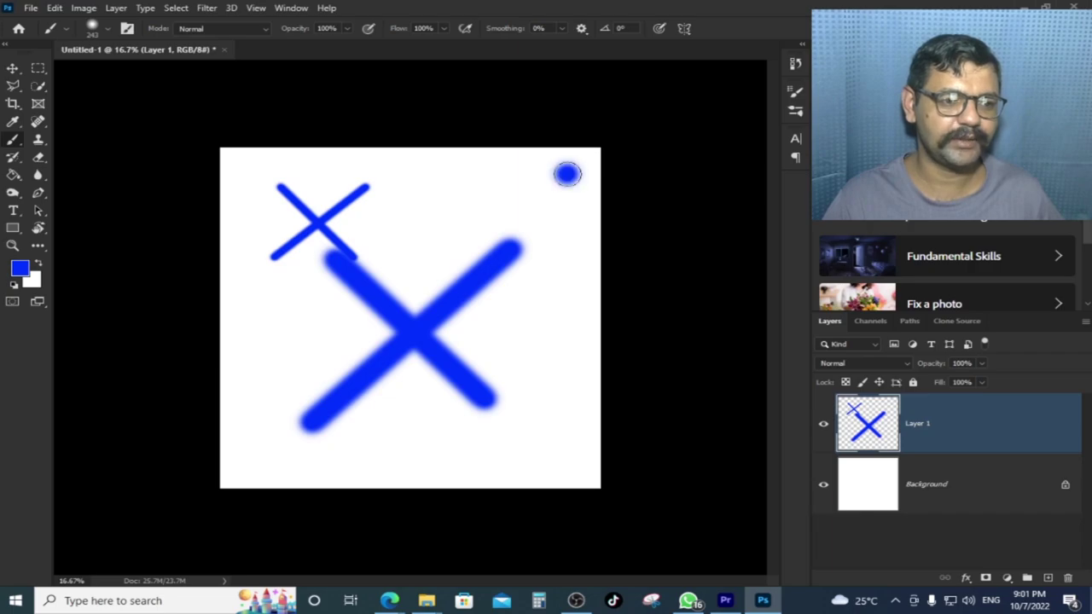
shift+click(567, 439)
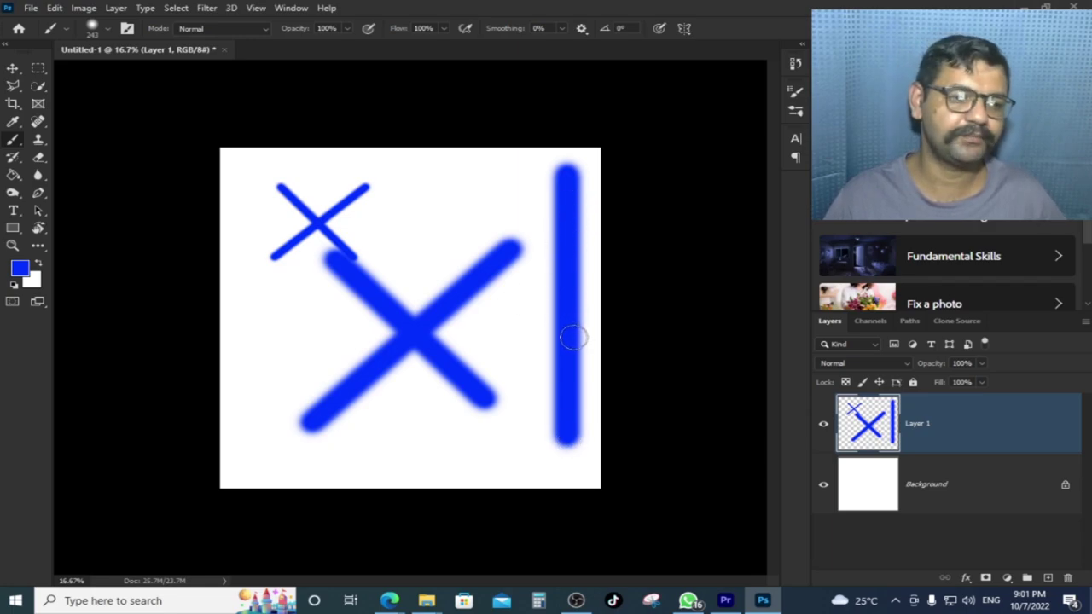
Paint a wavy blue zigzag down the upper-left canvas with a flattened -126° brush tip
right_click(214, 187)
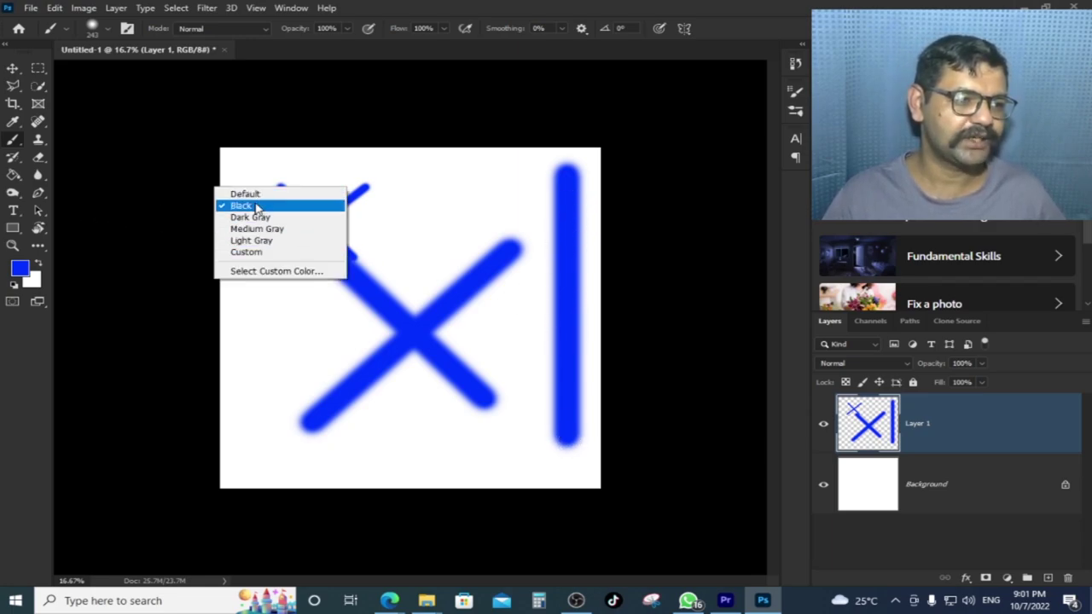
click(255, 206)
right_click(242, 177)
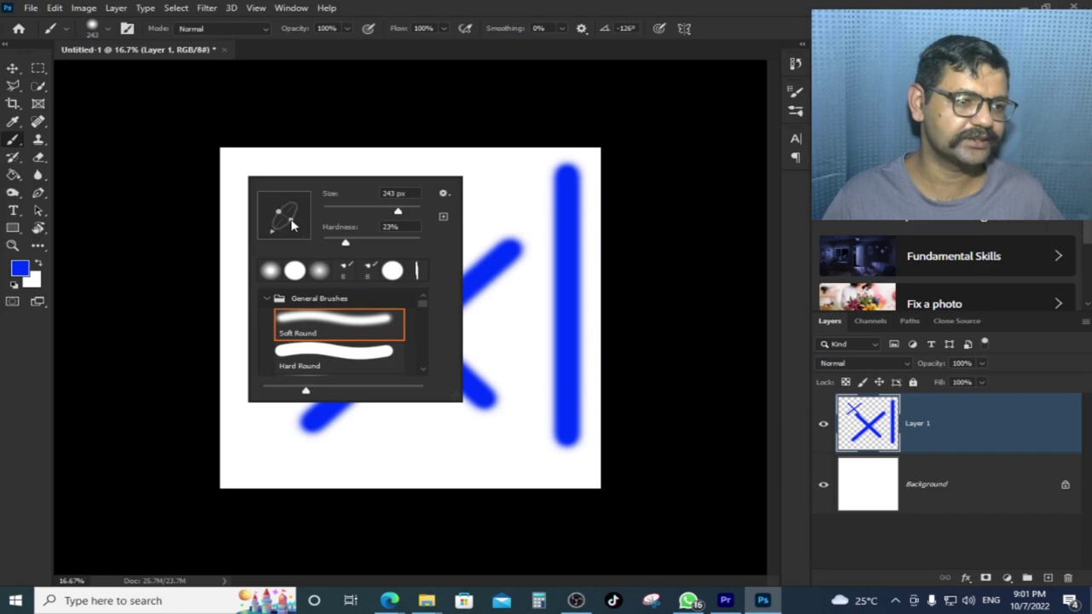
drag(249, 157, 299, 392)
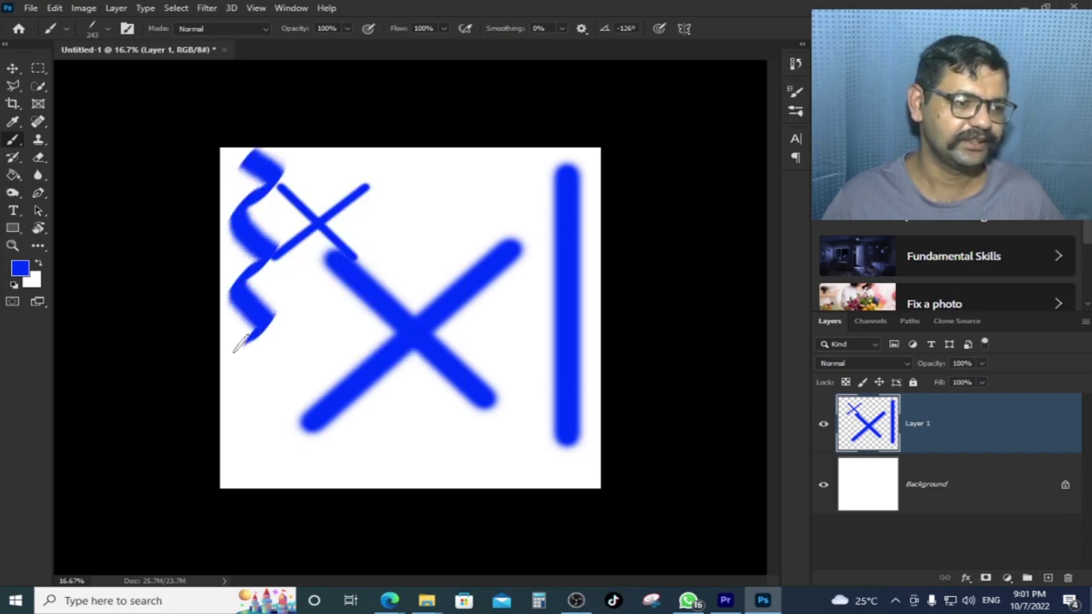
key(ctrl+a)
Clear Layer 1, repaint a long blue wave at left, then add a magenta wave beside it
key(Delete)
key(ctrl+d)
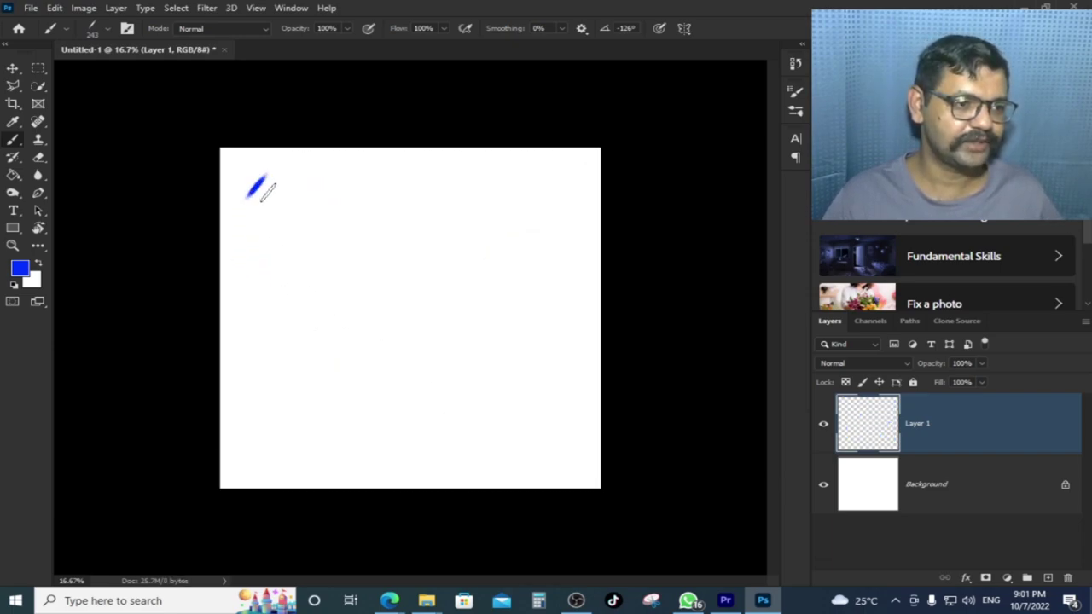
mouse_move(268, 191)
mouse_down()
mouse_move(295, 409)
mouse_move(229, 420)
mouse_up()
click(21, 271)
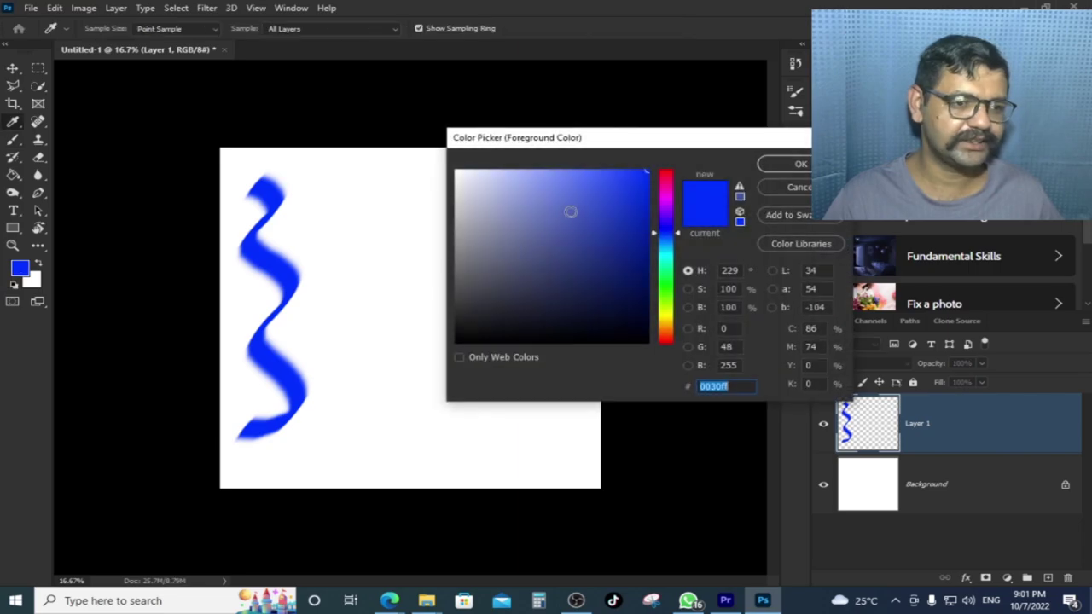
click(674, 200)
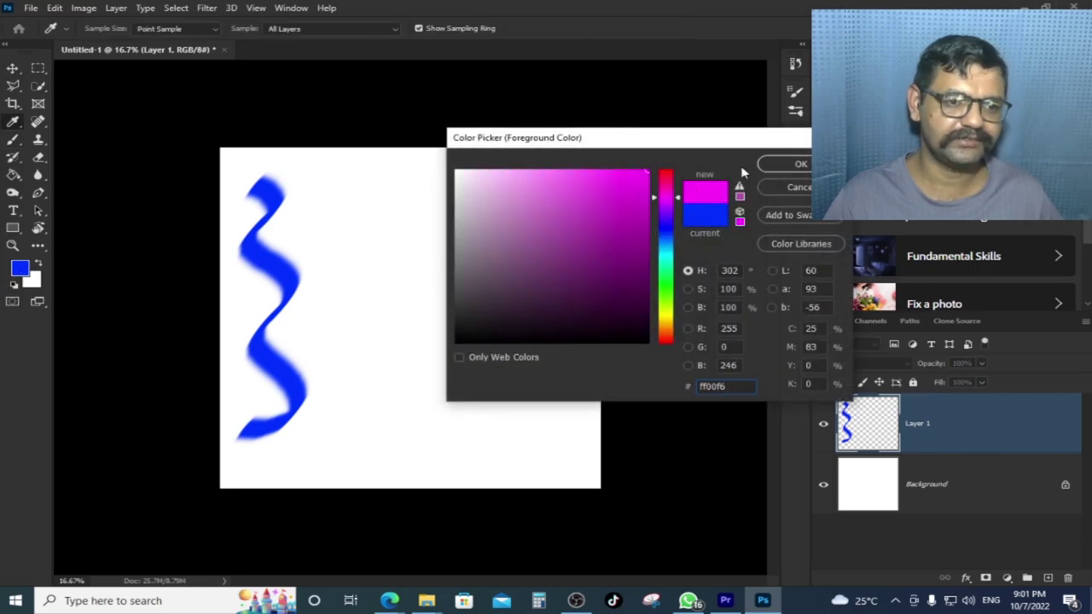
click(799, 163)
mouse_move(298, 164)
mouse_down()
mouse_move(291, 223)
mouse_move(320, 307)
mouse_move(290, 337)
mouse_move(337, 400)
mouse_move(291, 440)
mouse_up()
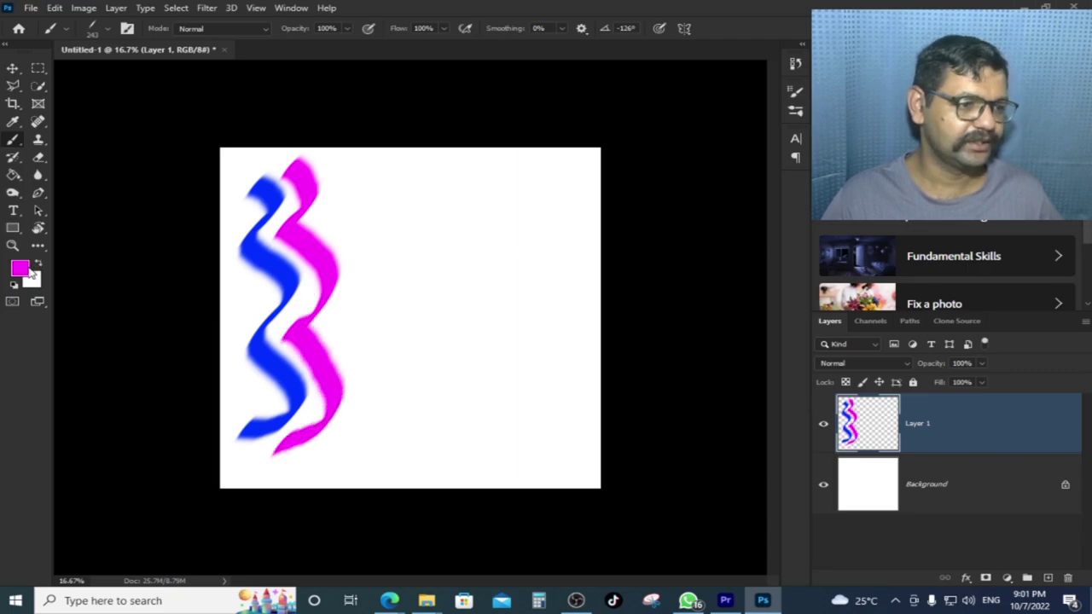
Switch the foreground colour to bright green and paint a green stroke beside the magenta one
click(21, 268)
drag(665, 199, 670, 243)
drag(670, 281, 667, 317)
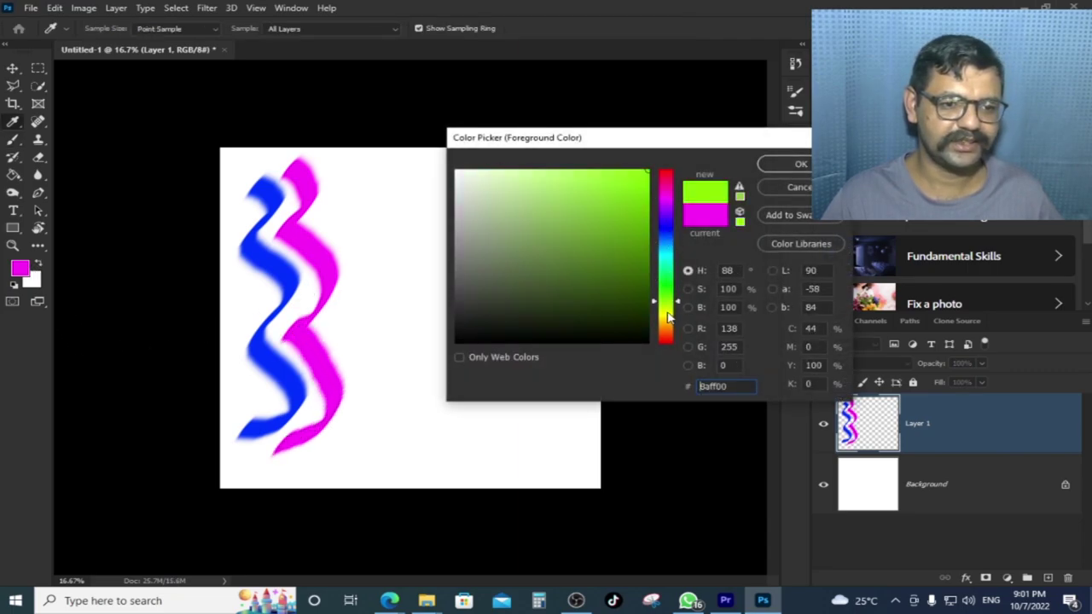
click(800, 166)
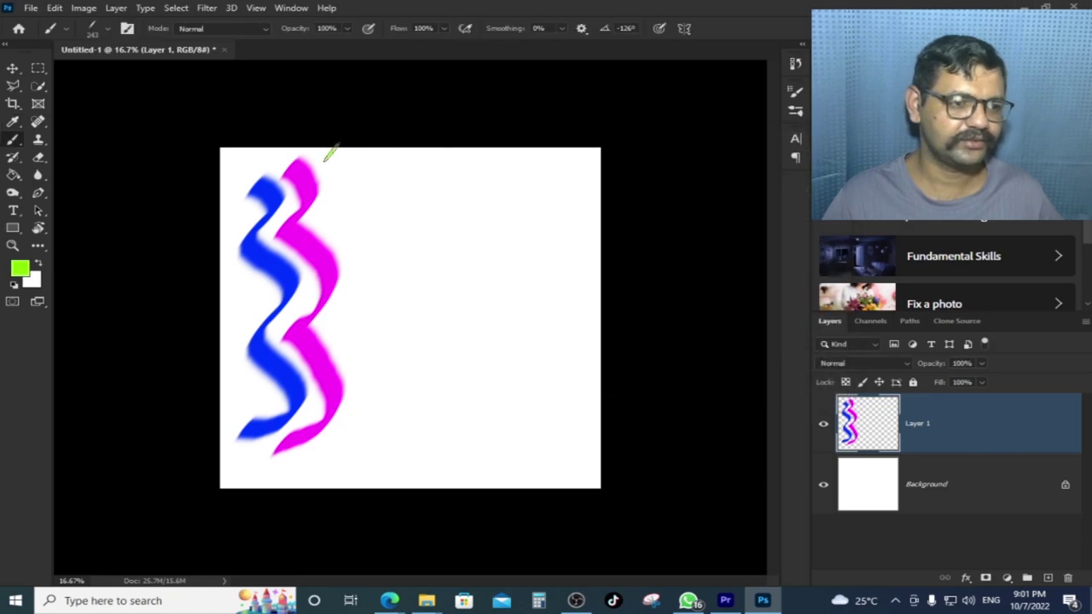
drag(324, 160, 338, 214)
mouse_move(362, 254)
mouse_down()
mouse_move(353, 314)
mouse_move(378, 358)
mouse_move(366, 415)
mouse_up()
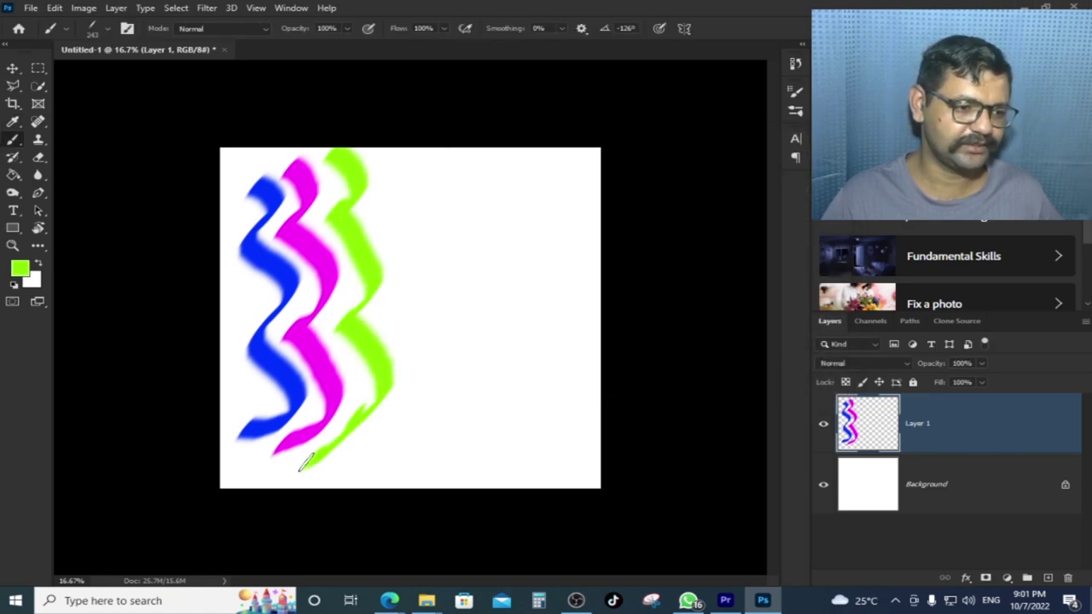
Redo the green stroke beside the magenta wave and add a green zigzag to its right
key(ctrl+z)
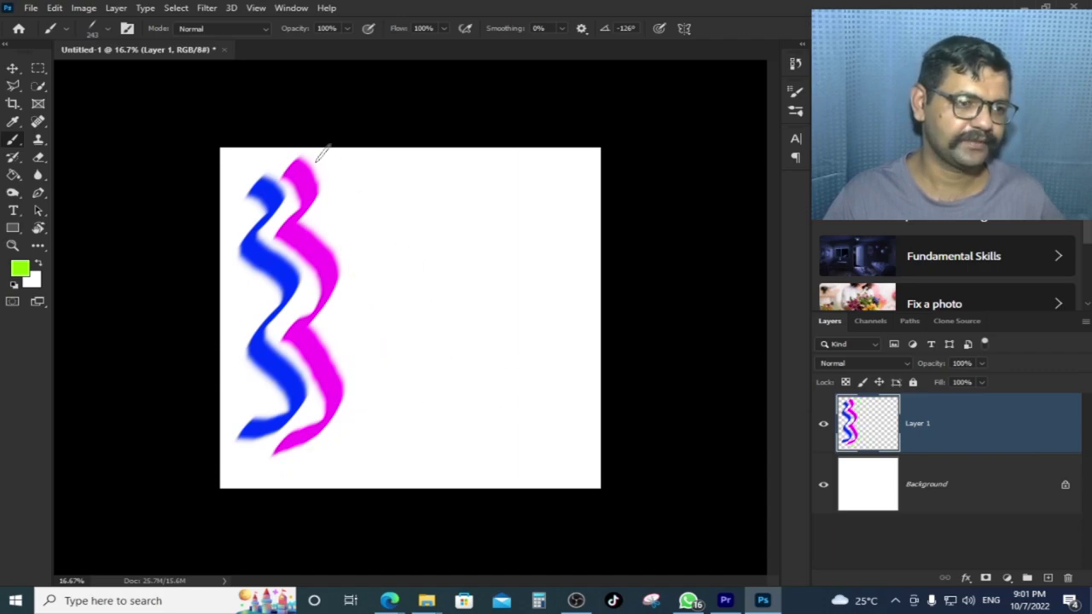
mouse_move(322, 152)
mouse_down()
mouse_move(371, 285)
mouse_move(360, 332)
mouse_move(380, 399)
mouse_up()
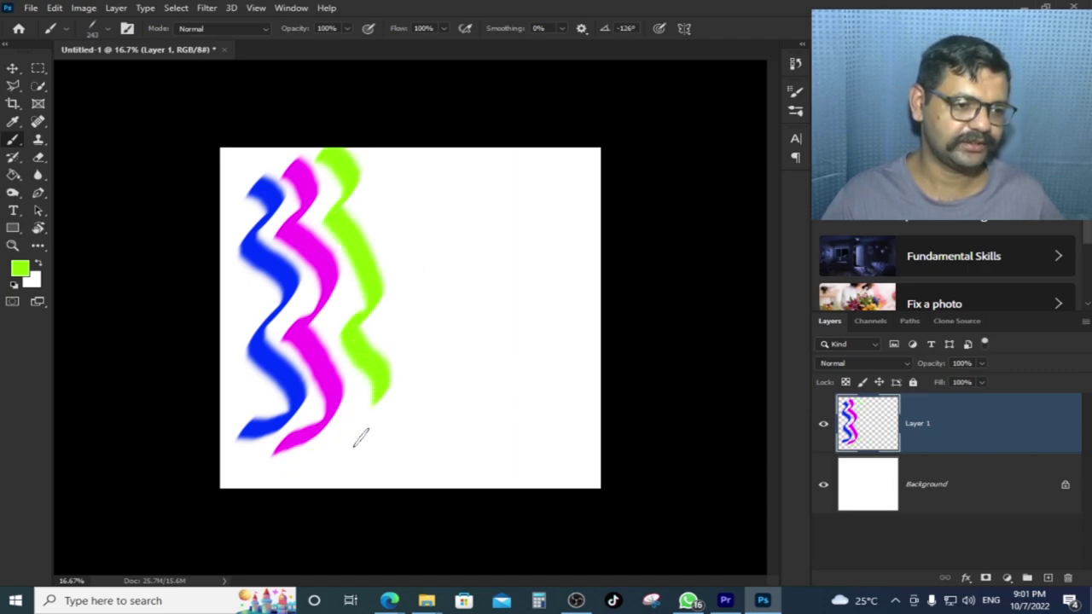
drag(360, 438, 307, 465)
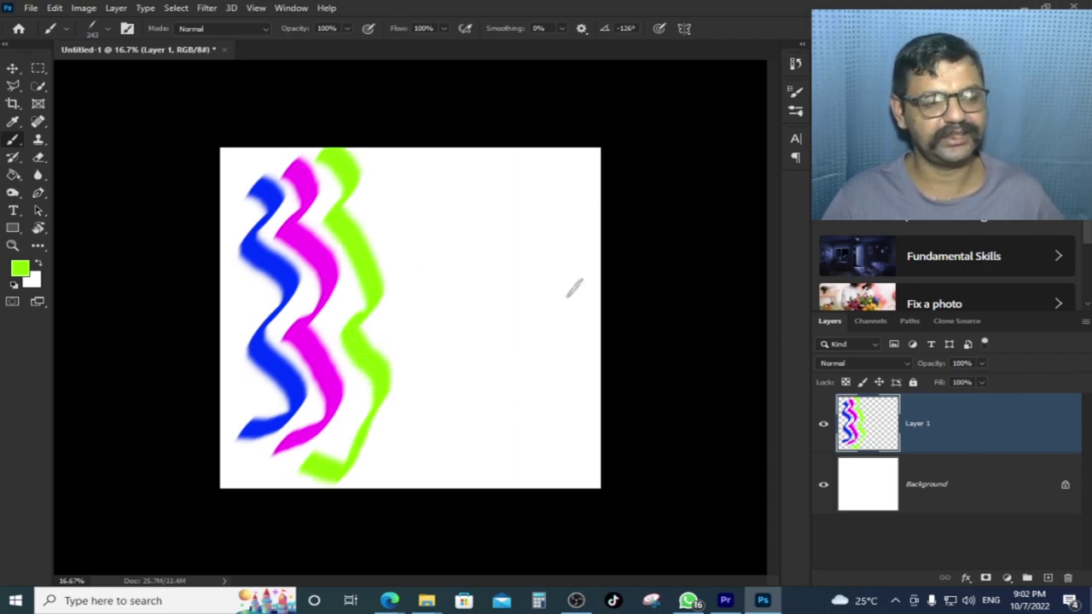
mouse_move(430, 205)
mouse_down()
mouse_move(470, 280)
mouse_move(424, 322)
mouse_up()
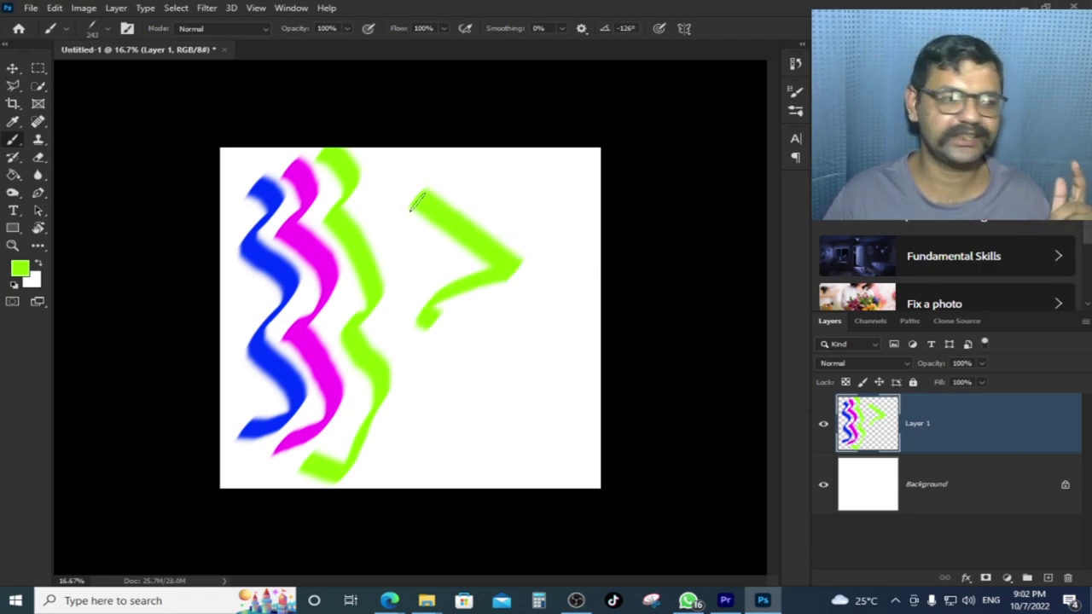
Lower brush opacity to 50%, test a faint green stroke, then remove the test strokes
click(346, 28)
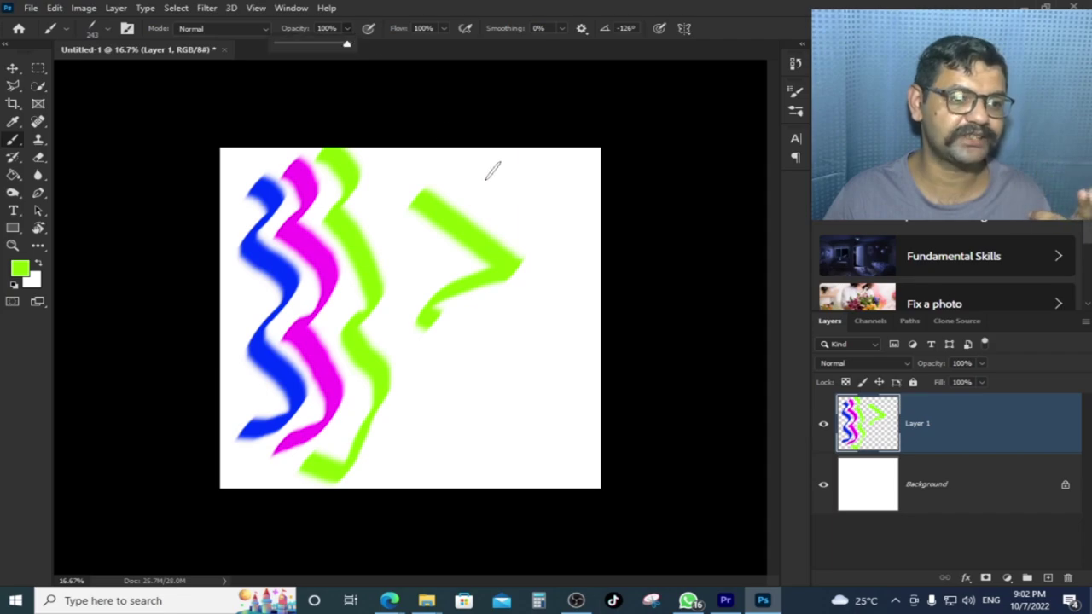
drag(347, 45, 316, 45)
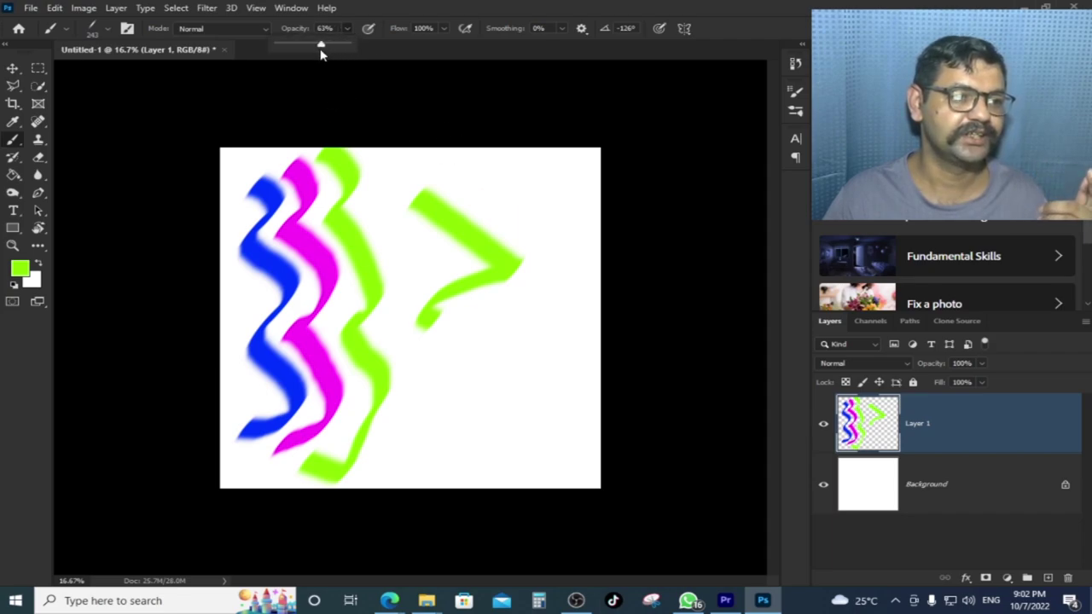
mouse_move(465, 162)
mouse_down()
mouse_move(516, 194)
mouse_move(560, 151)
mouse_move(548, 390)
mouse_move(480, 426)
mouse_move(535, 456)
mouse_move(390, 448)
mouse_move(510, 324)
mouse_up()
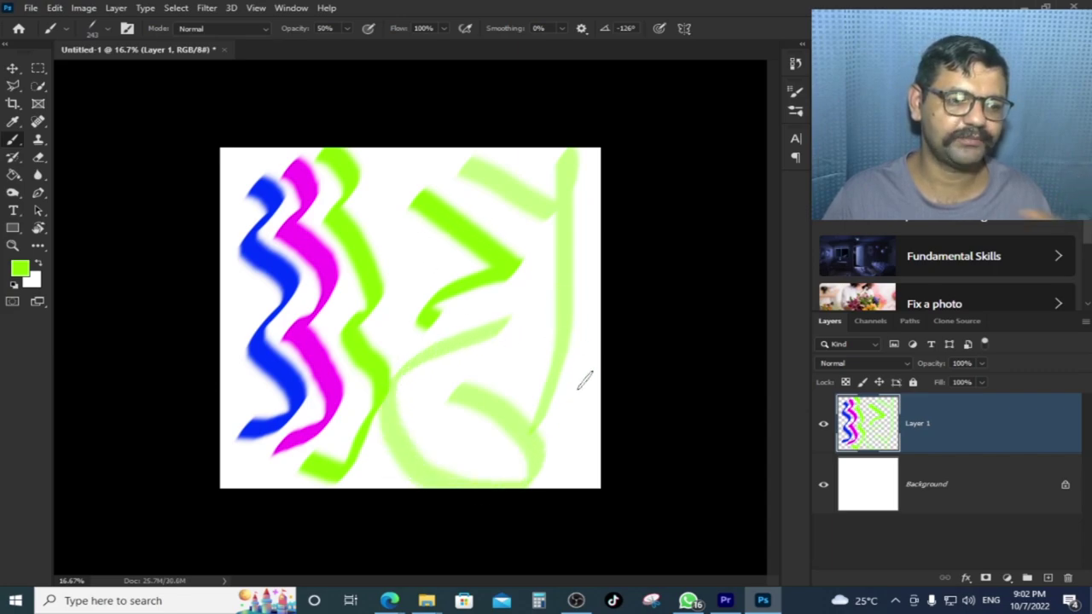
key(ctrl+z)
key(ctrl+z)
key(ctrl+z)
key(ctrl+z)
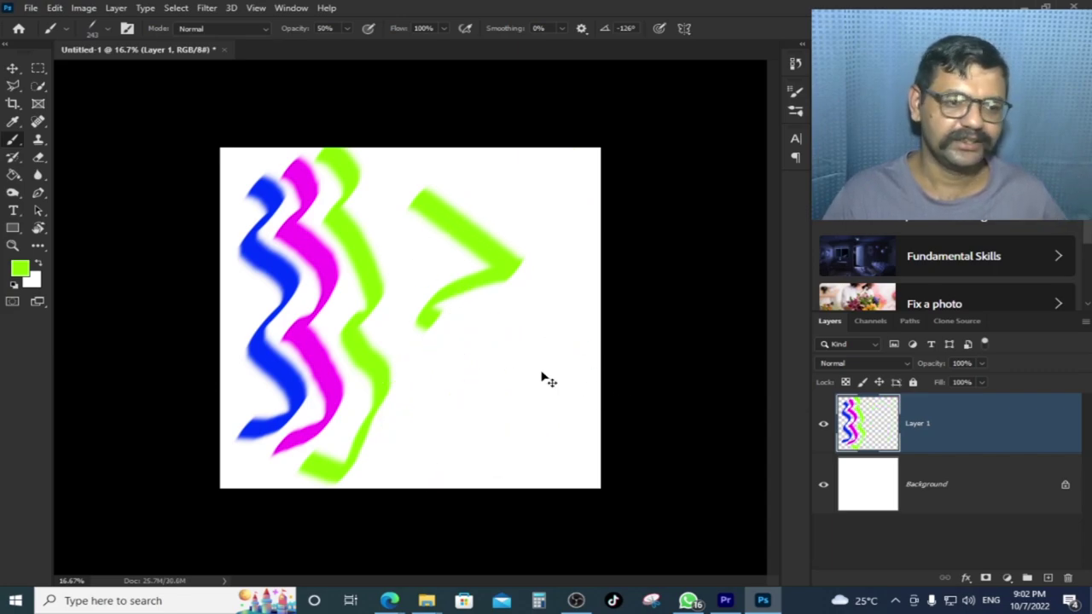
key(ctrl+z)
key(ctrl+z)
key(ctrl+z)
key(ctrl+z)
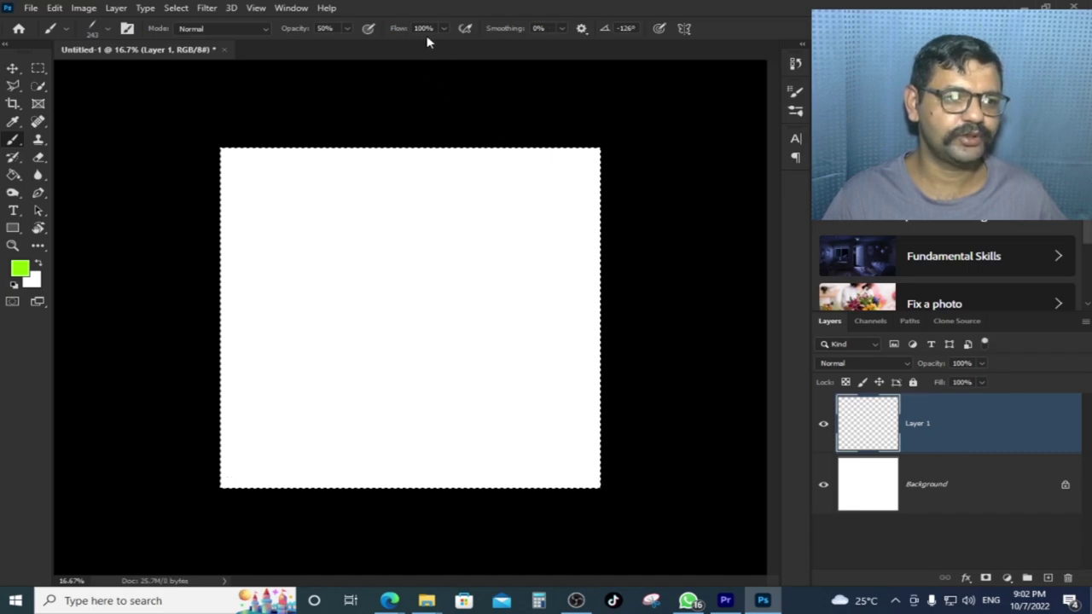
Restore brush opacity to 100% and paint a long solid green S-shaped stroke at left
key(ctrl+d)
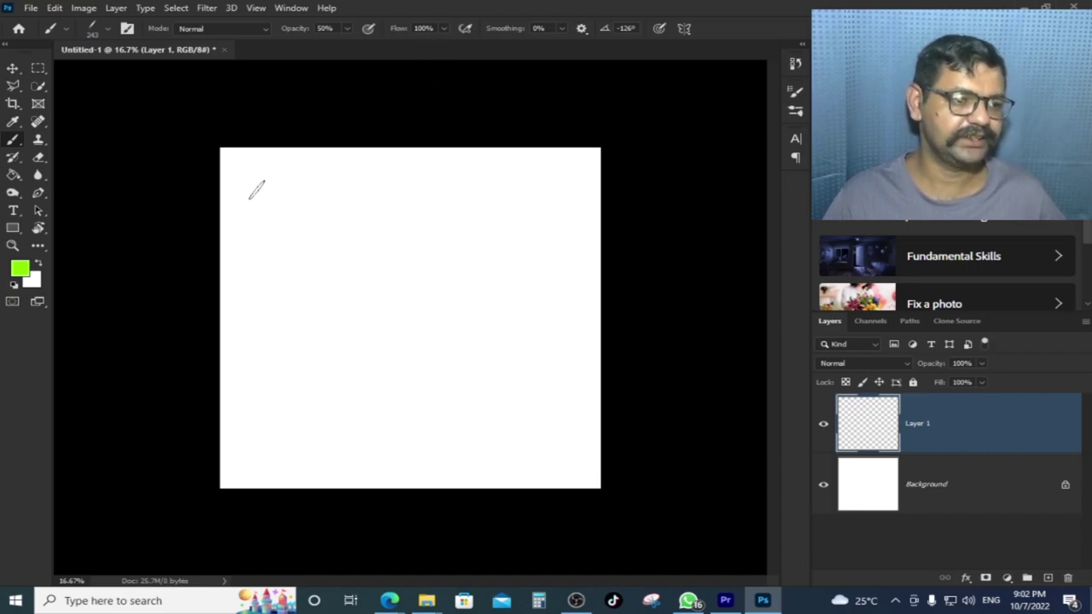
right_click(256, 189)
key(Escape)
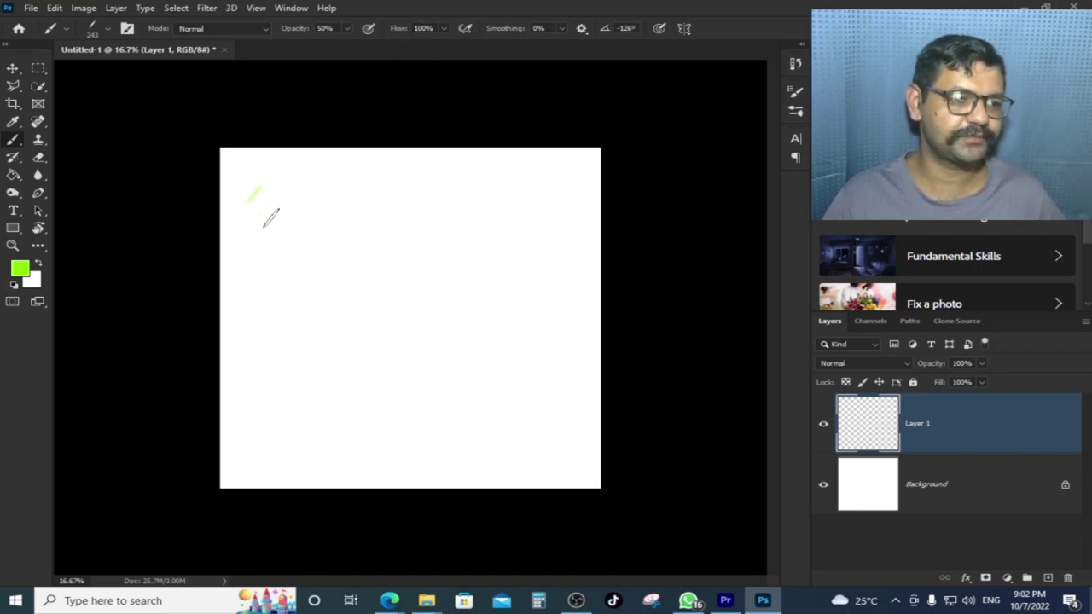
key(ctrl+z)
click(347, 30)
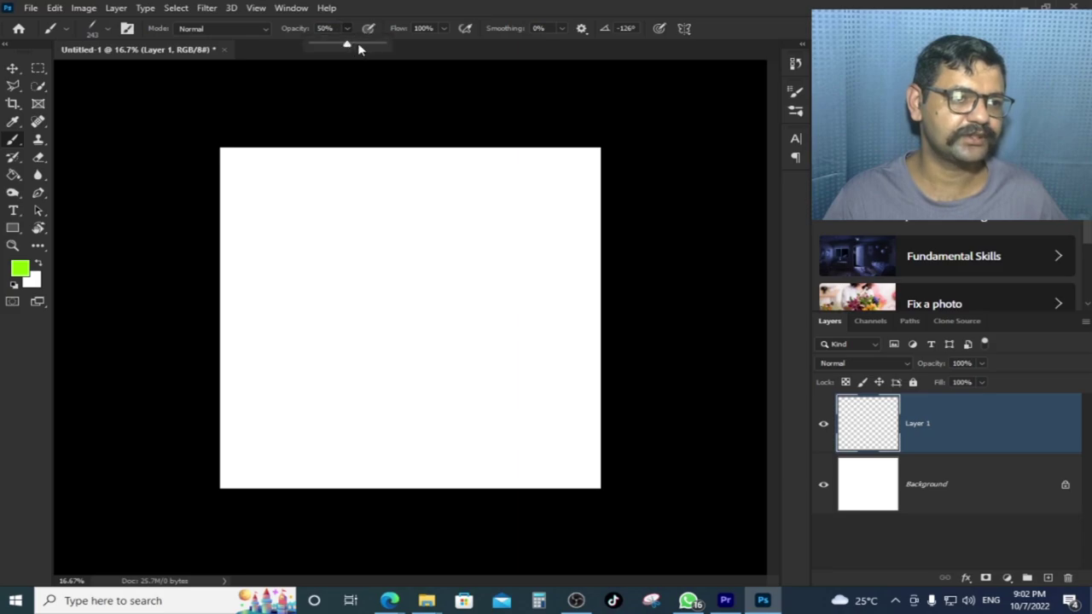
right_click(257, 206)
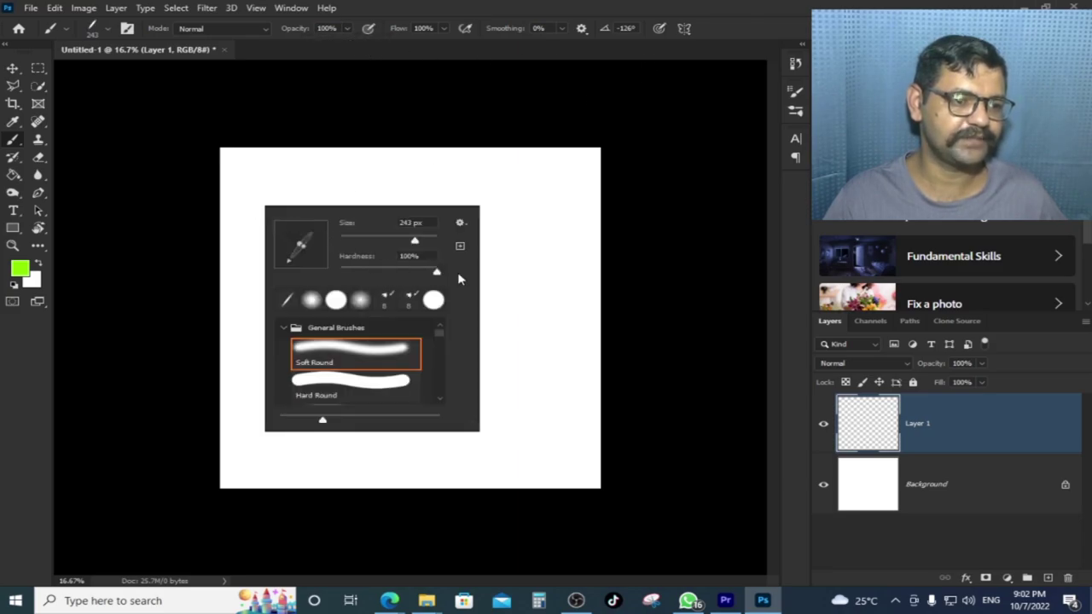
mouse_move(249, 189)
mouse_down()
mouse_move(293, 271)
mouse_move(283, 436)
mouse_move(329, 457)
mouse_up()
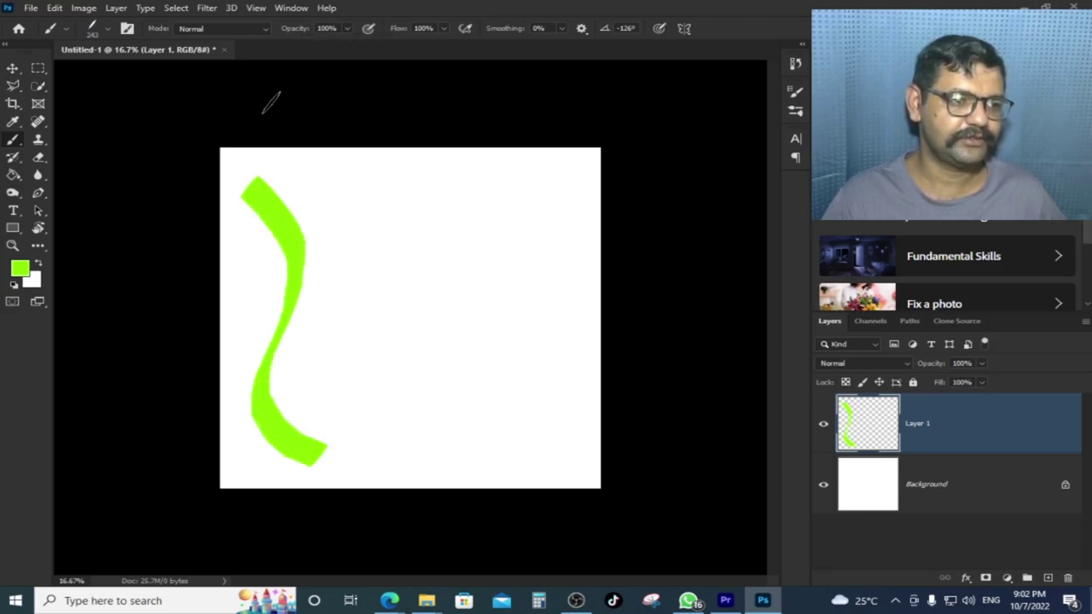
click(444, 28)
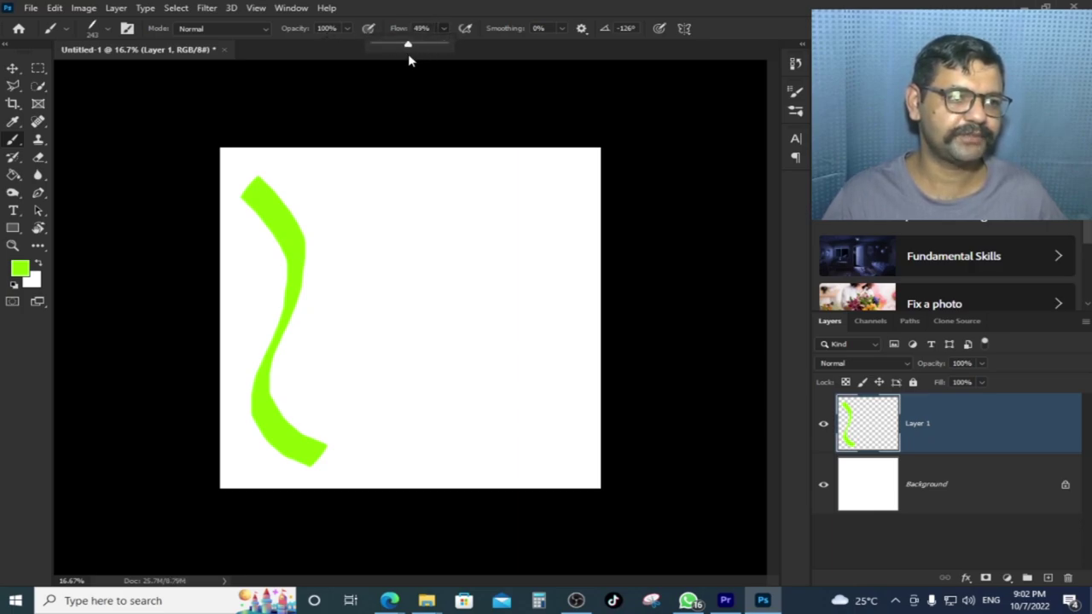
Paint green waves at 50% flow and at 4% flow, zooming in to inspect their edges
click(312, 170)
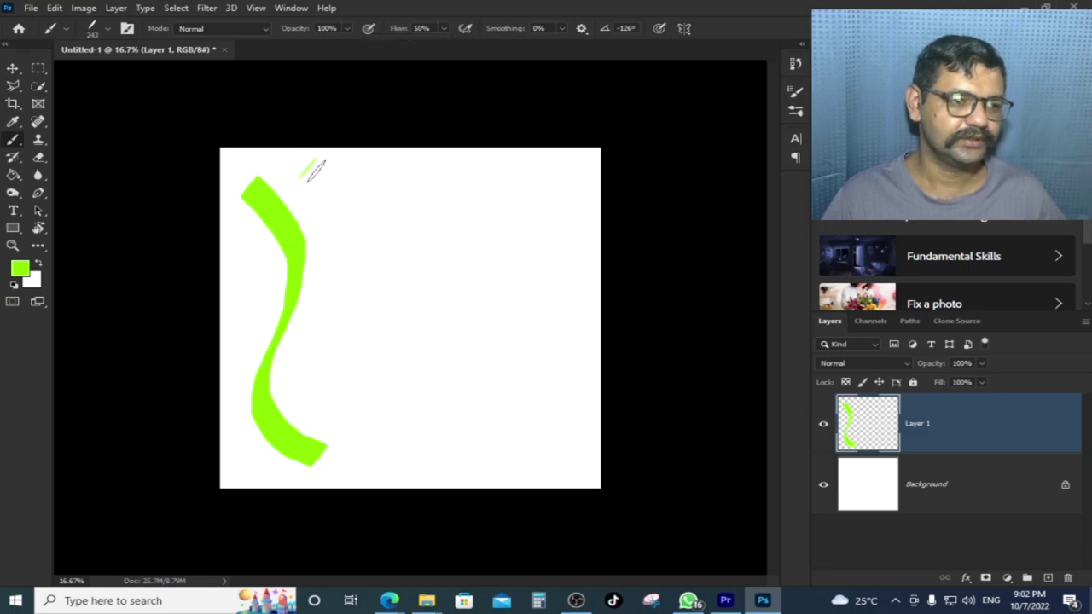
mouse_move(312, 166)
mouse_down()
mouse_move(317, 362)
mouse_move(360, 399)
mouse_move(360, 471)
mouse_up()
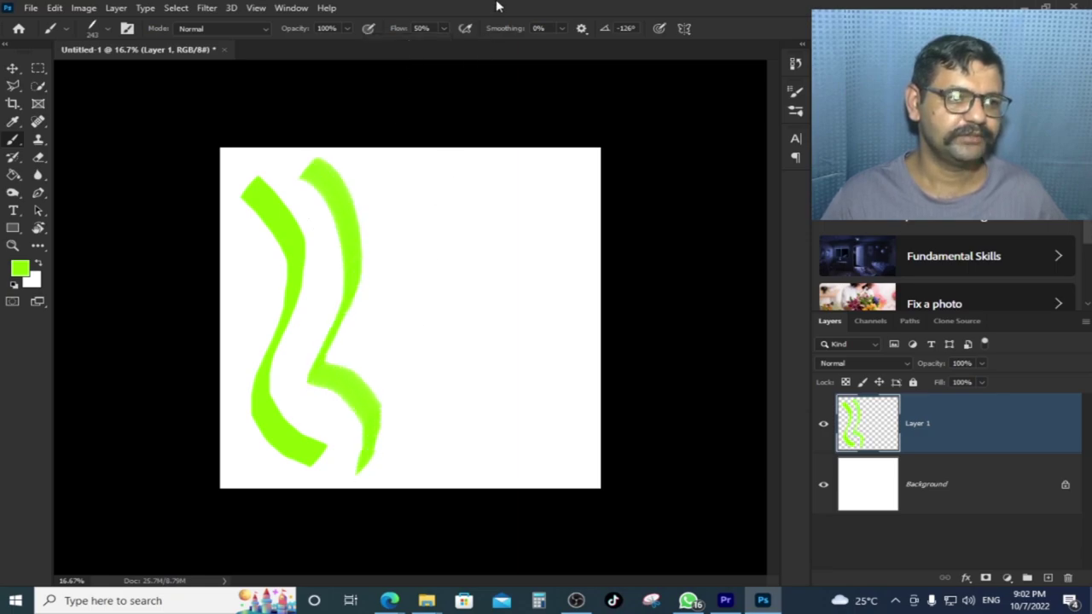
click(443, 30)
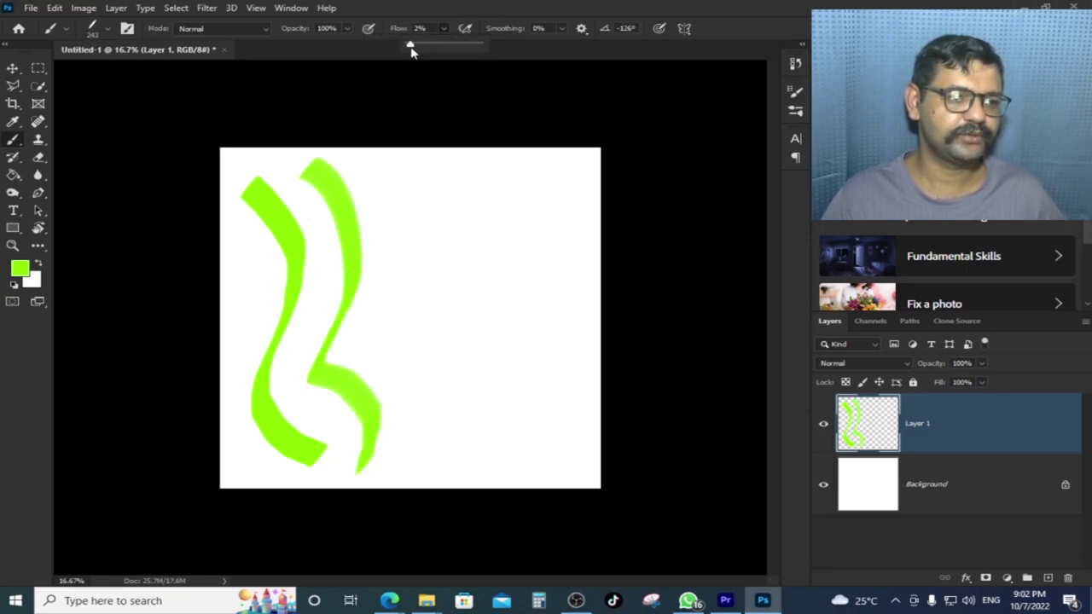
mouse_move(361, 156)
mouse_down()
mouse_move(394, 251)
mouse_move(389, 350)
mouse_move(409, 456)
mouse_up()
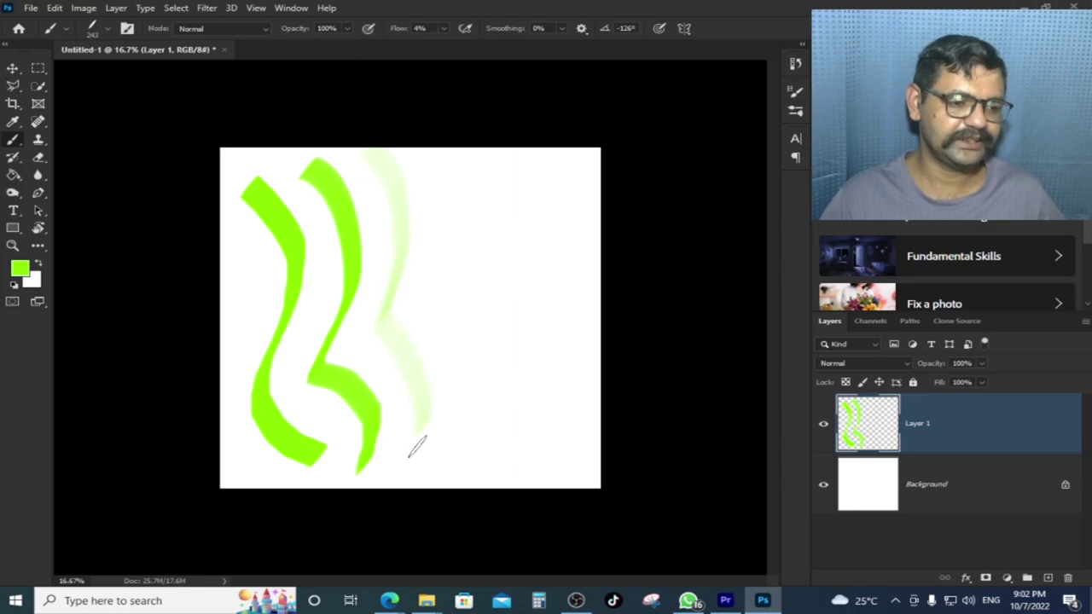
scroll(390, 293, up, 3)
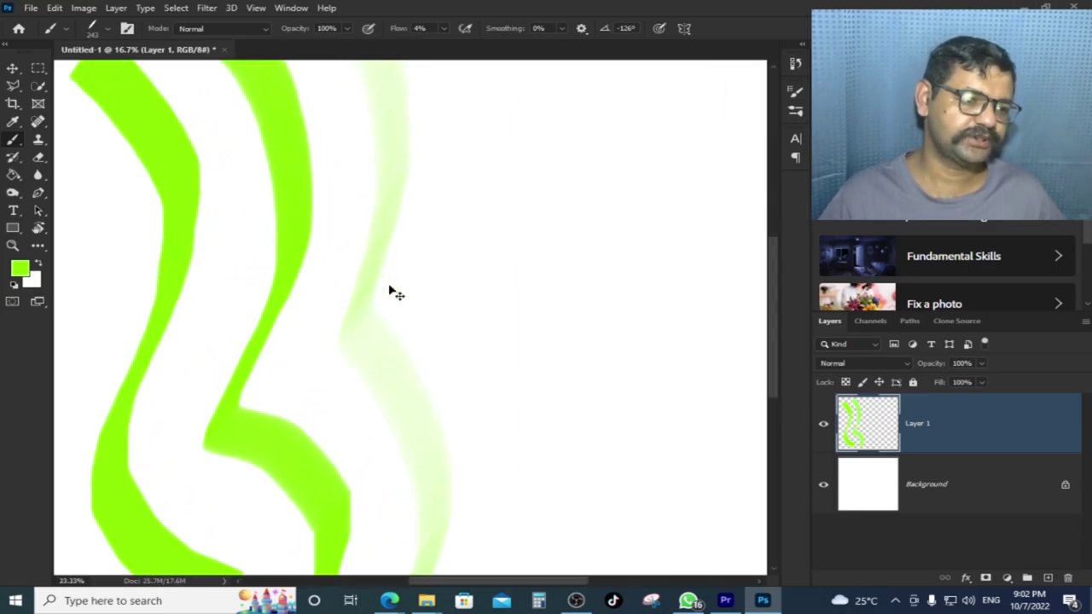
drag(383, 263, 480, 326)
drag(440, 240, 453, 385)
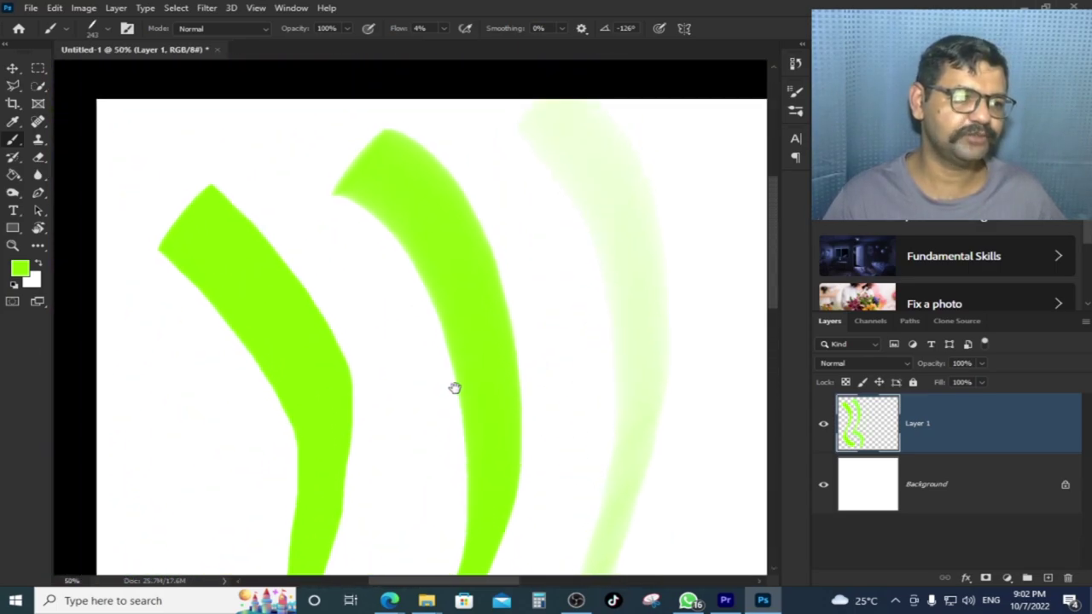
mouse_move(531, 370)
mouse_down()
mouse_move(590, 319)
mouse_move(472, 447)
mouse_up()
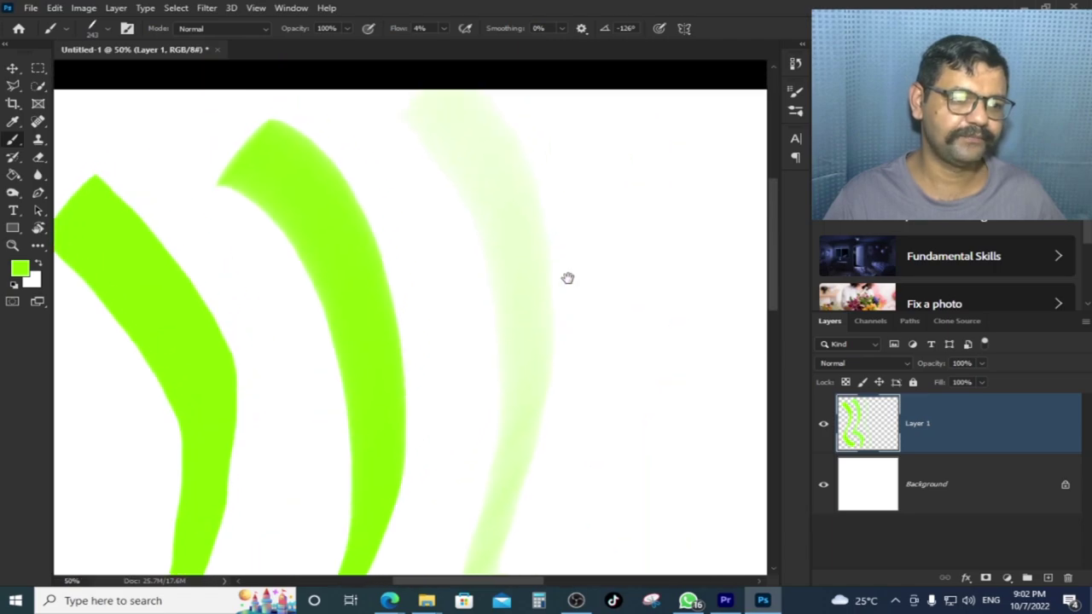
drag(567, 278, 497, 248)
scroll(497, 250, down, 2)
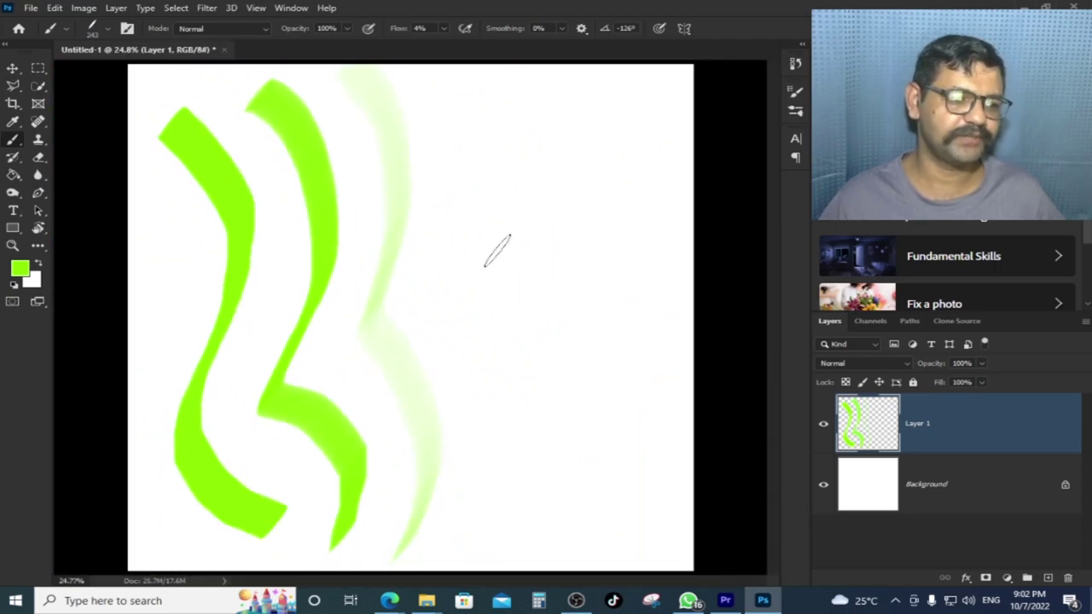
Try and undo extra low-flow curving and zigzag strokes, keeping the faint 4% wave
drag(500, 195, 548, 529)
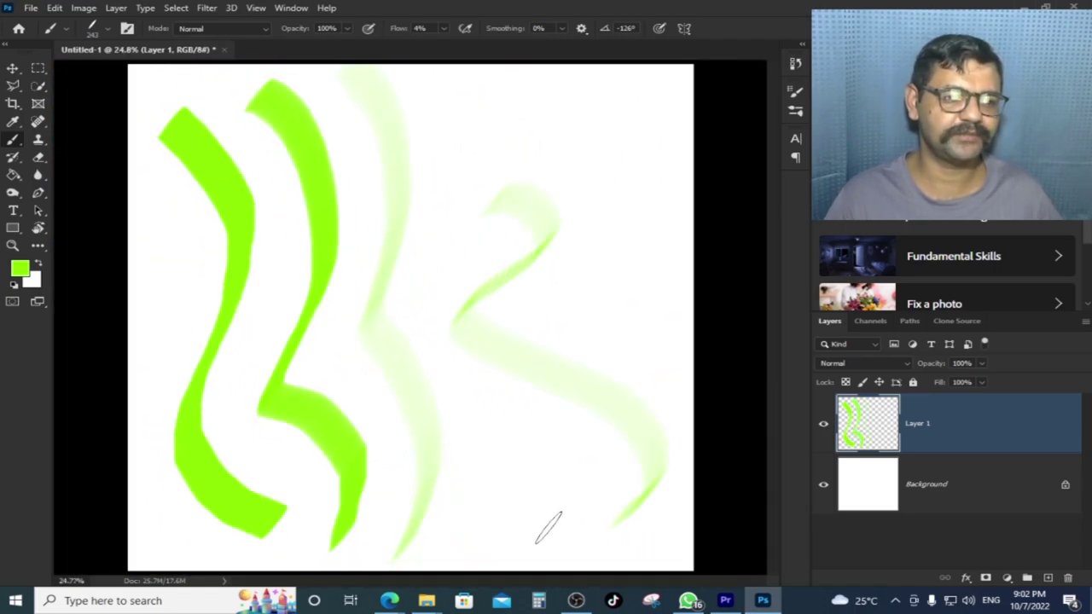
key(ctrl+z)
drag(499, 162, 482, 476)
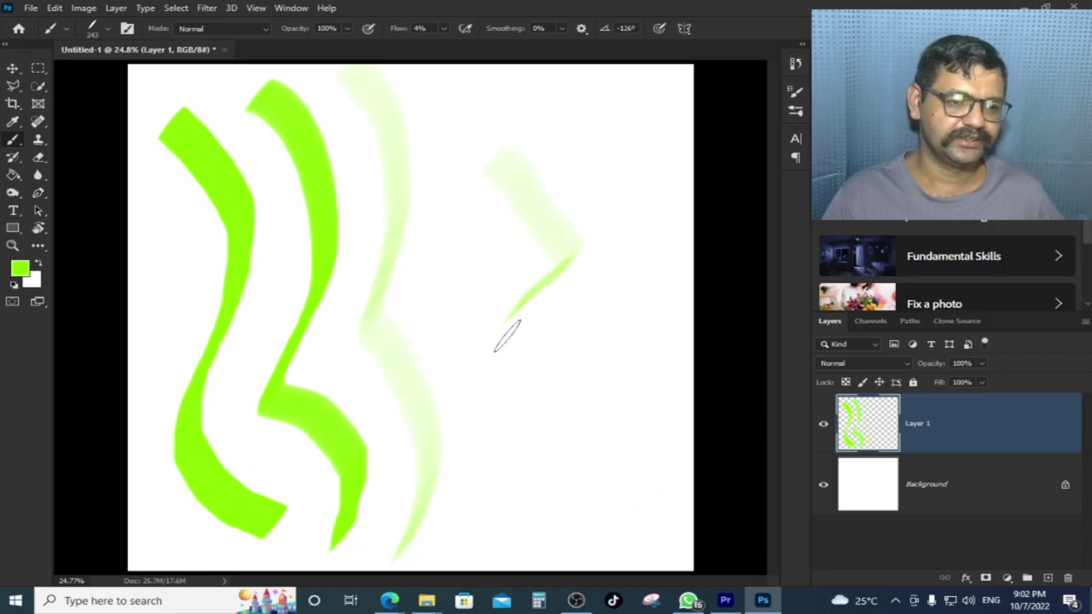
key(ctrl+z)
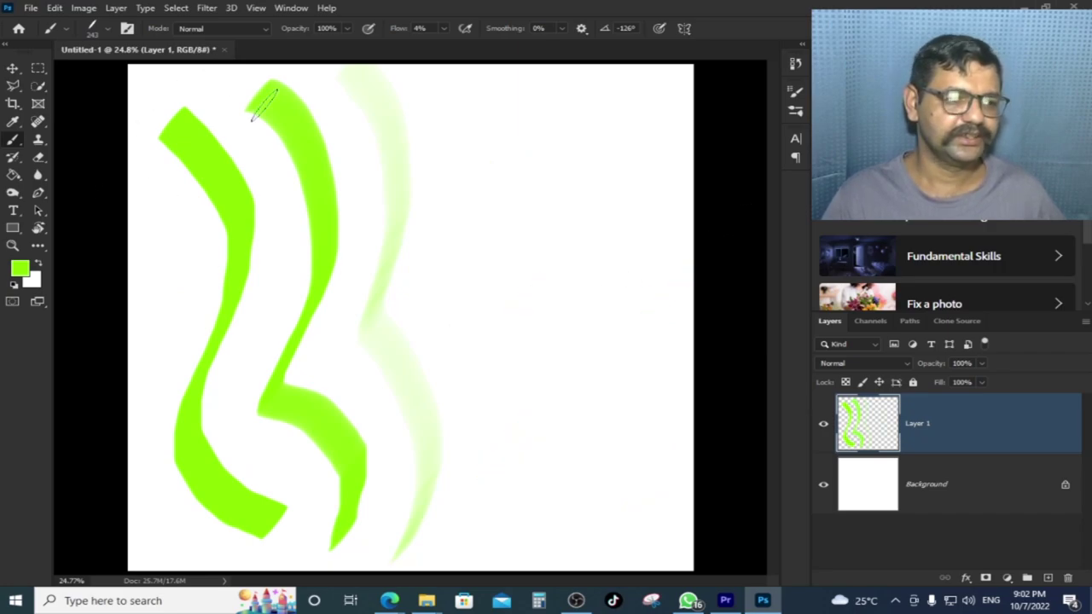
key(ctrl+z)
key(ctrl+z)
key(ctrl+shift+z)
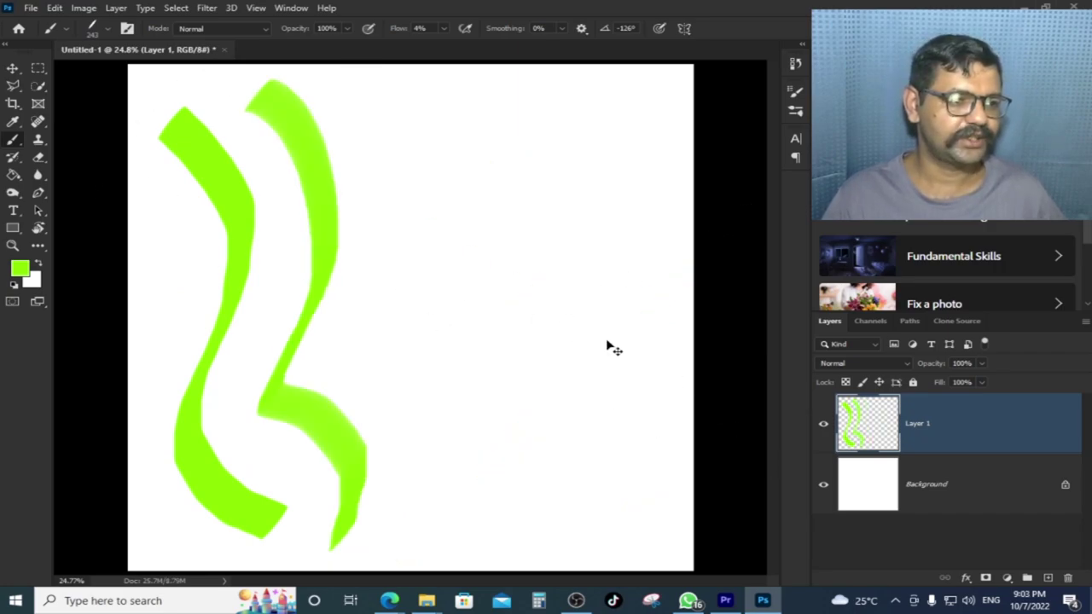
key(ctrl+shift+z)
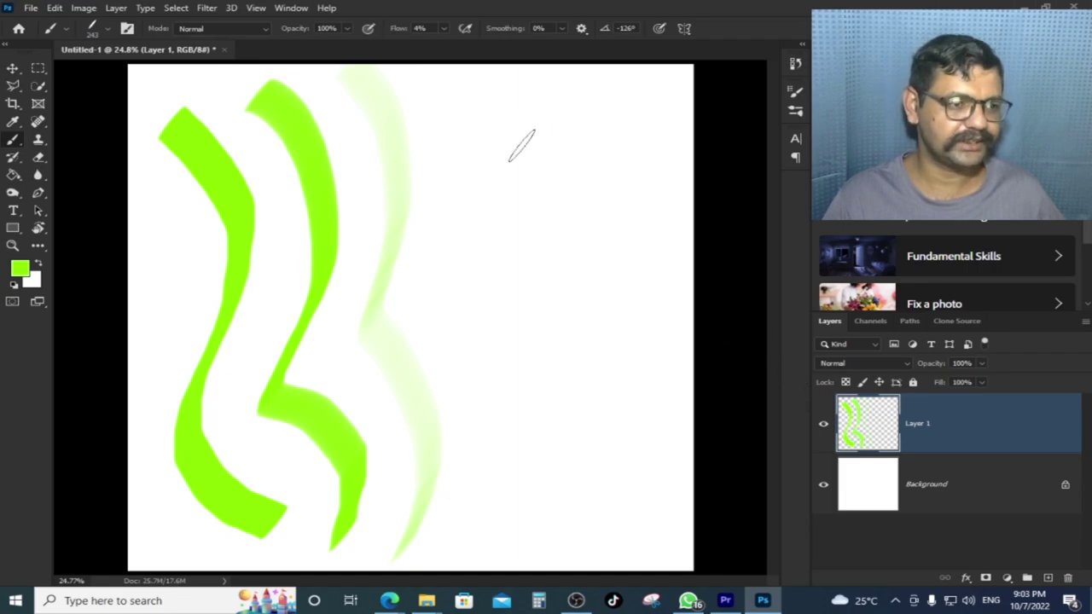
Choose the Soft Round Pressure Opacity brush and paint a short green test stroke
right_click(522, 145)
click(698, 248)
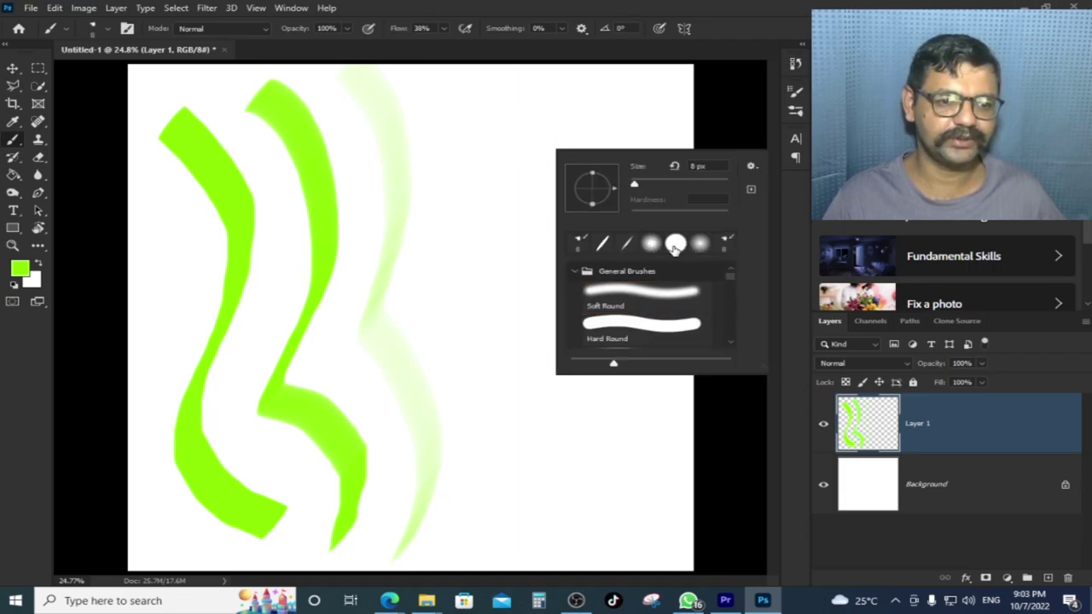
click(627, 245)
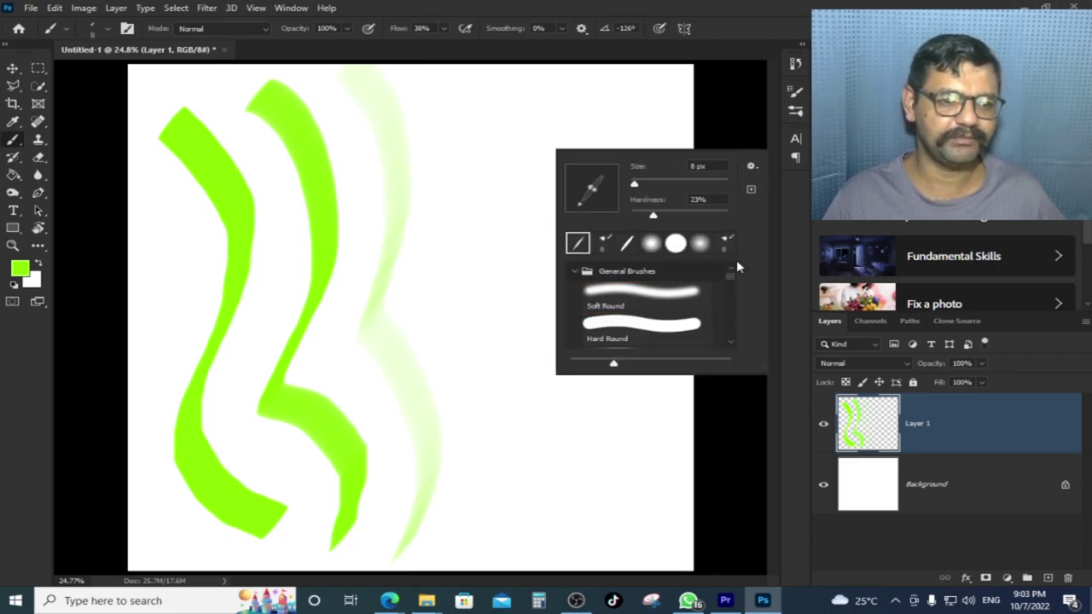
scroll(730, 280, down, 2)
scroll(728, 304, down, 2)
scroll(709, 298, down, 2)
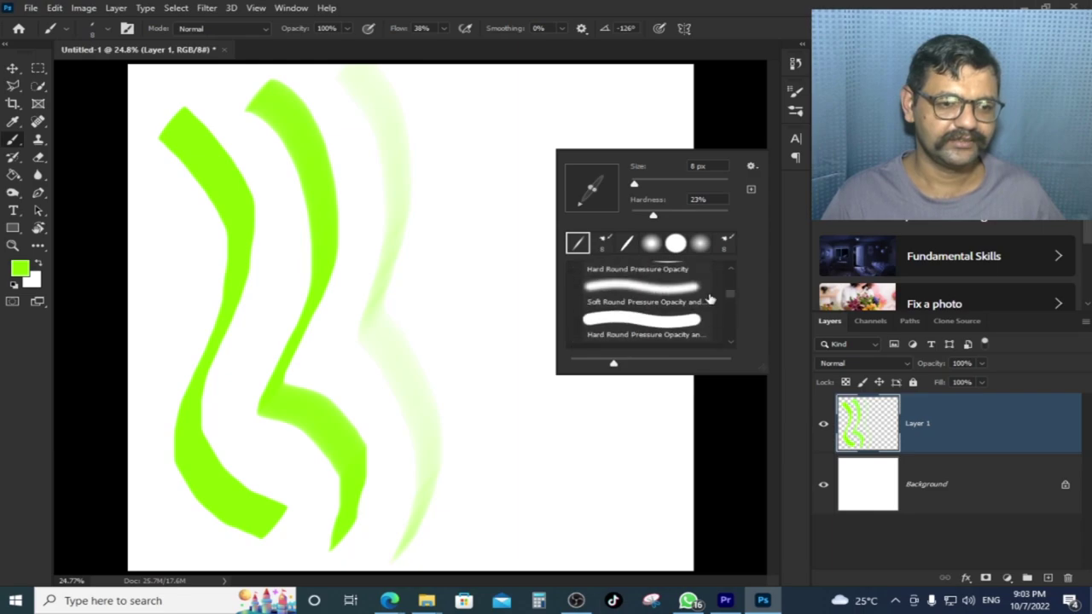
click(627, 323)
mouse_move(502, 149)
mouse_down()
mouse_move(568, 237)
mouse_move(590, 417)
mouse_move(579, 436)
mouse_up()
Resize the brush, paint a thick green wave, and show the Brush Settings panel
right_click(539, 243)
drag(438, 154, 515, 501)
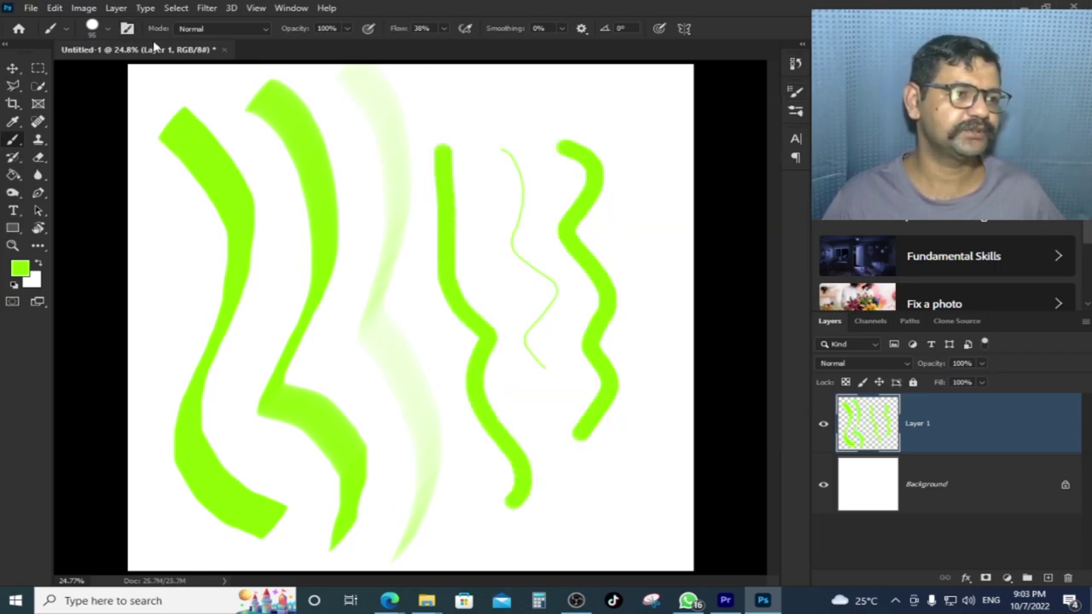
click(128, 30)
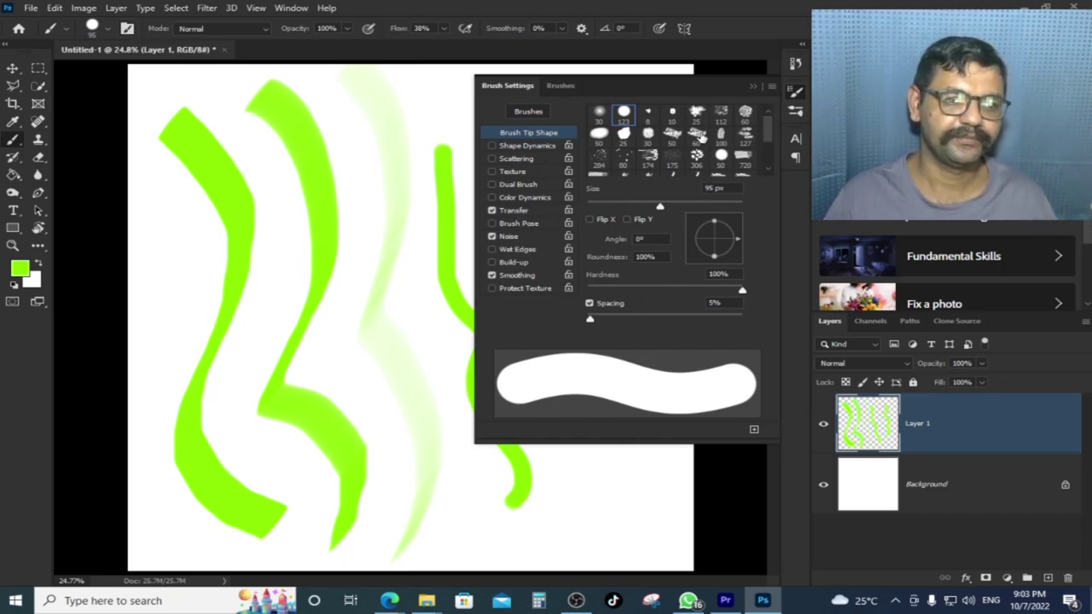
Pick the 250 px textured brush and test strokes at 88% spacing and wider
click(697, 135)
drag(768, 127, 771, 162)
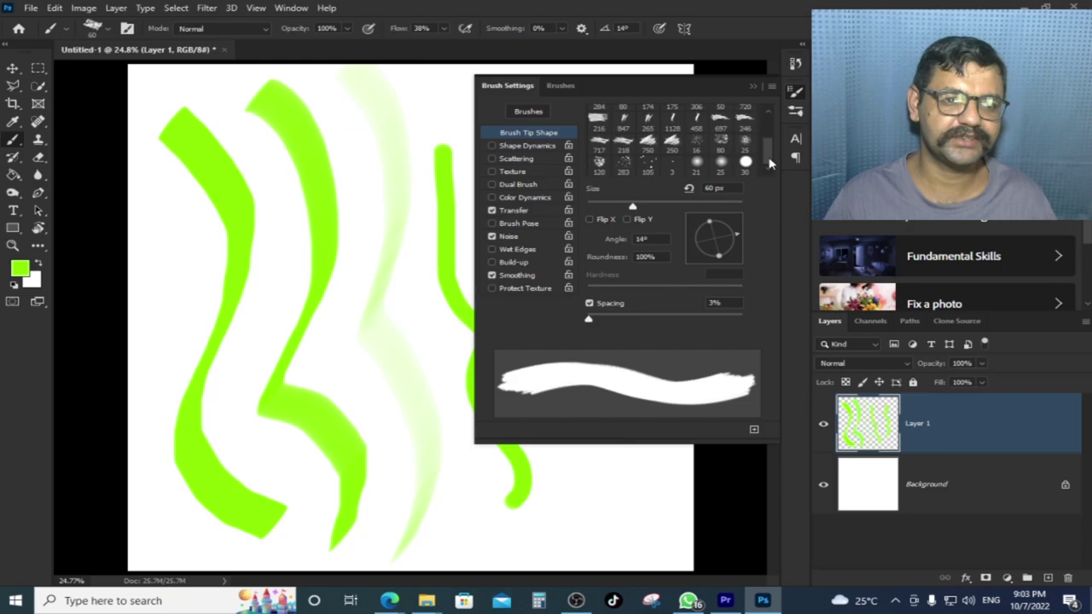
click(671, 143)
mouse_move(362, 92)
mouse_down()
mouse_move(333, 446)
mouse_move(365, 456)
mouse_up()
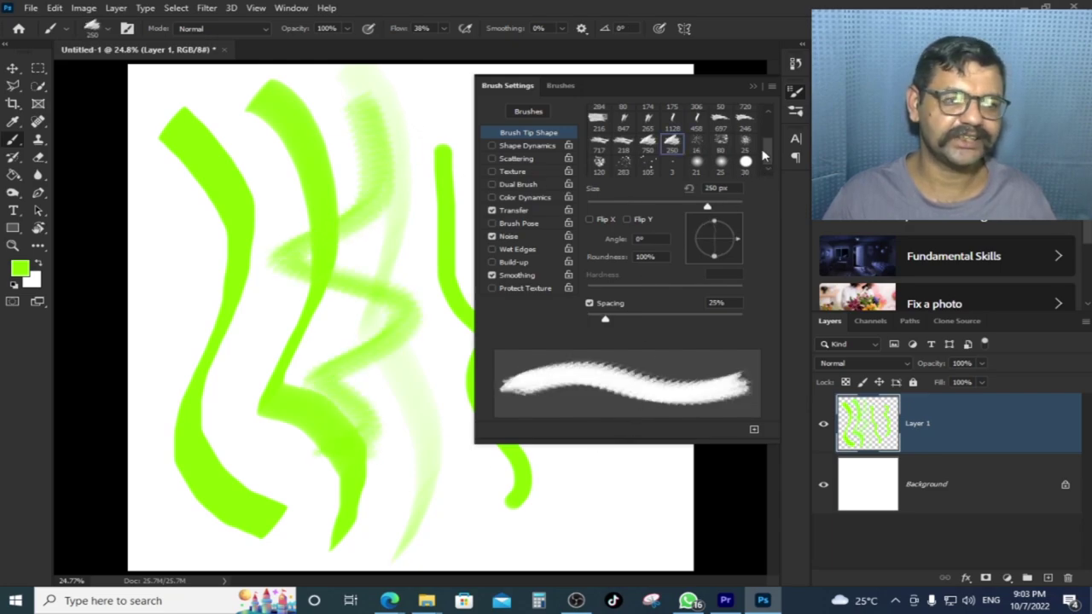
drag(605, 319, 654, 319)
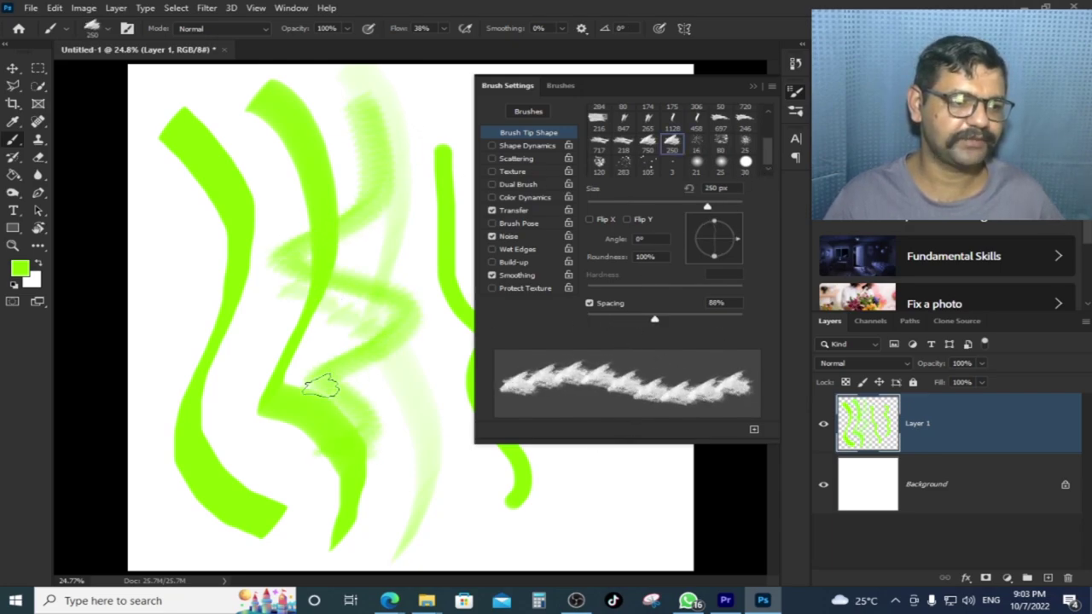
mouse_move(319, 387)
mouse_down()
mouse_move(451, 504)
mouse_move(485, 511)
mouse_up()
mouse_move(654, 319)
mouse_down()
mouse_move(713, 319)
mouse_move(692, 328)
mouse_up()
Clear Layer 1 and compare spaced dabs, a tight continuous stroke, and 147% spacing dabs
key(ctrl+a)
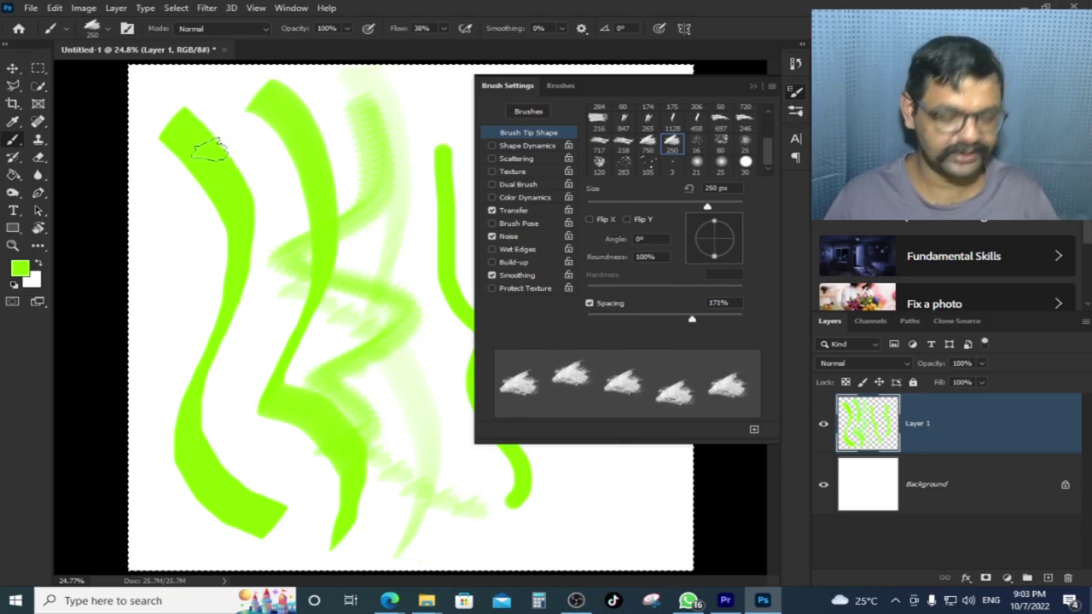
key(Delete)
key(ctrl+d)
mouse_move(167, 102)
mouse_down()
mouse_move(176, 190)
mouse_move(251, 341)
mouse_move(282, 510)
mouse_up()
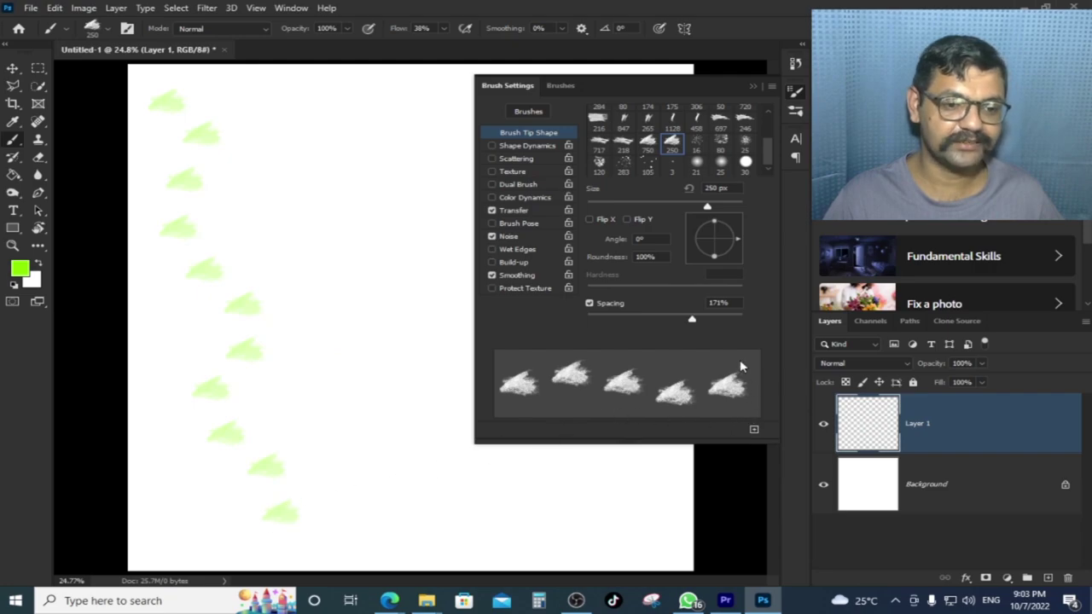
drag(693, 320, 588, 321)
mouse_move(276, 111)
mouse_down()
mouse_move(329, 224)
mouse_move(344, 390)
mouse_move(366, 488)
mouse_up()
drag(588, 322, 682, 320)
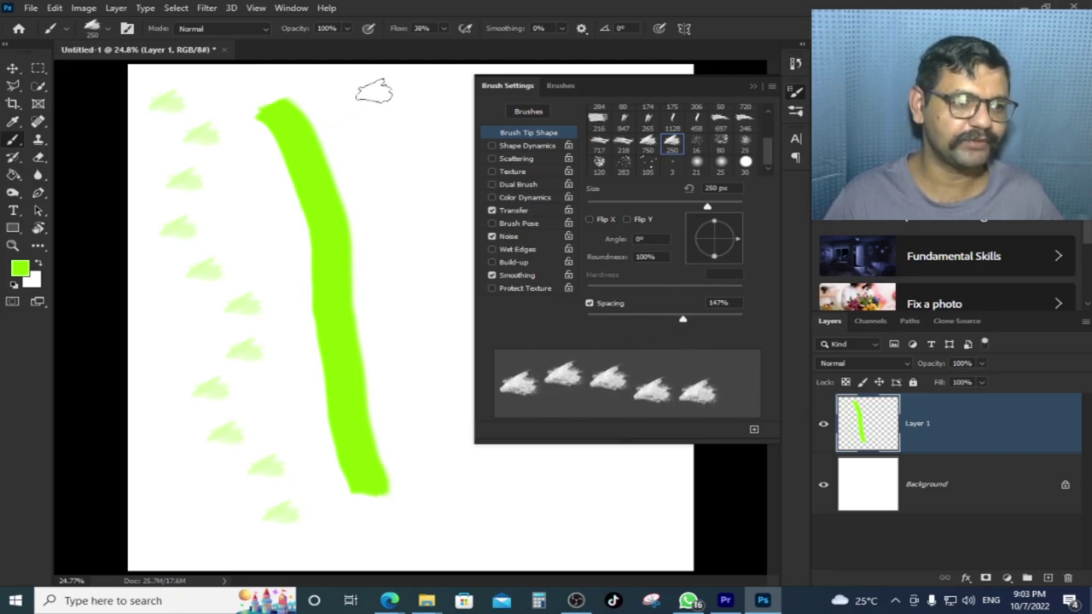
mouse_move(375, 90)
mouse_down()
mouse_move(438, 458)
mouse_move(561, 497)
mouse_up()
Switch to the 697 px textured brush and paint two widely spaced dabs
key(ctrl+z)
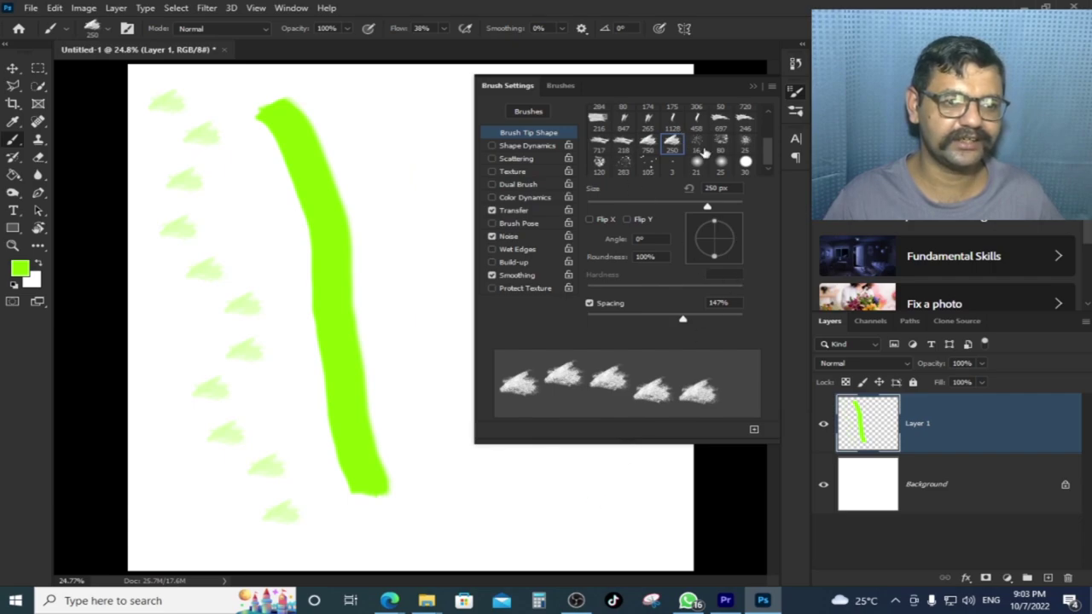
click(723, 118)
drag(389, 107, 414, 213)
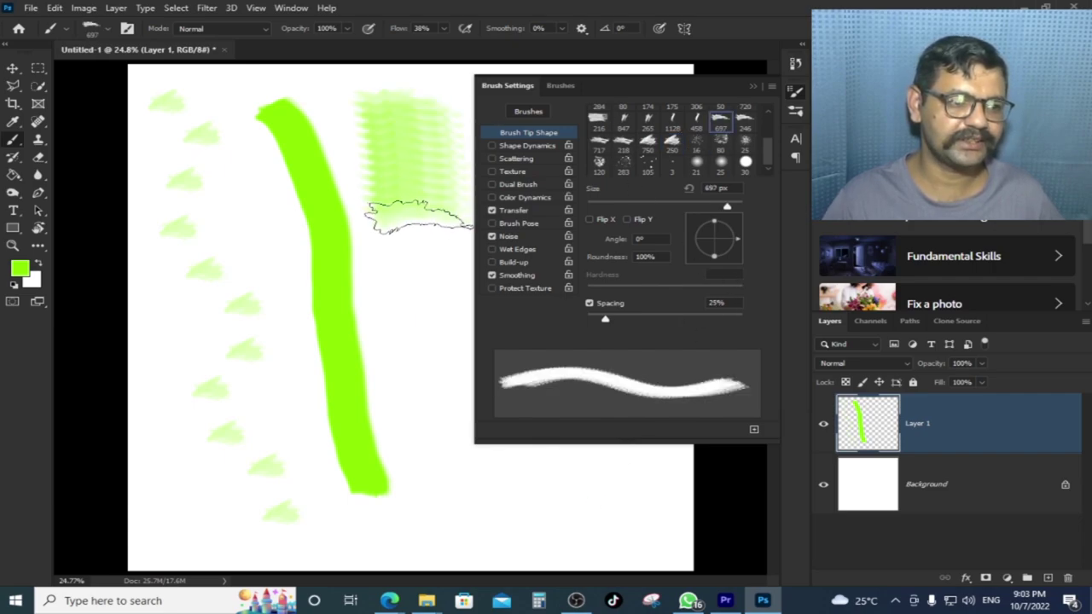
key(ctrl+z)
drag(607, 318, 730, 319)
drag(410, 111, 426, 376)
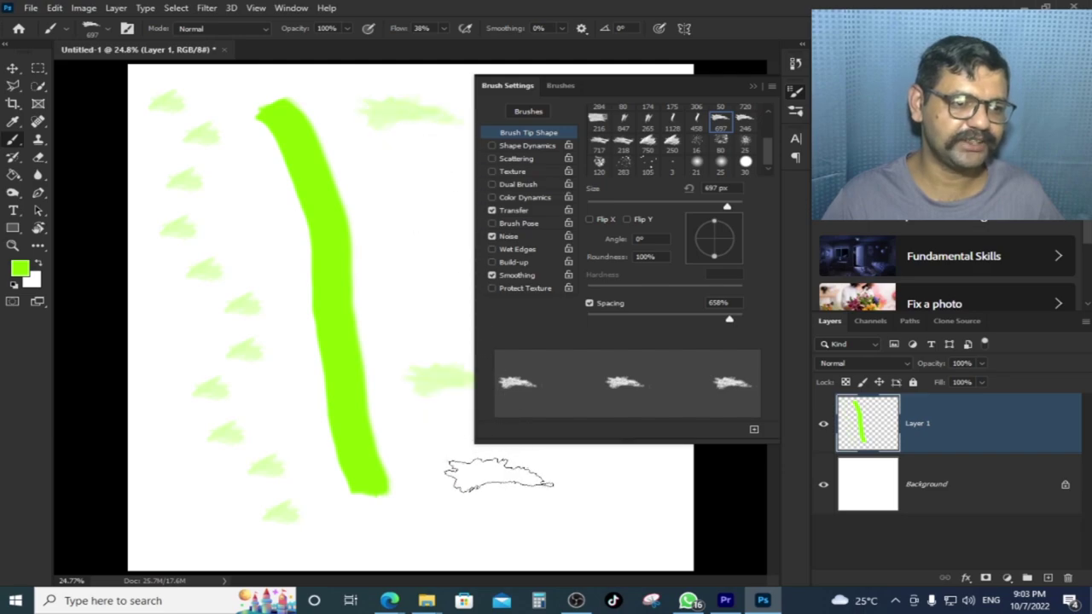
Test 10% and 127% spacing with textured dabs, move the panel aside, and clear the canvas
drag(729, 319, 593, 319)
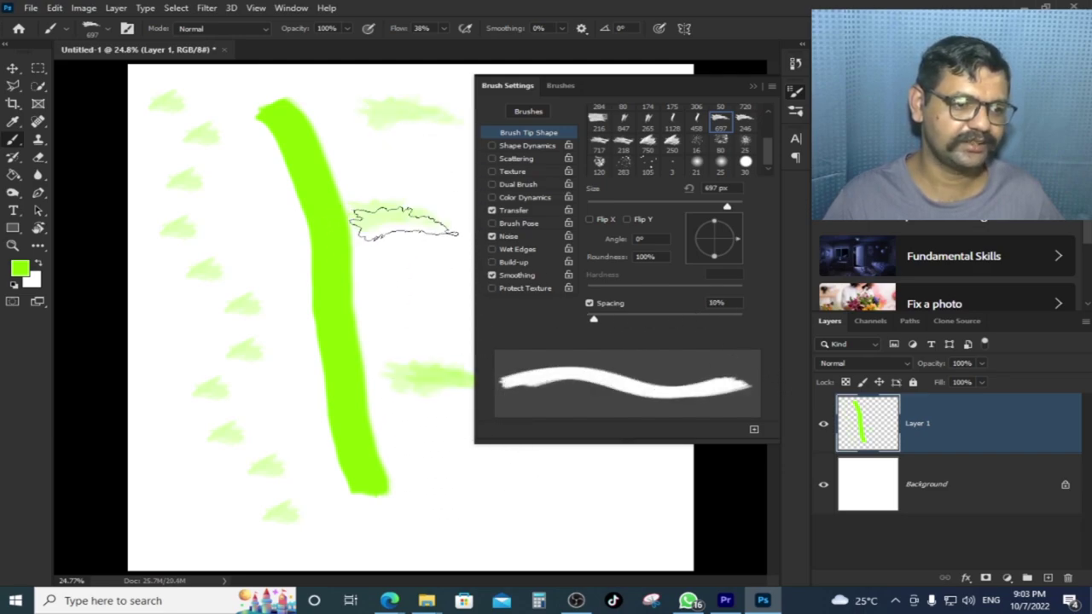
drag(408, 222, 426, 333)
drag(594, 319, 674, 319)
drag(426, 158, 452, 175)
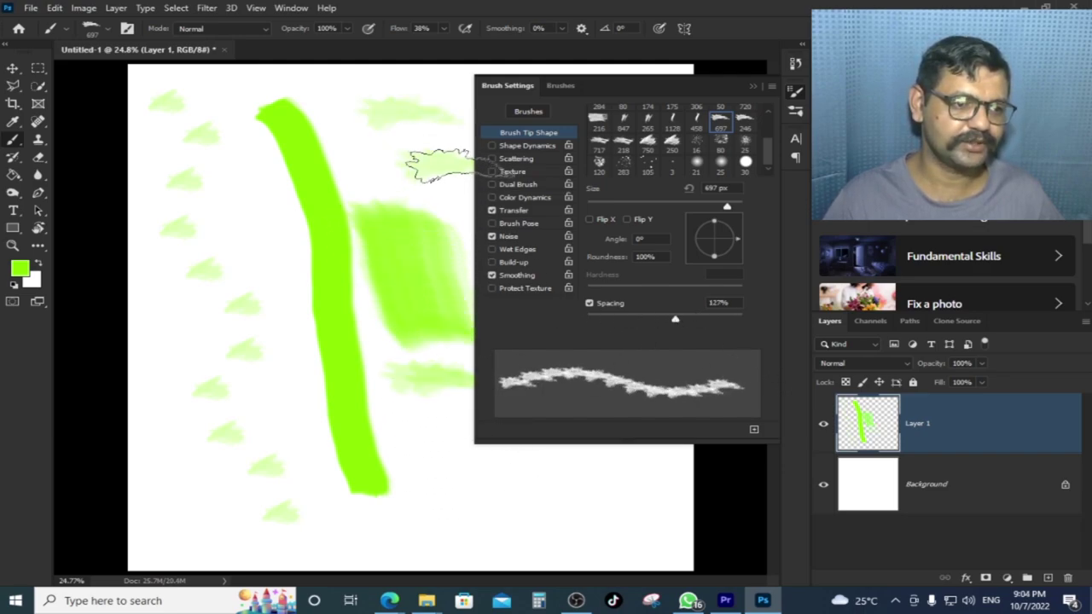
drag(686, 86, 904, 235)
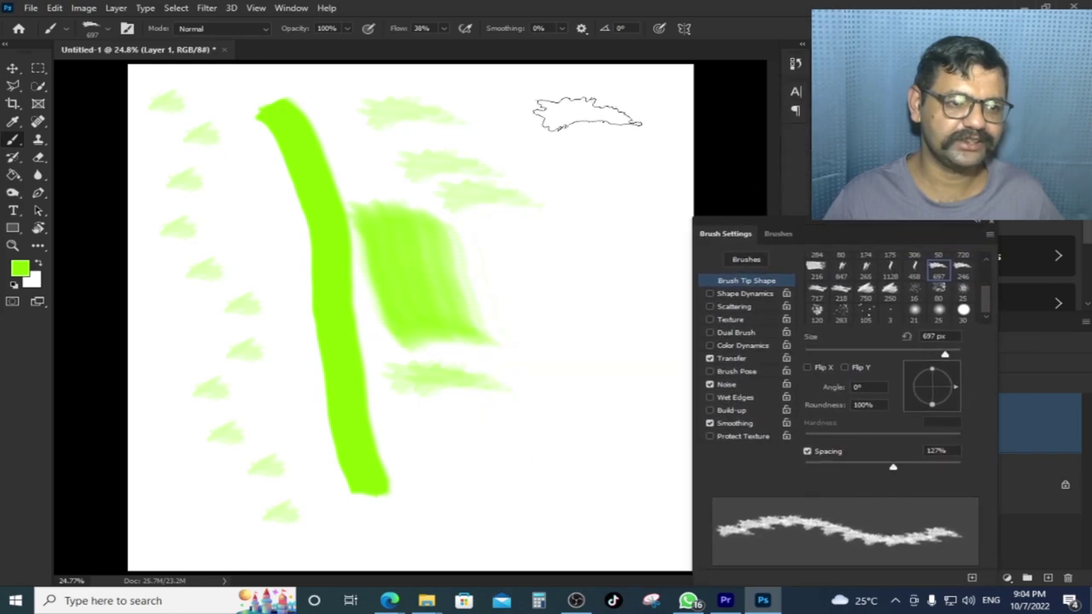
mouse_move(592, 101)
mouse_down()
mouse_move(616, 220)
mouse_move(610, 371)
mouse_up()
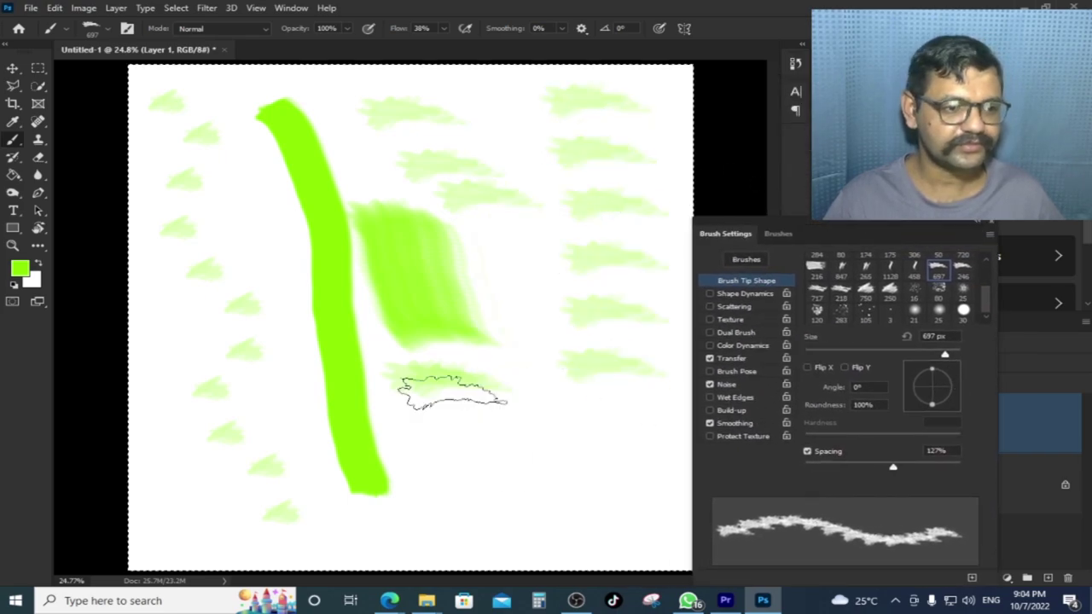
key(Delete)
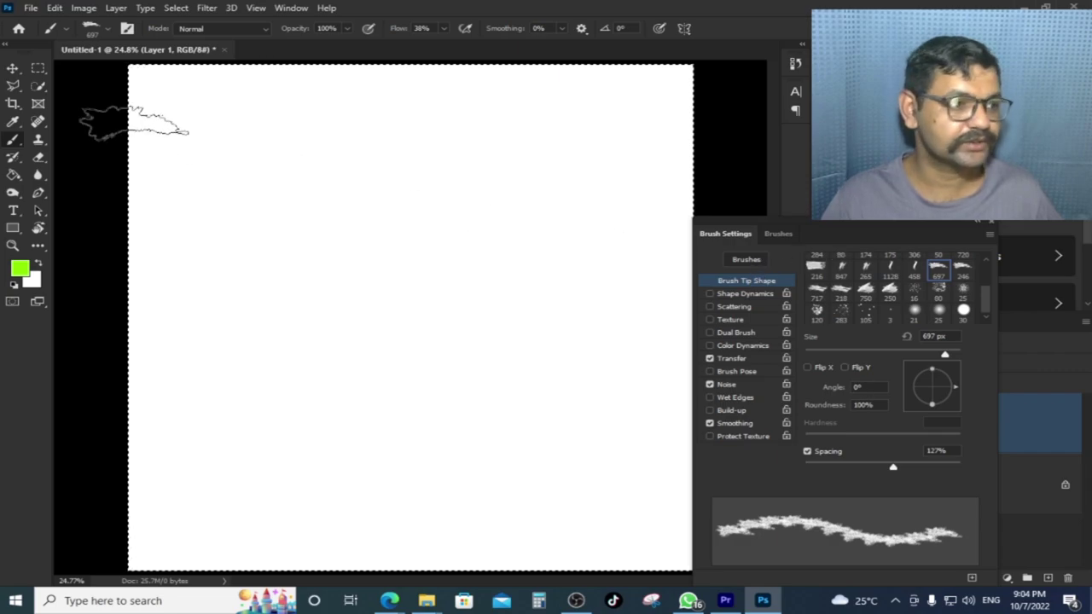
Paint a solid wave with the 30 px hard round brush, then dotted waves at 167% and 435% spacing
click(963, 309)
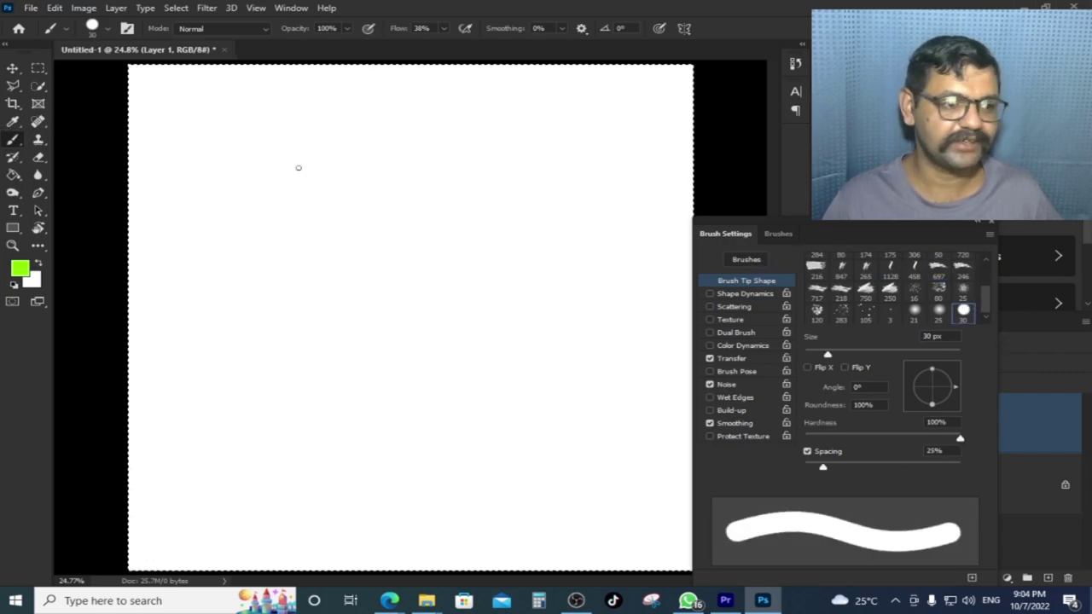
mouse_move(230, 140)
mouse_down()
mouse_move(248, 273)
mouse_move(239, 402)
mouse_move(328, 428)
mouse_up()
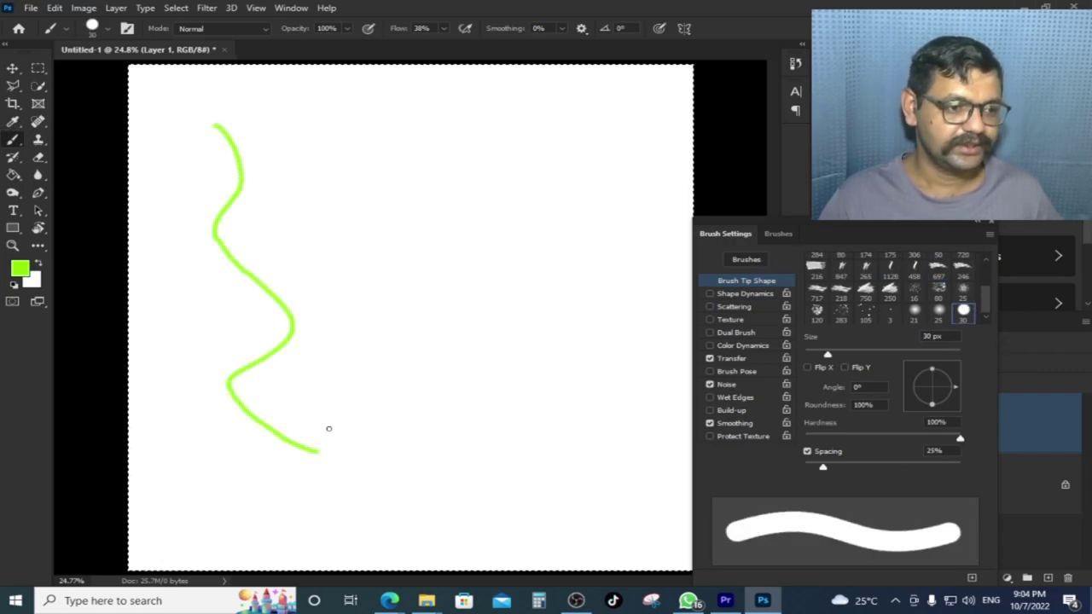
drag(823, 467, 909, 467)
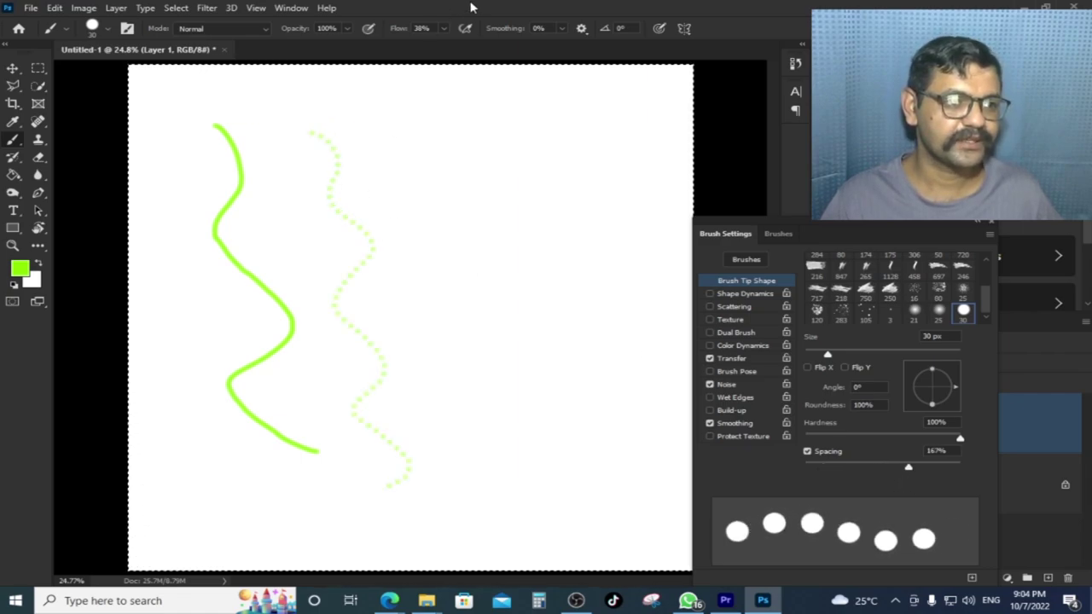
click(444, 29)
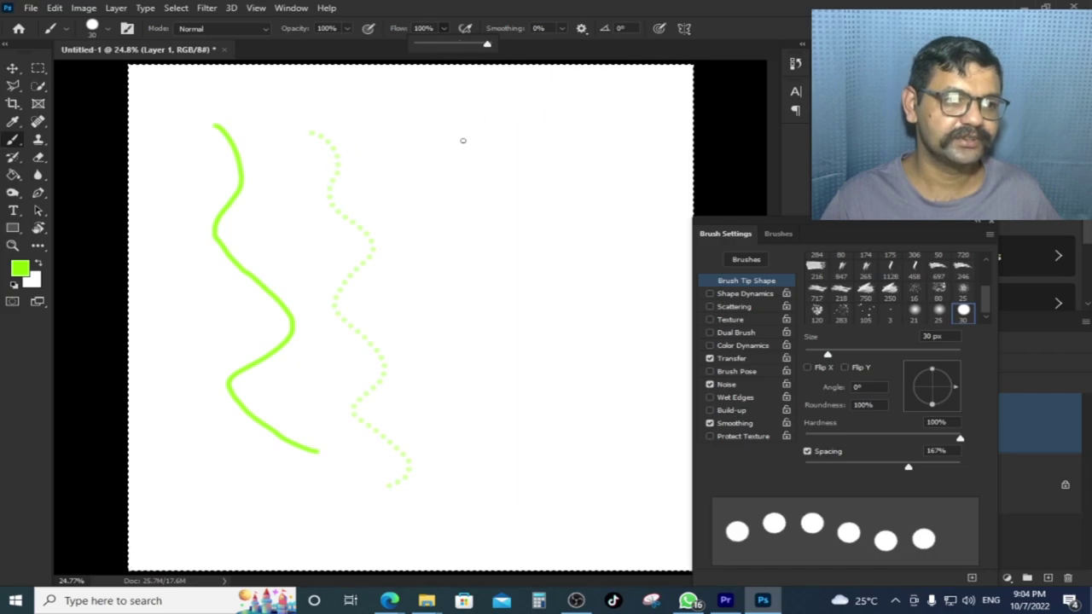
drag(376, 114, 476, 478)
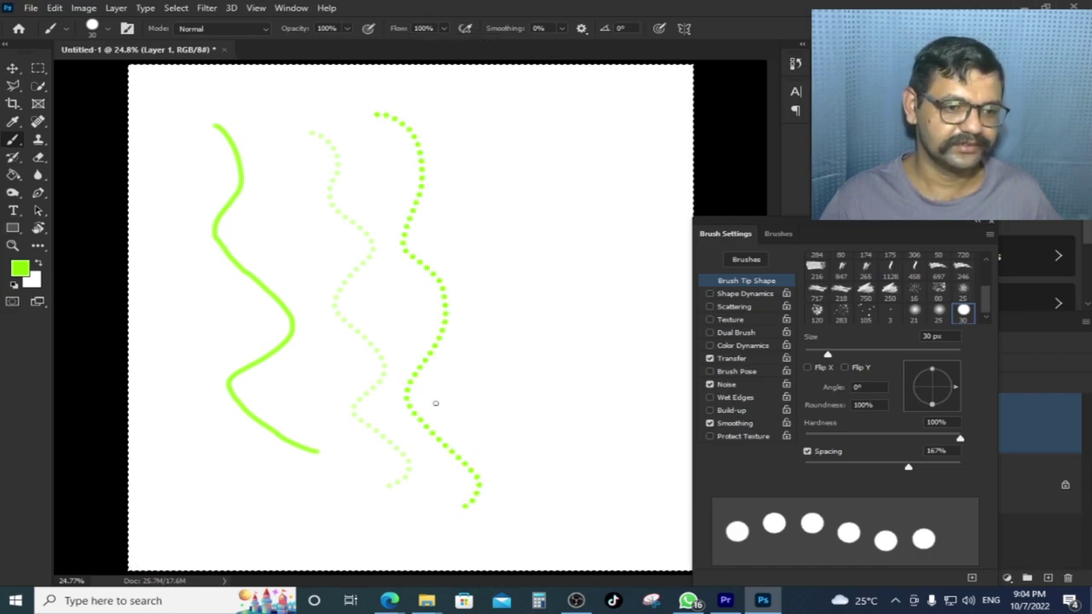
drag(927, 478, 942, 478)
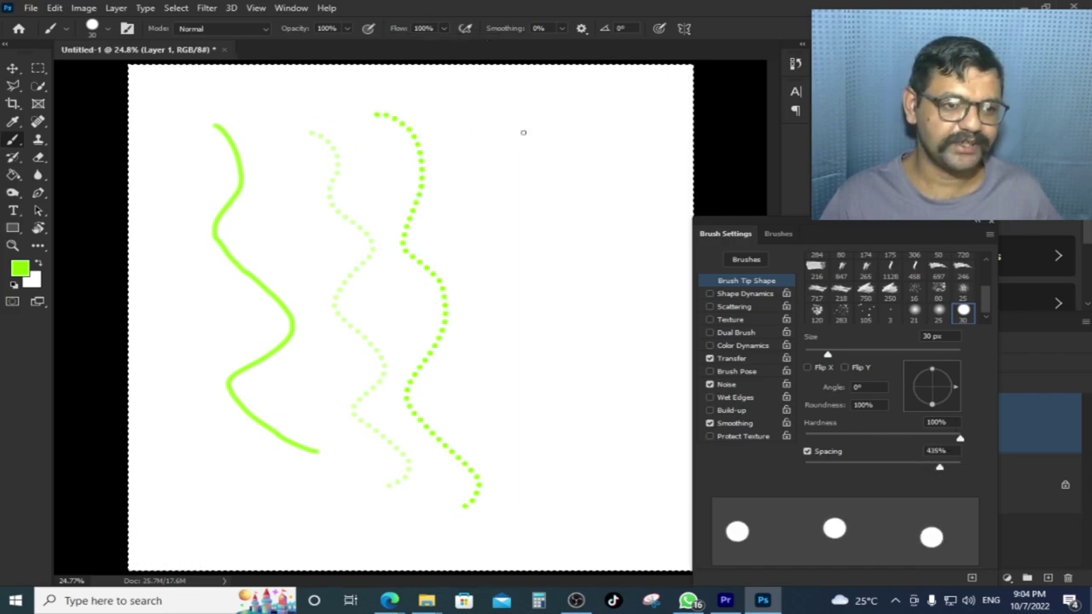
drag(420, 104, 431, 106)
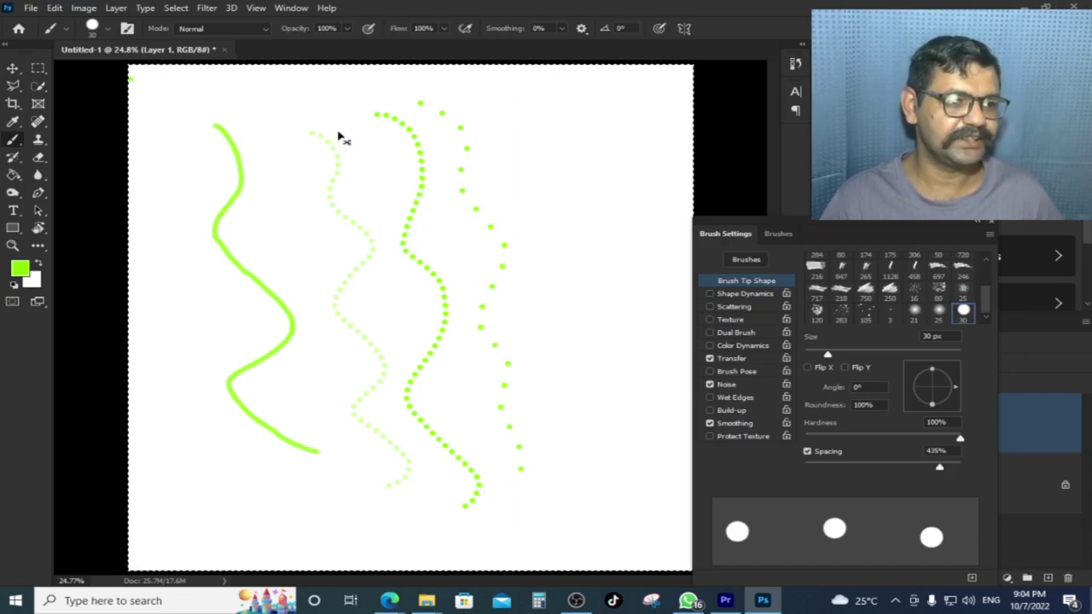
Clear the canvas, Shift-click the four corners for a dotted green border, then paint a dotted zigzag inside
key(Delete)
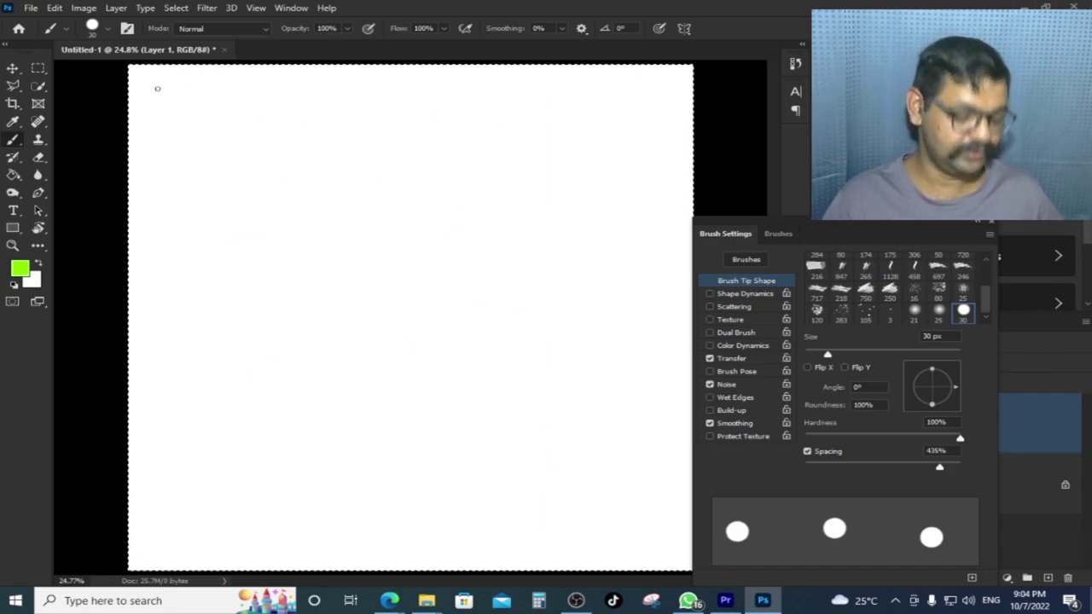
key(ctrl+d)
click(156, 96)
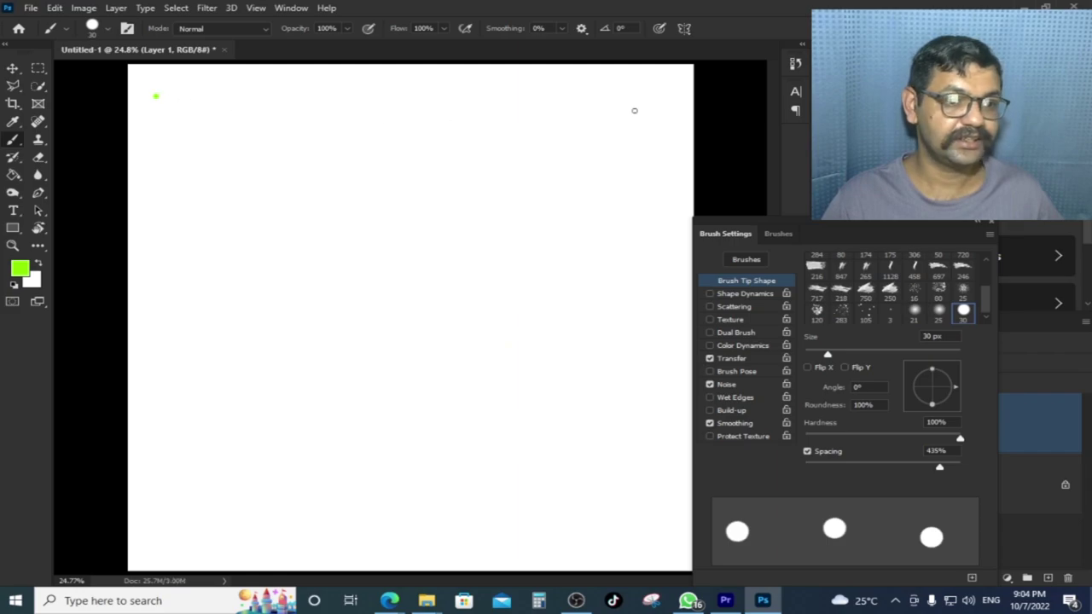
shift+click(664, 101)
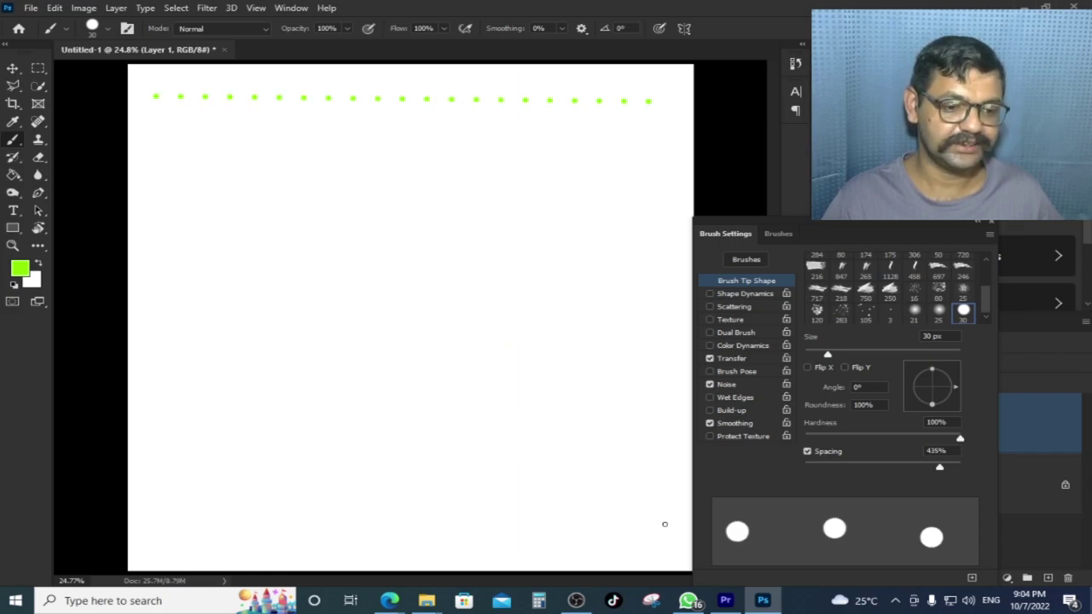
shift+click(669, 556)
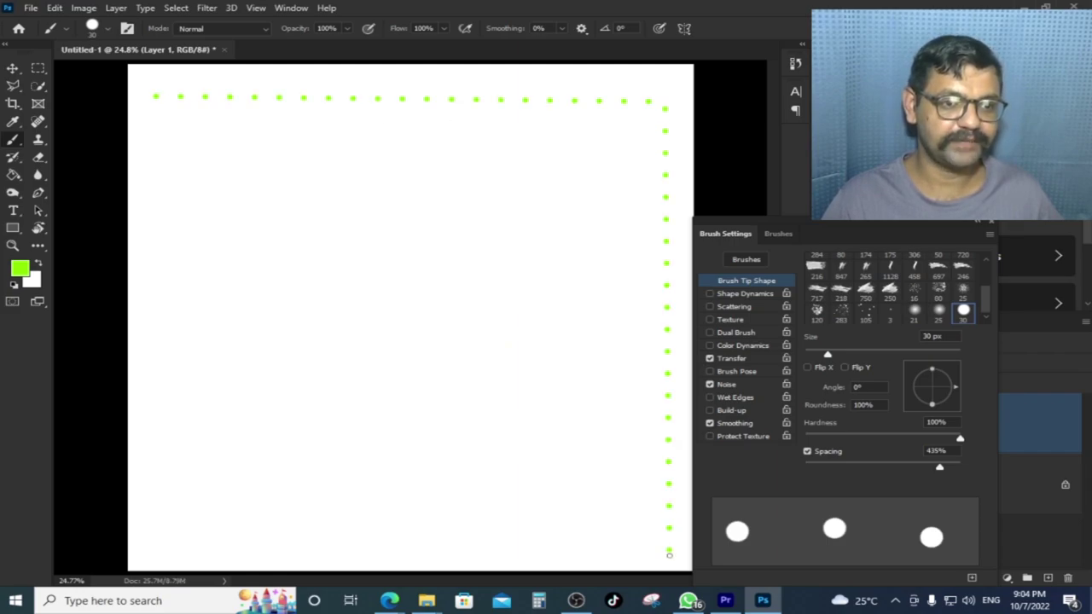
shift+click(158, 558)
shift+click(156, 97)
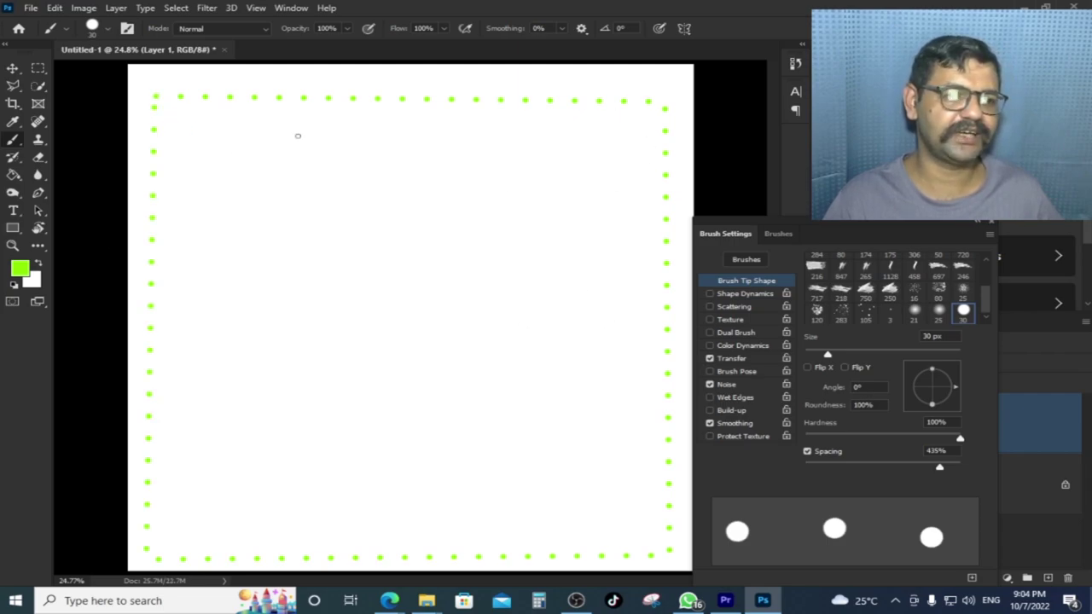
drag(223, 127, 510, 120)
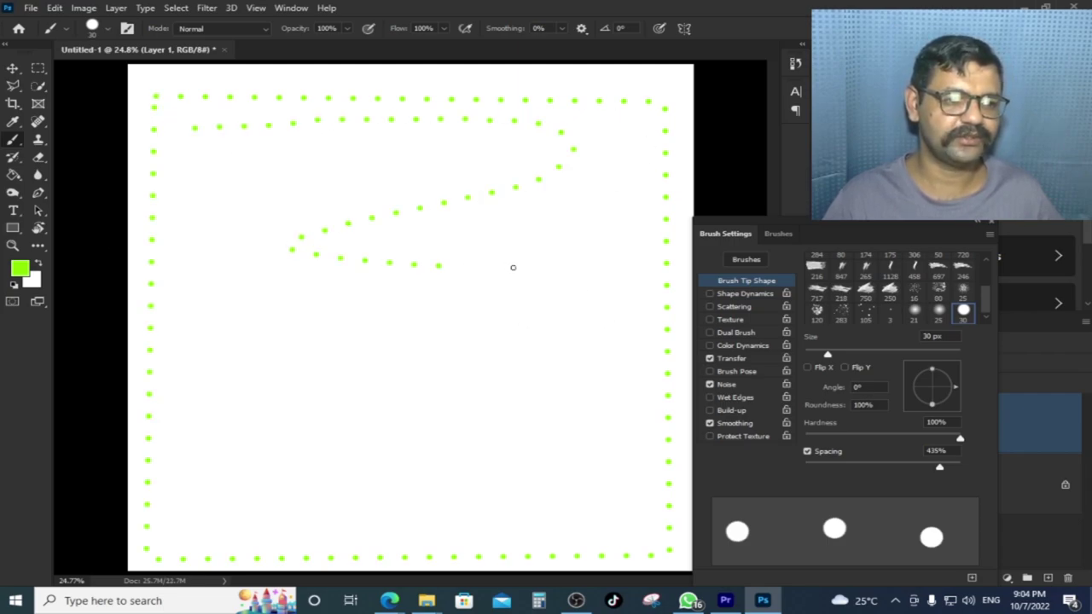
mouse_move(512, 267)
mouse_down()
mouse_move(264, 378)
mouse_move(189, 463)
mouse_up()
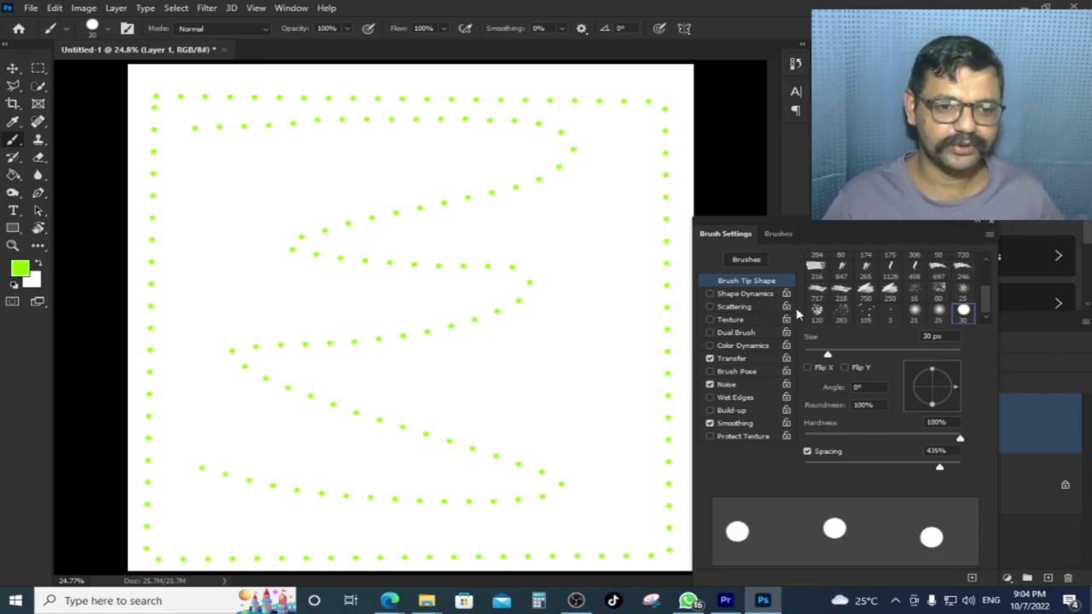
Clear the canvas and, with the 123 px round brush, paint a straight vertical line and an S-curve
scroll(981, 290, up, 3)
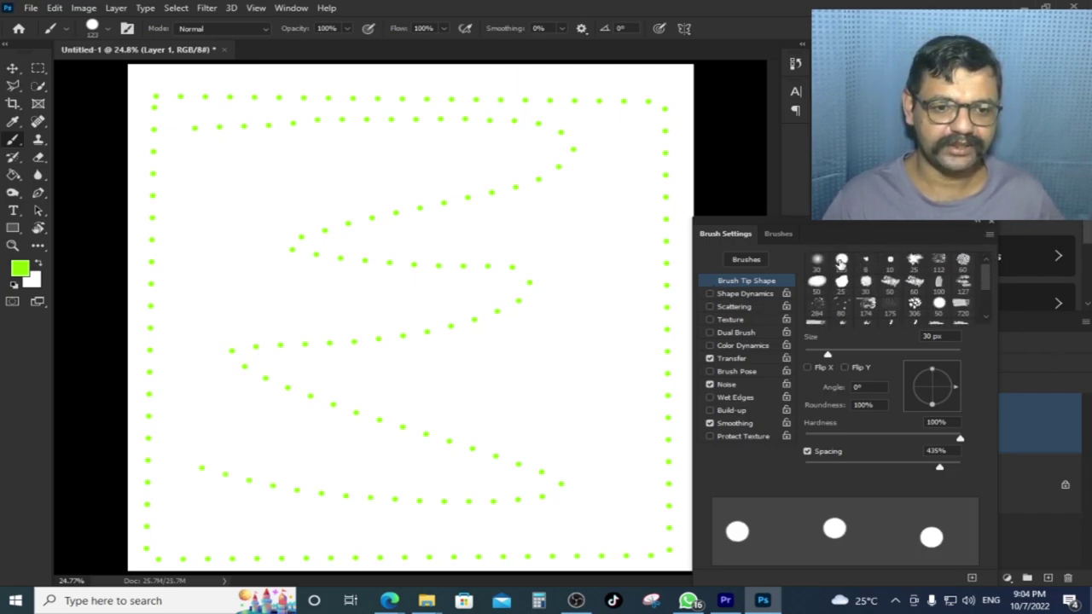
click(841, 261)
key(ctrl+a)
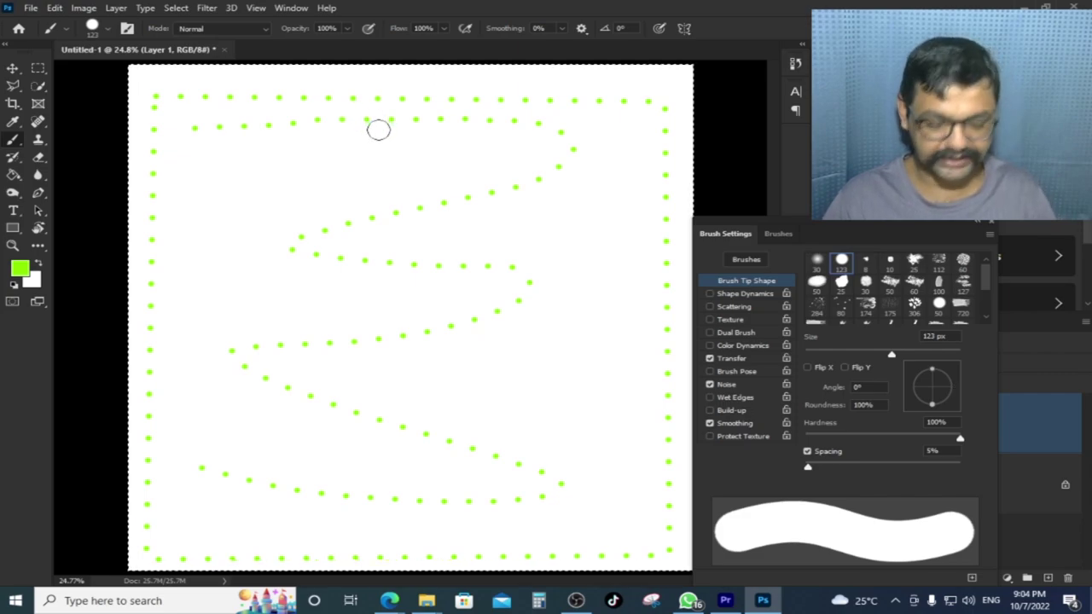
key(Delete)
click(283, 97)
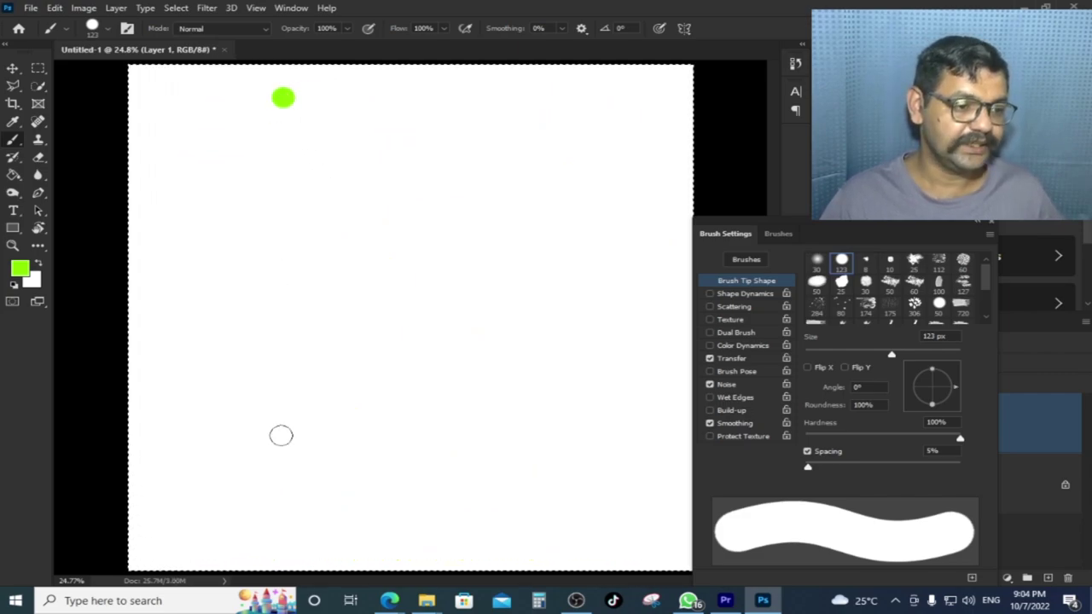
shift+click(282, 489)
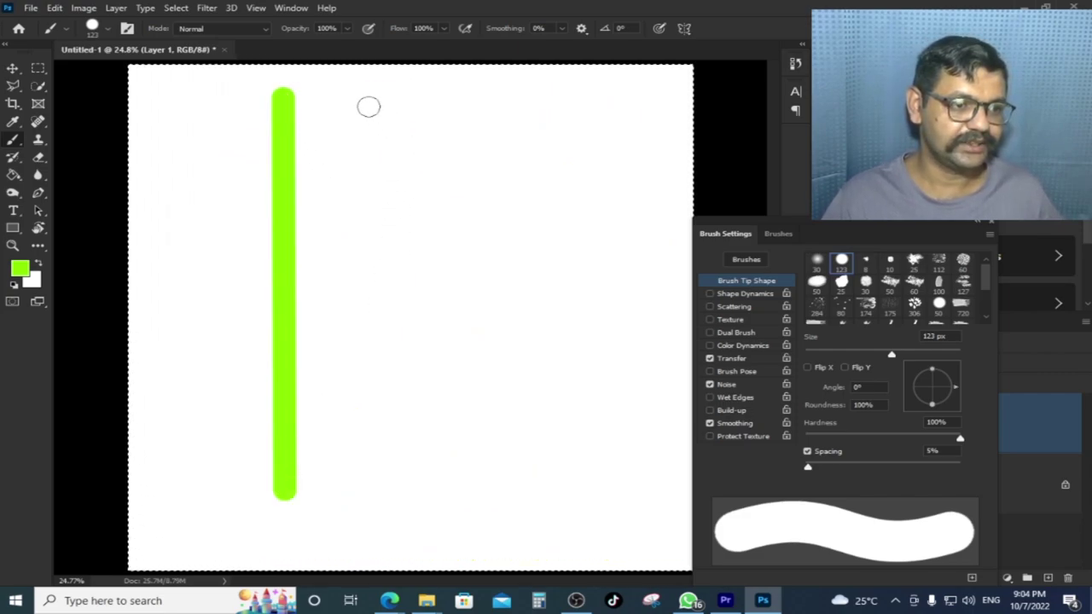
mouse_move(368, 107)
mouse_down()
mouse_move(383, 173)
mouse_move(487, 370)
mouse_move(522, 518)
mouse_up()
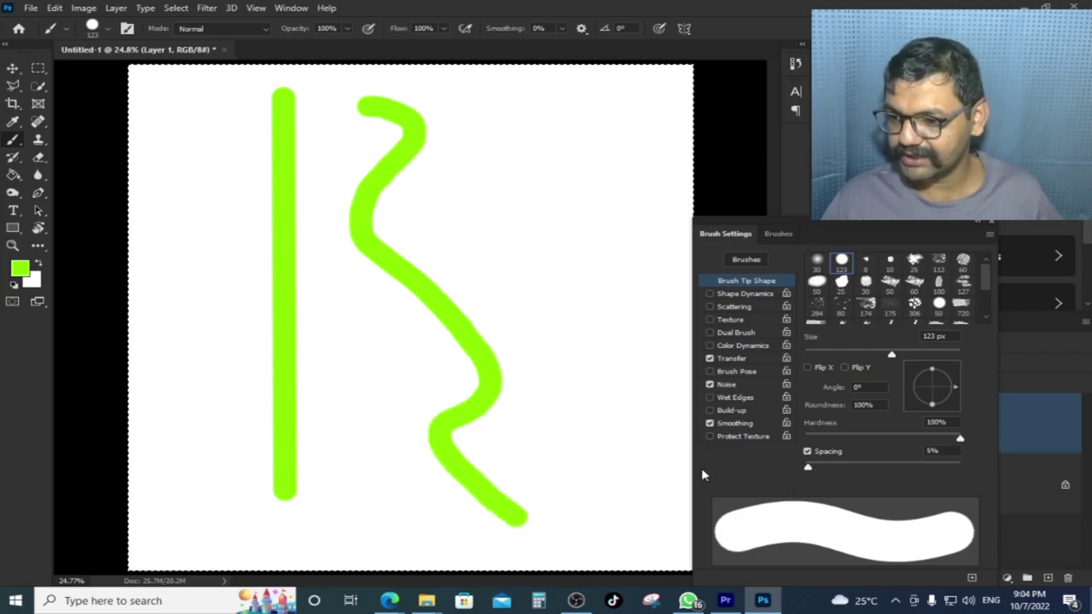
click(38, 158)
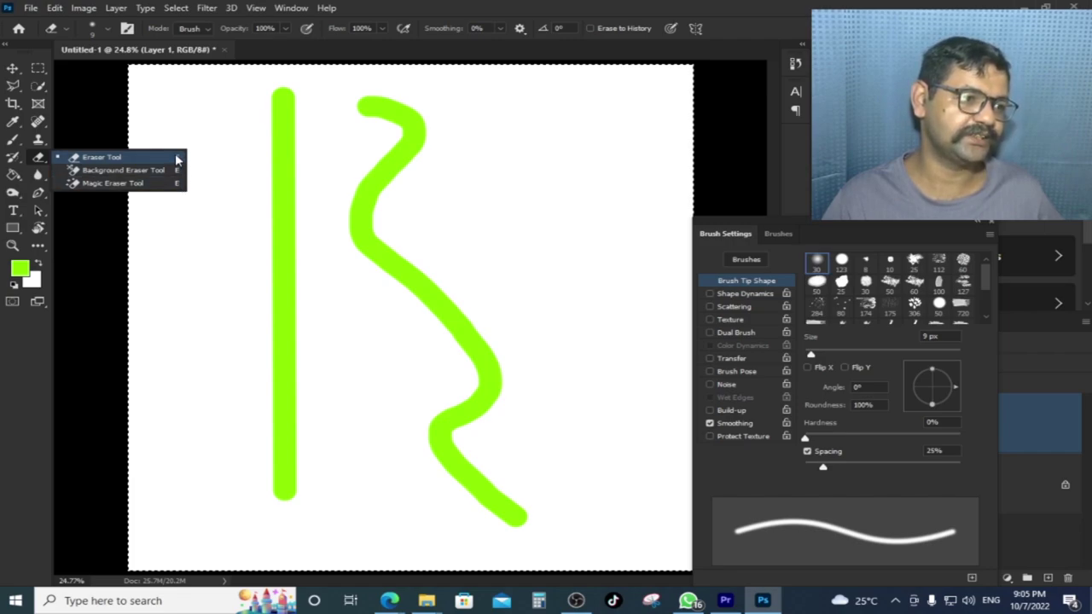
Set the standard Eraser to 38% hardness and erase two gaps across the vertical green stroke
click(177, 160)
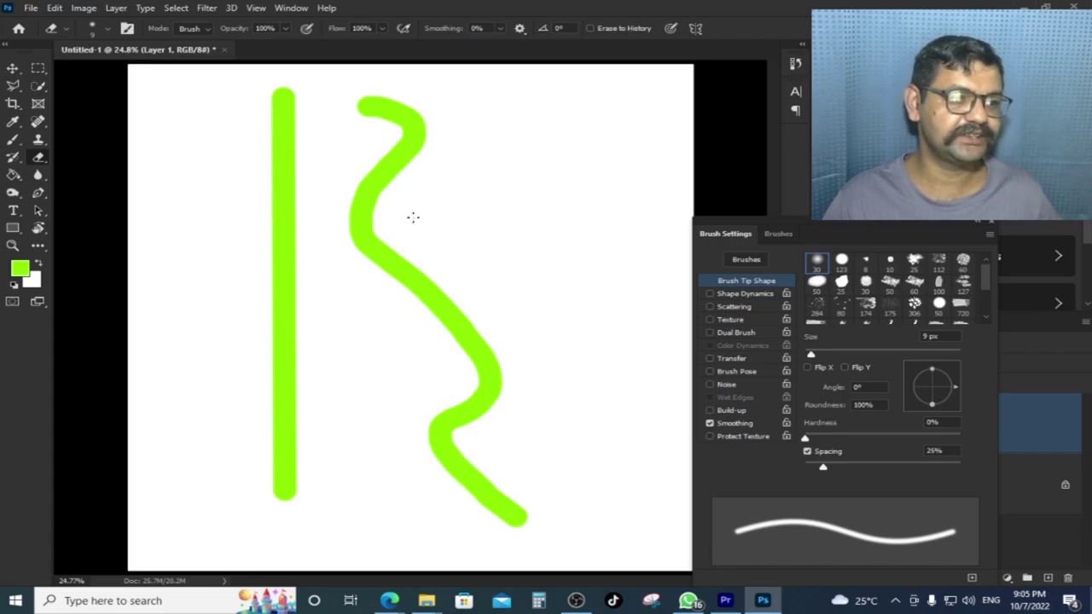
right_click(322, 159)
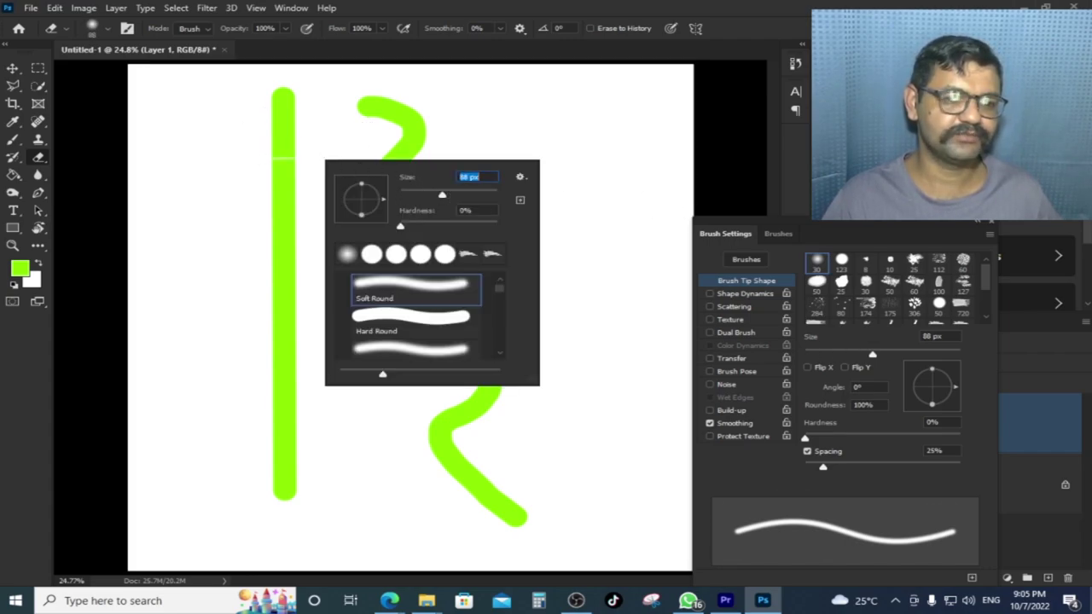
click(990, 225)
click(990, 225)
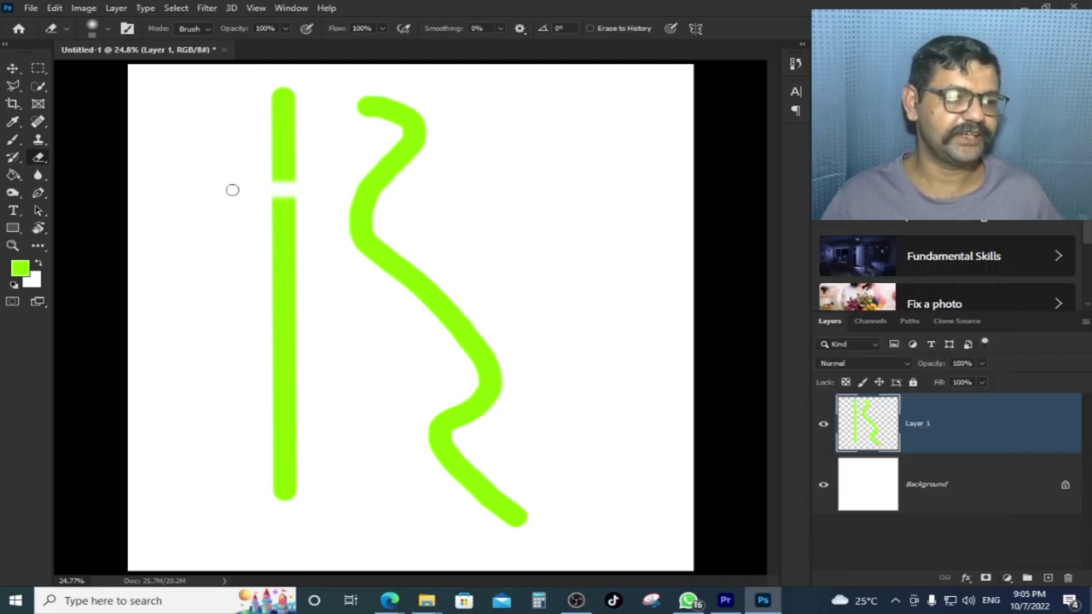
right_click(293, 191)
drag(394, 261, 418, 262)
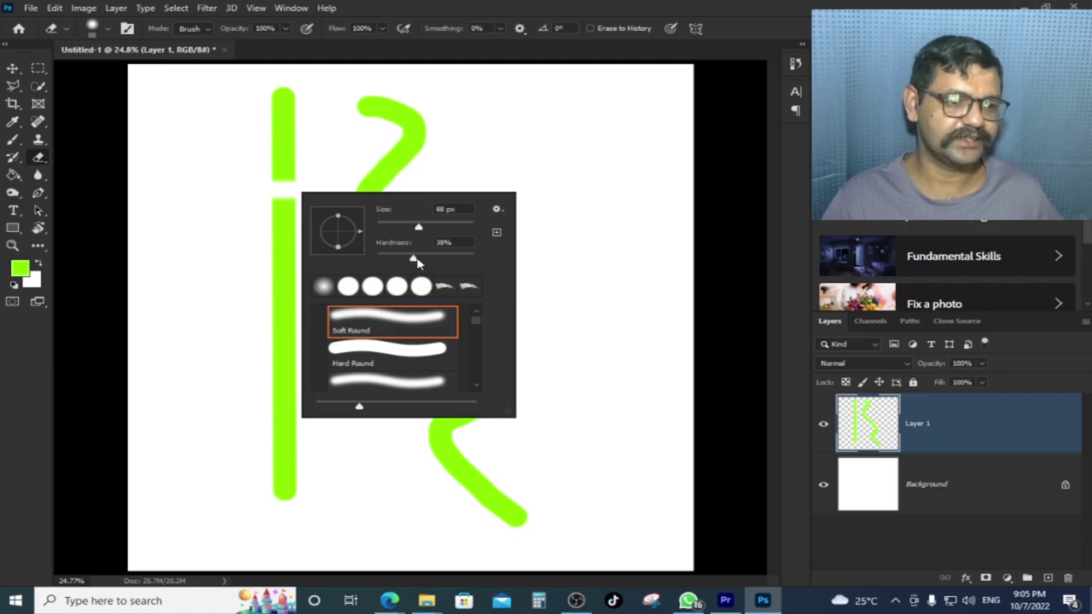
key(Return)
click(284, 290)
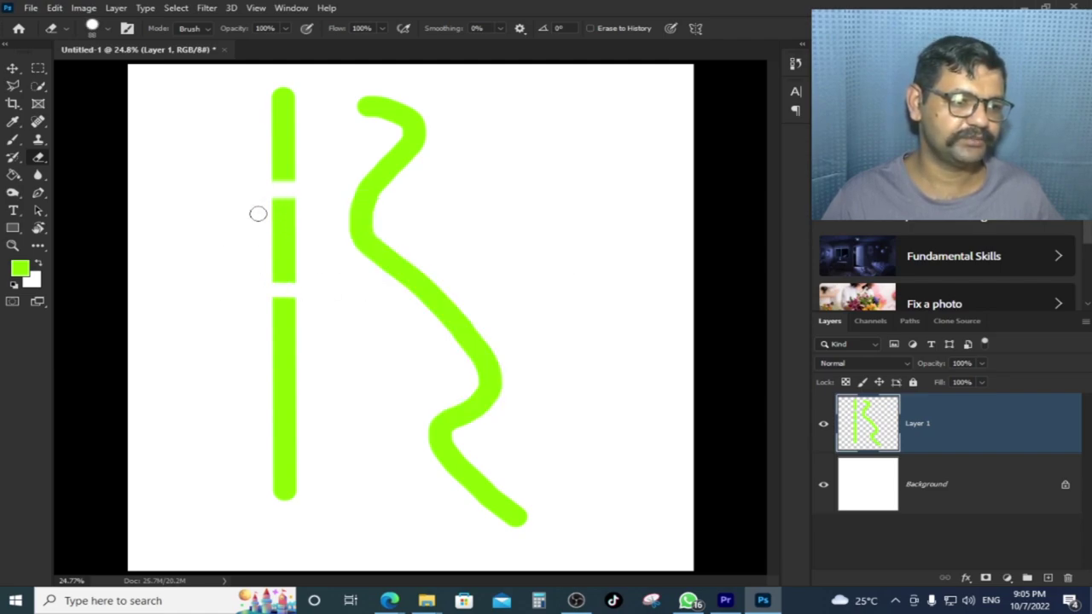
mouse_move(258, 213)
mouse_down()
mouse_move(327, 214)
mouse_move(460, 428)
mouse_up()
Erase soft-edged bands across the vertical green bar with a 0% hardness Soft Round eraser
scroll(347, 219, up, 2)
scroll(346, 215, up, 2)
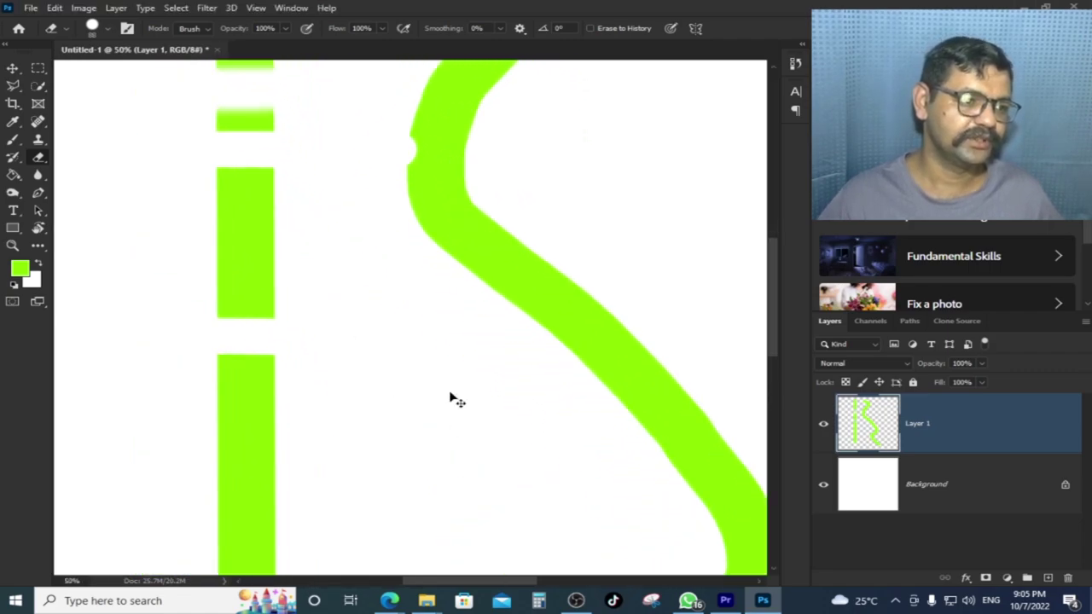
scroll(336, 302, up, 1)
drag(336, 302, 478, 465)
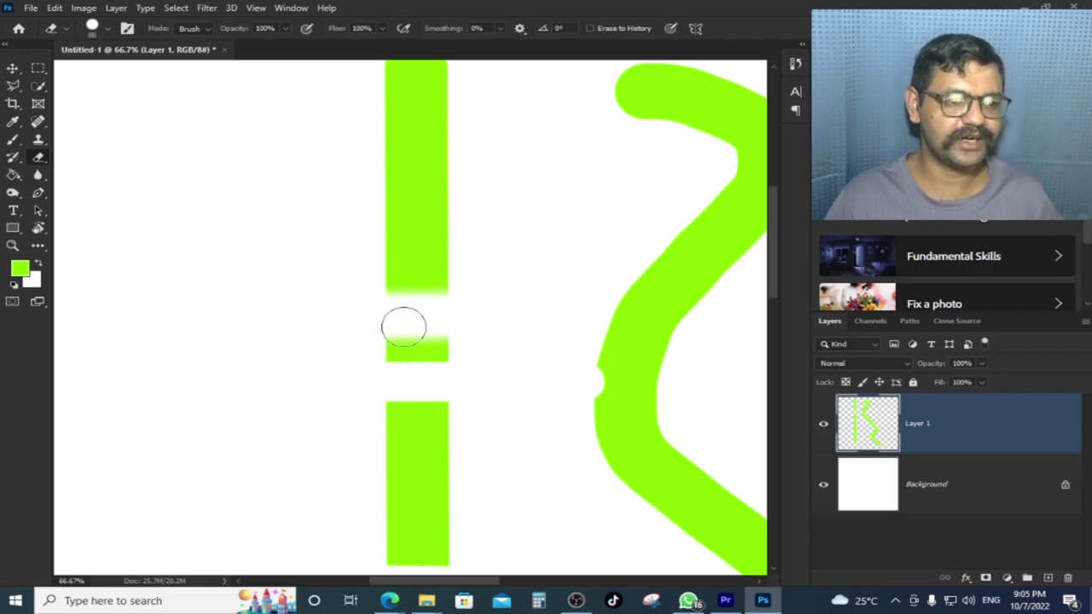
right_click(435, 311)
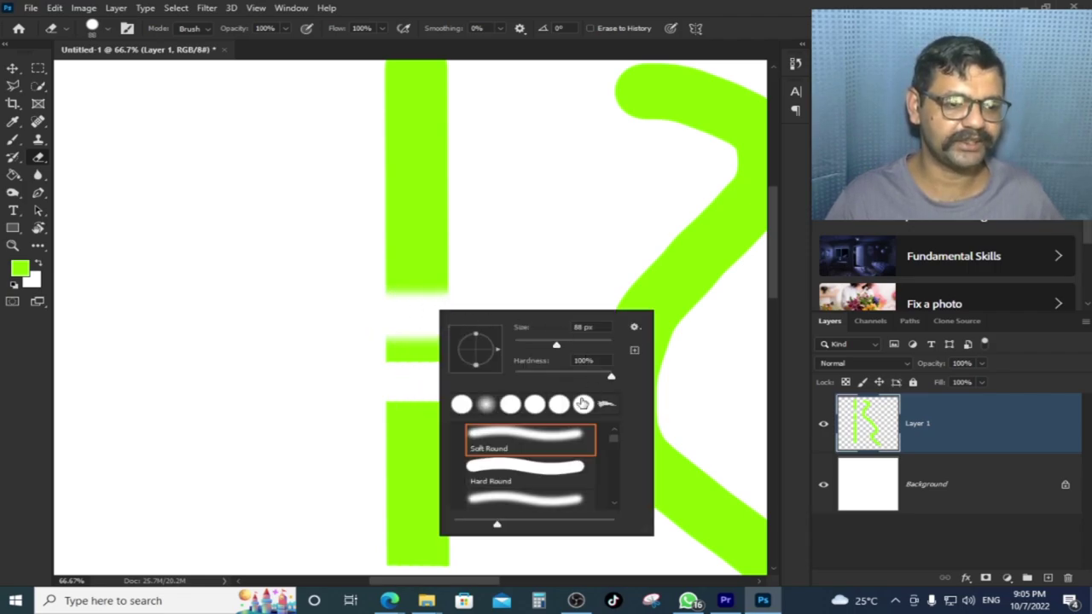
click(337, 222)
drag(336, 221, 463, 222)
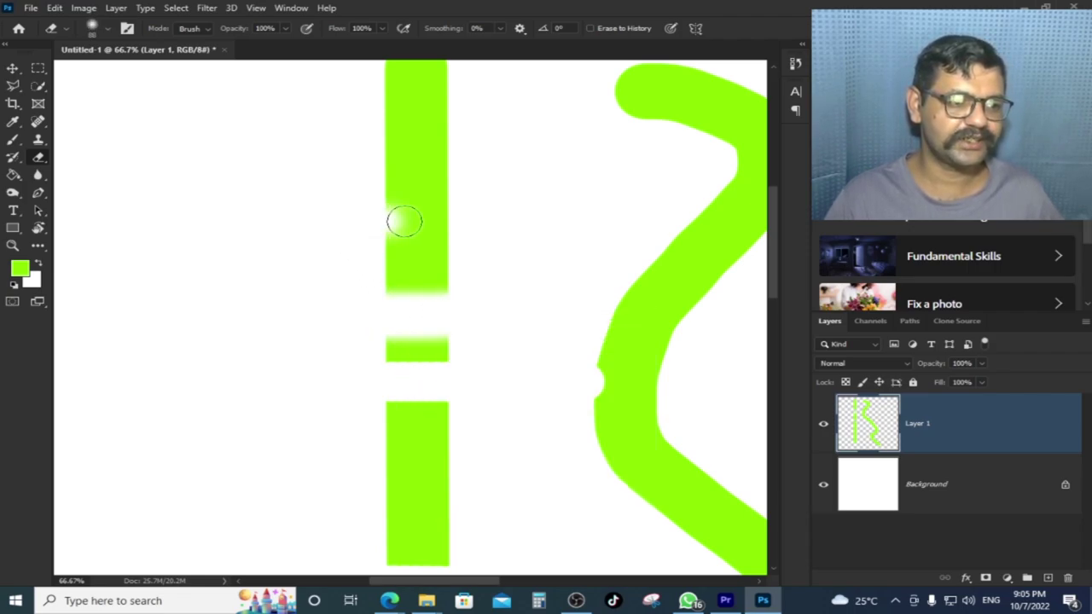
right_click(316, 179)
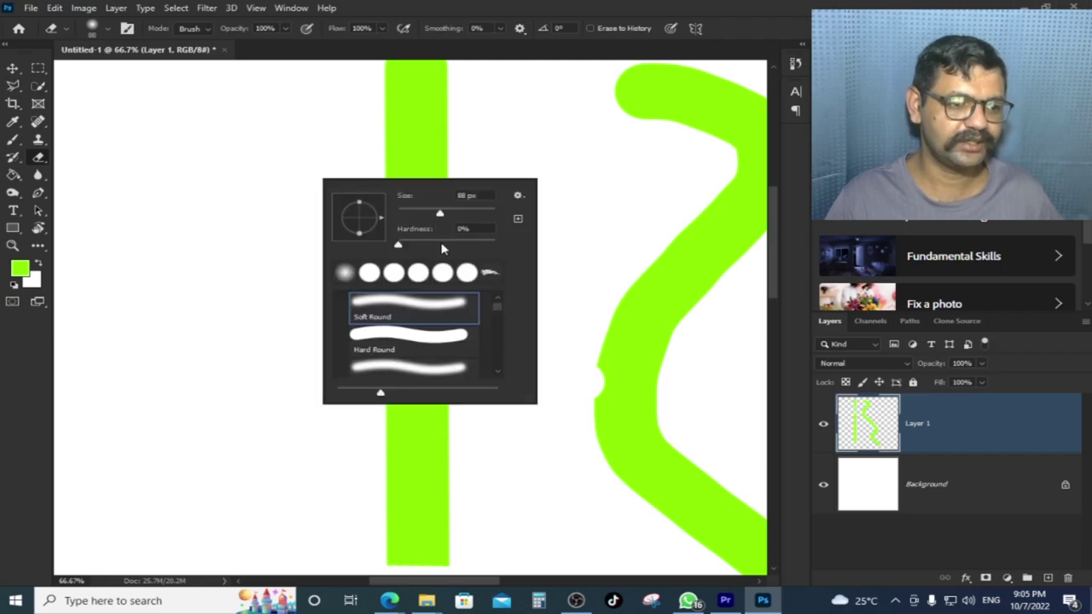
click(401, 309)
click(339, 150)
click(409, 149)
drag(414, 150, 474, 149)
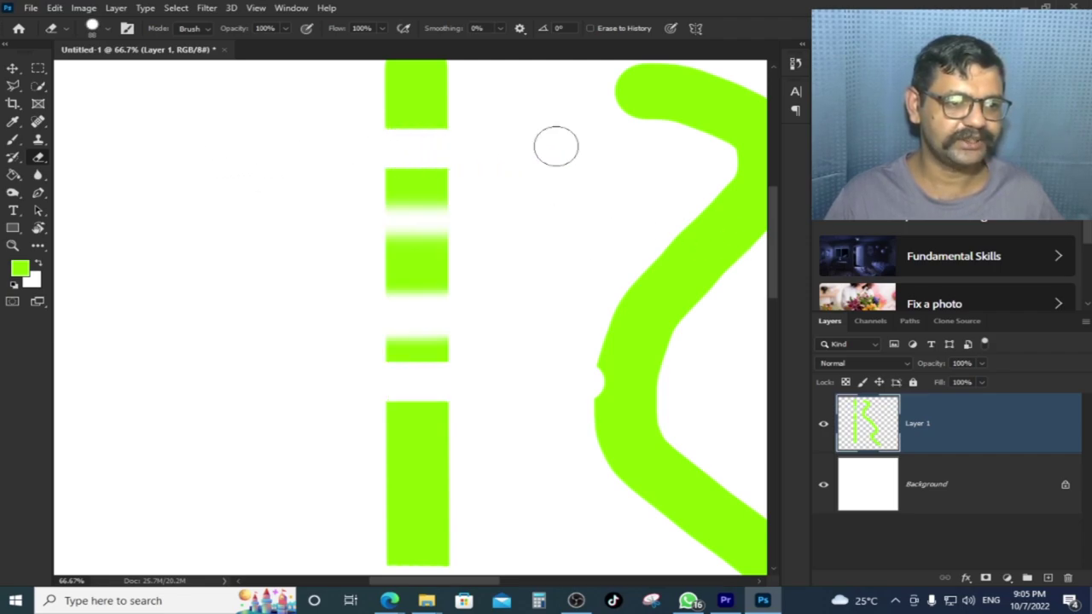
Zoom in to inspect the soft erased band edges, then fit the whole canvas back in view
key(ctrl+plus)
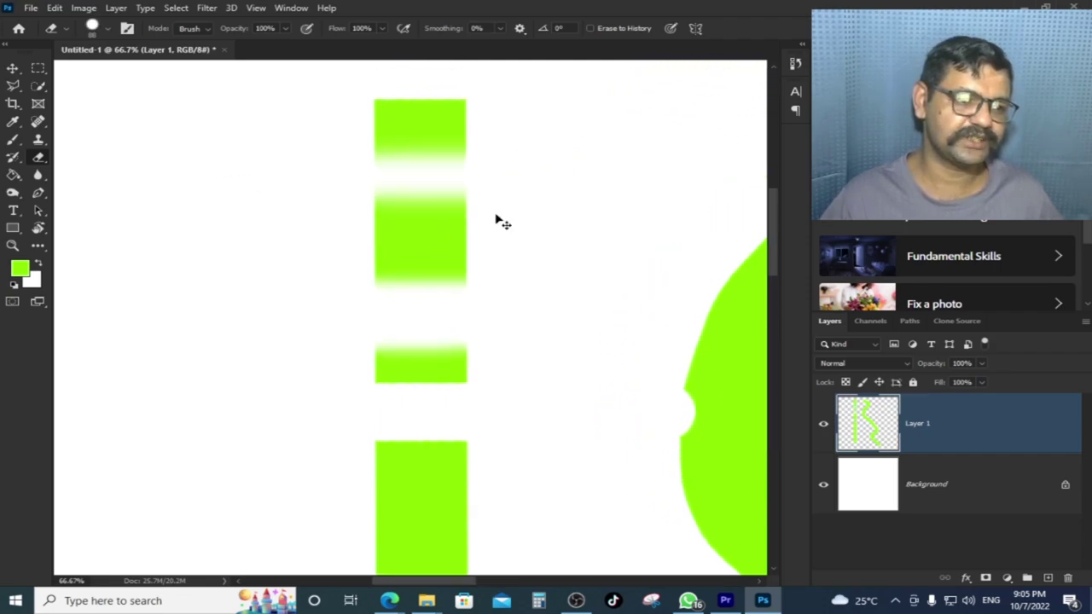
key(ctrl+plus)
drag(499, 214, 471, 418)
scroll(472, 418, up, 2)
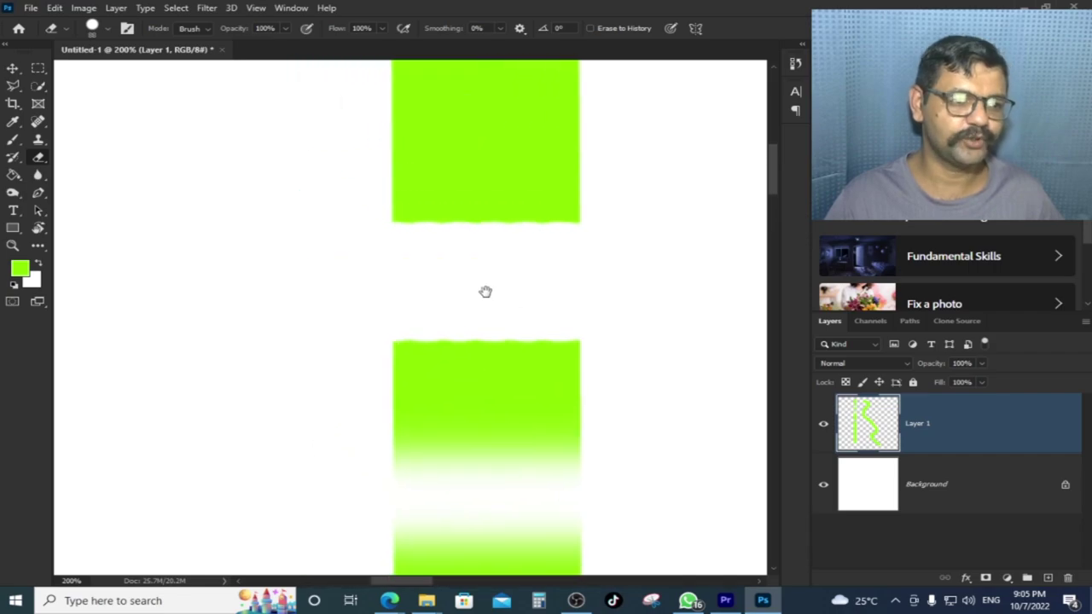
scroll(506, 299, right, 2)
key(ctrl+0)
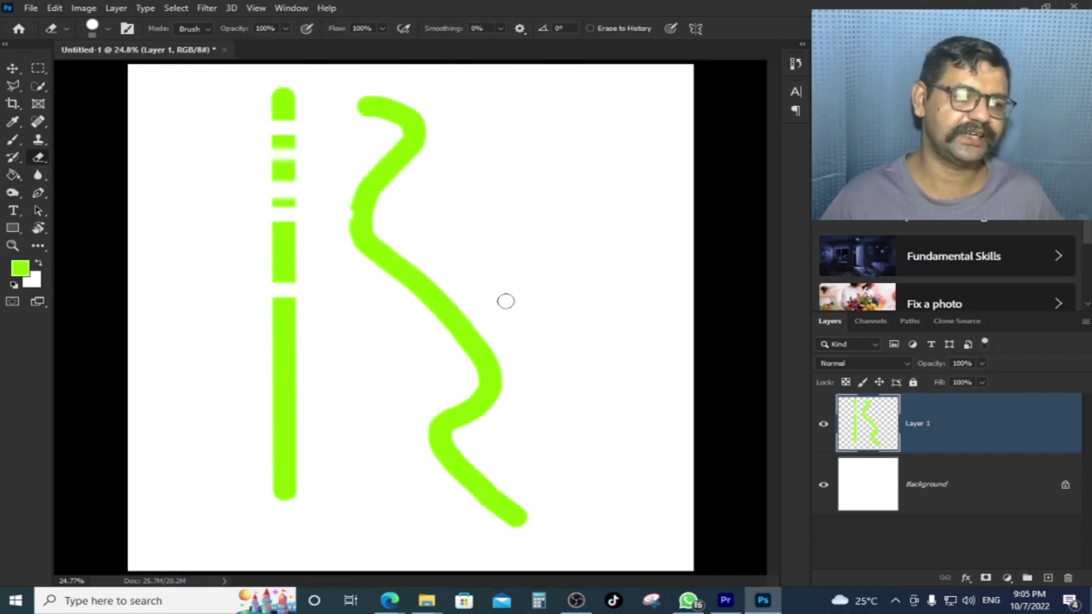
Set eraser spacing to 167% and erase a dotted line of holes along the wavy stroke
right_click(346, 262)
click(126, 29)
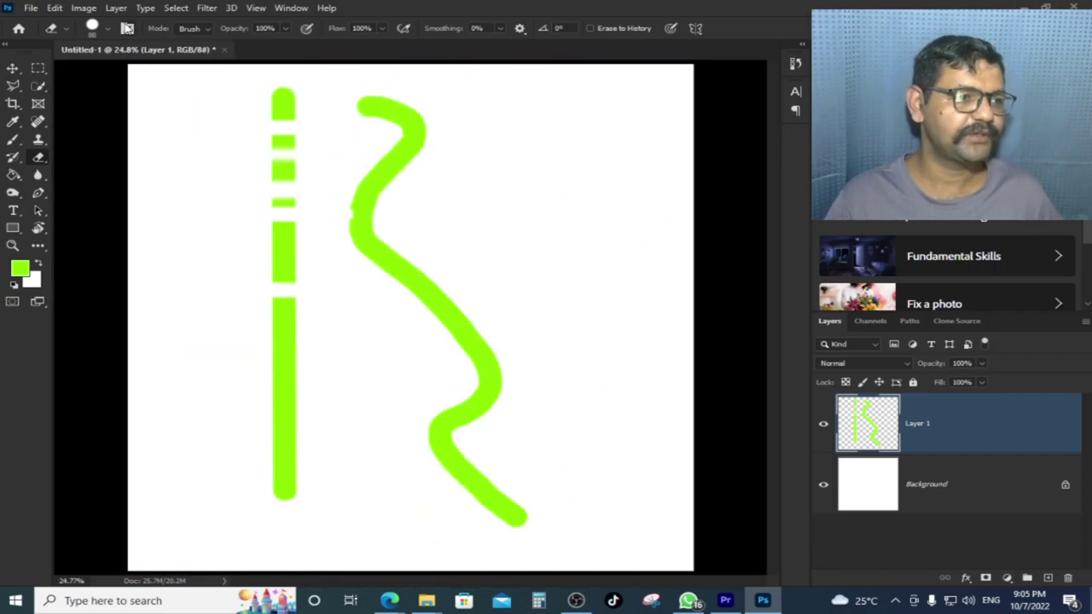
drag(837, 471, 909, 467)
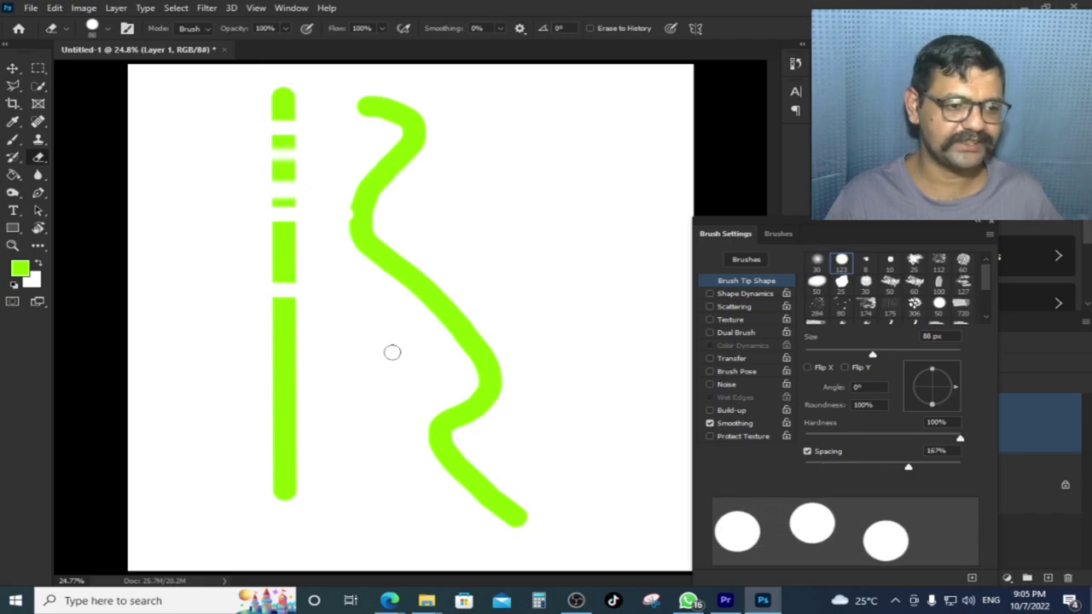
drag(396, 256, 463, 338)
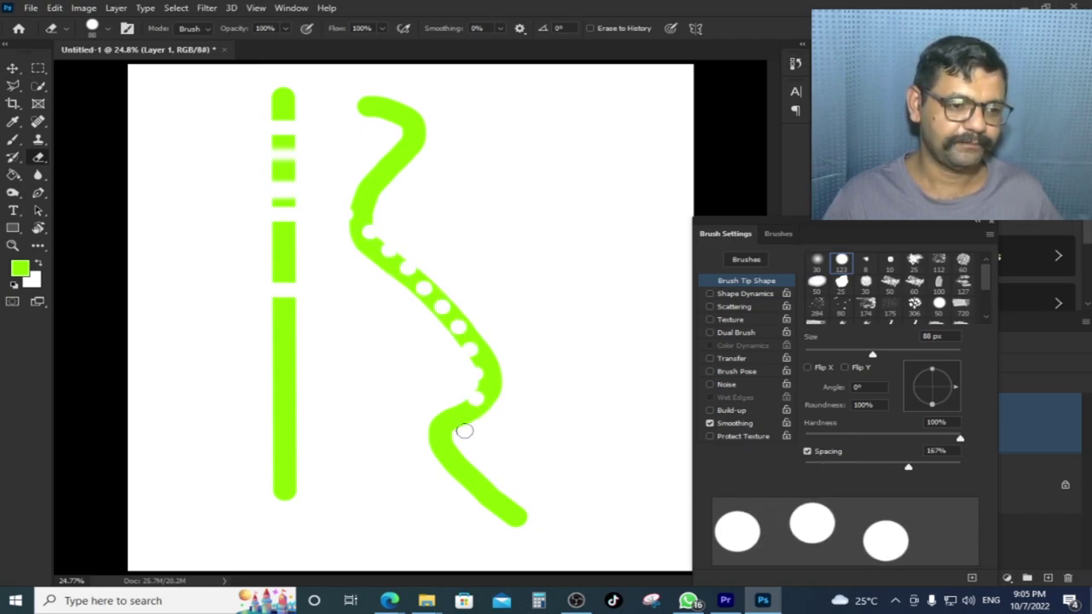
Undo the test holes, shrink the eraser to 60 px and punch a hole at the curve's top
drag(463, 431, 519, 518)
key(ctrl+z)
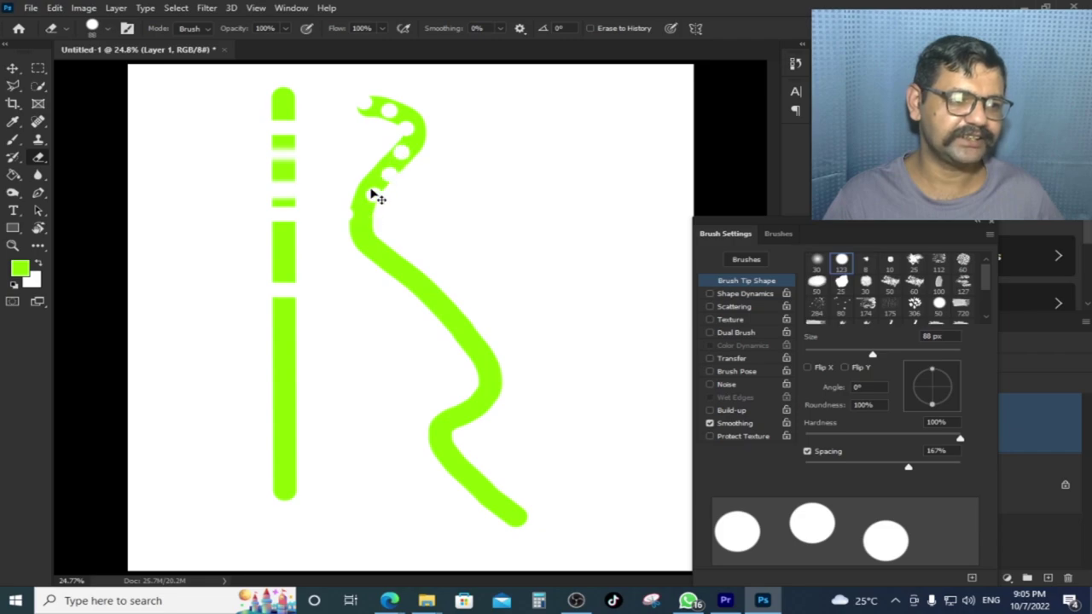
key(ctrl+z)
key(bracketleft)
key(bracketleft)
key(bracketleft)
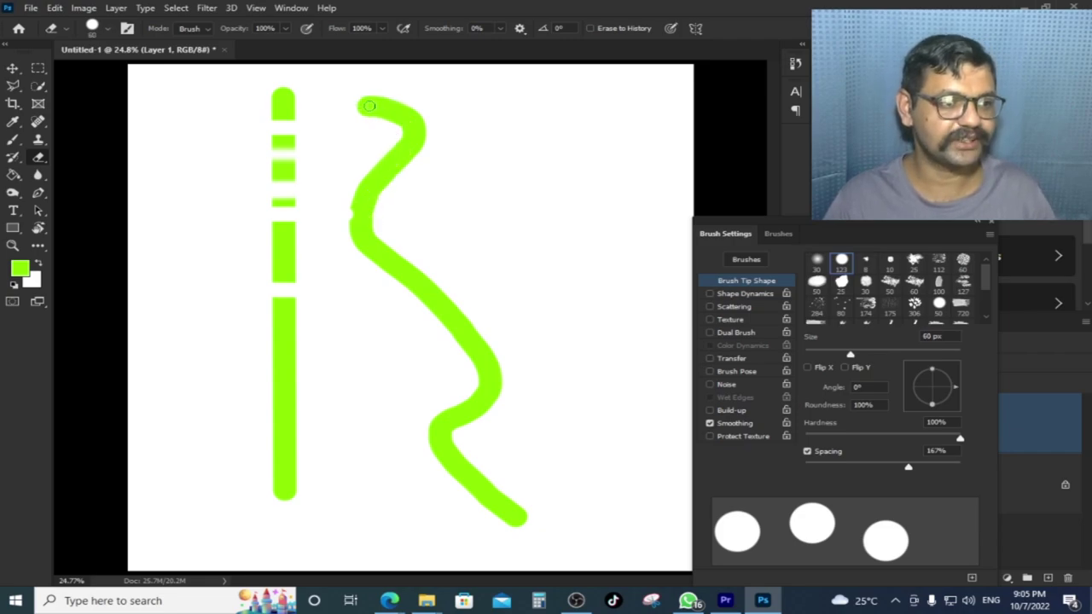
click(370, 105)
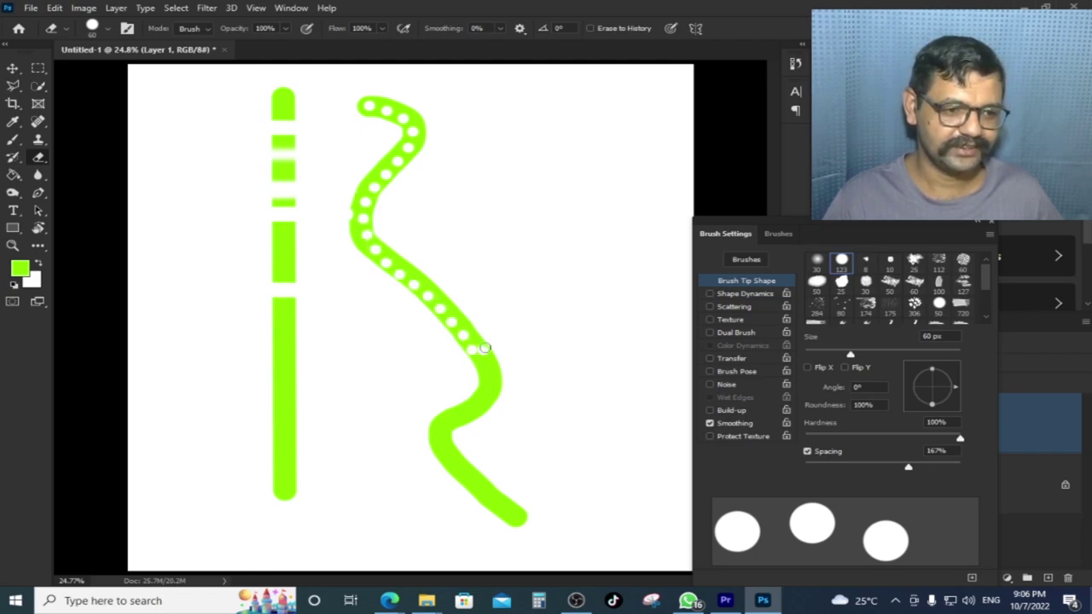
Redo dotted holes along the lower curve, then raise spacing to 194% and perforate the vertical bar
key(ctrl+z)
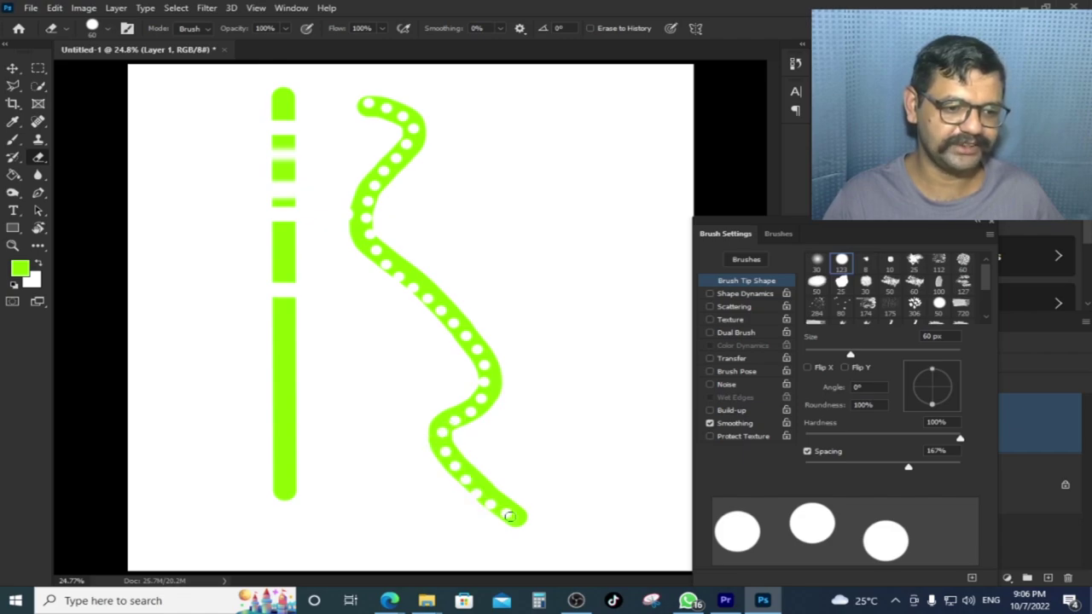
key(ctrl+z)
drag(495, 499, 461, 471)
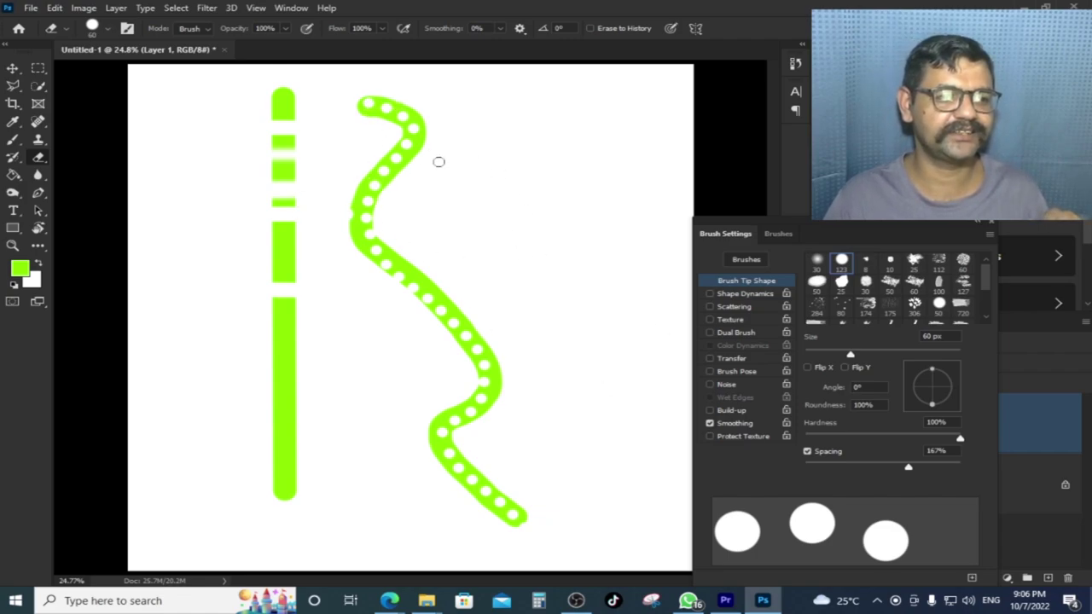
drag(908, 468, 918, 468)
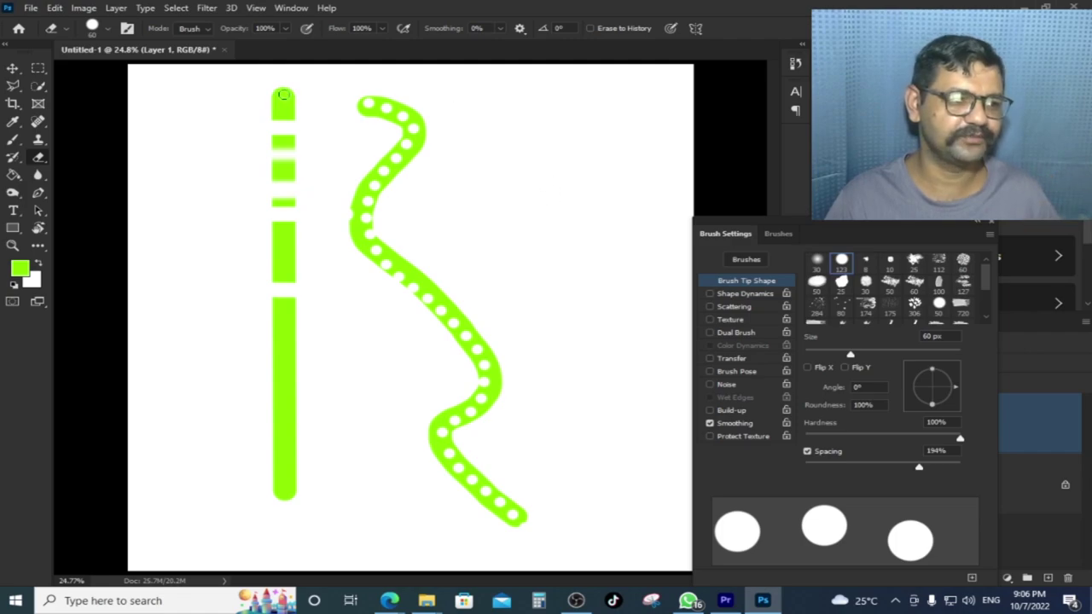
shift+click(282, 486)
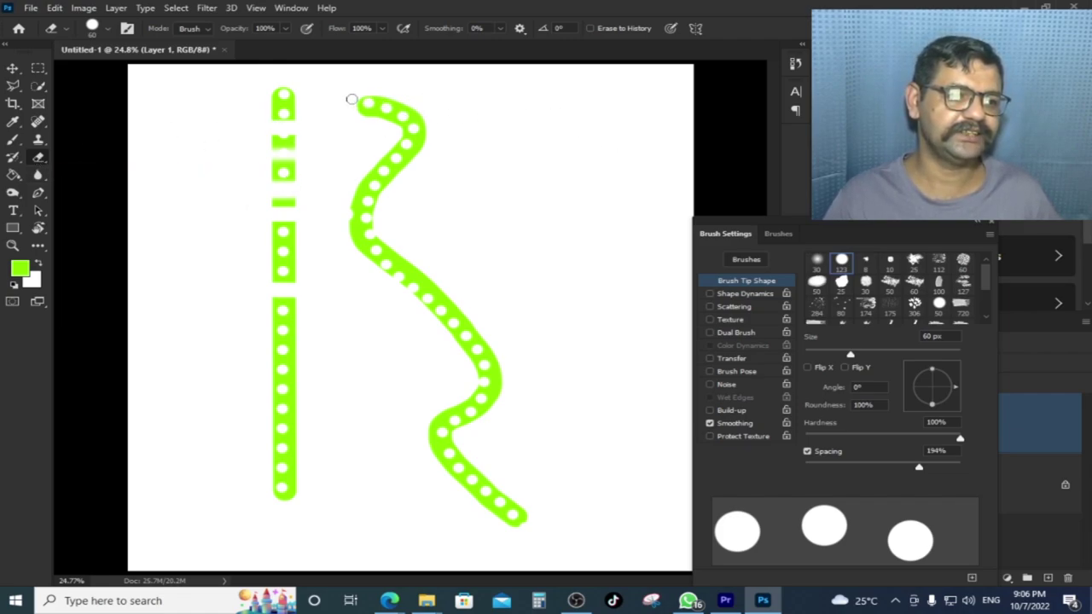
Paint a straight vertical green line near the right edge and a thick wavy green stroke beside it
click(13, 139)
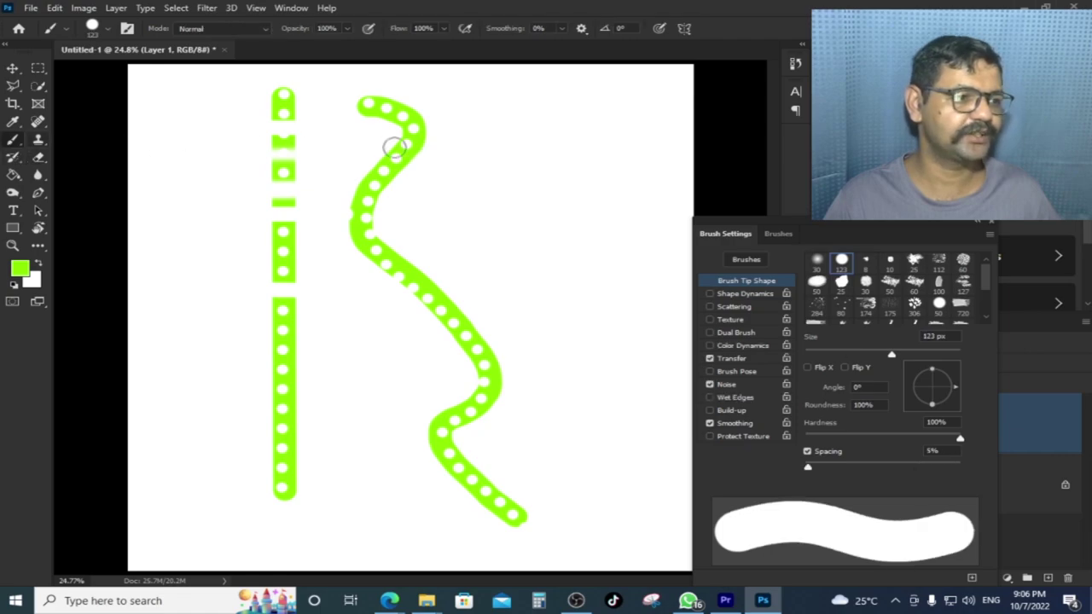
click(617, 102)
shift+click(617, 524)
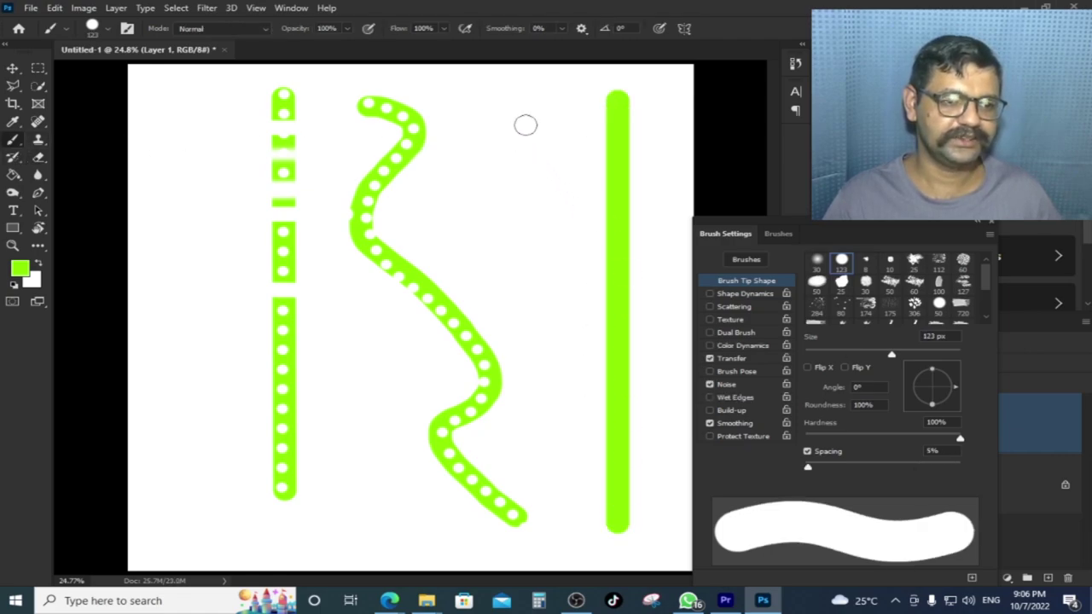
drag(475, 111, 555, 494)
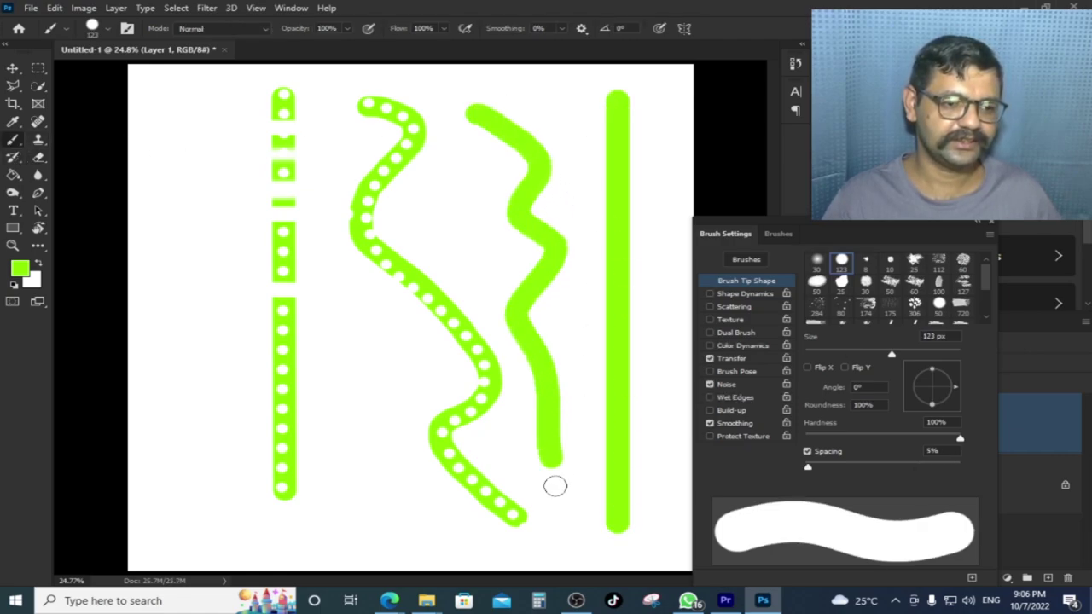
click(37, 124)
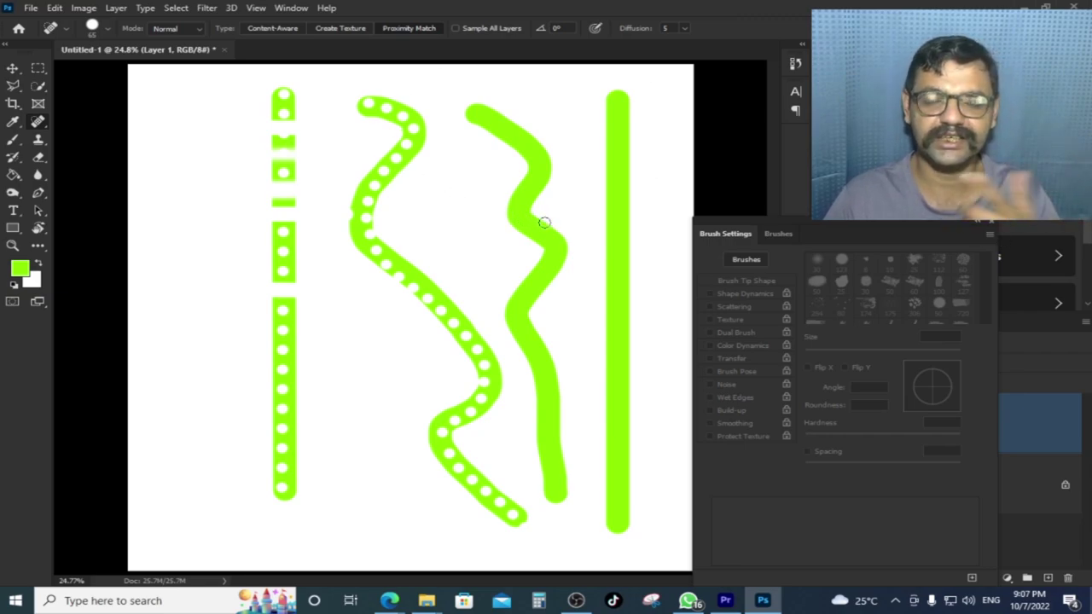
Try a dotted erase and a solid 123 px strip erase on the right stroke, undoing both
click(39, 158)
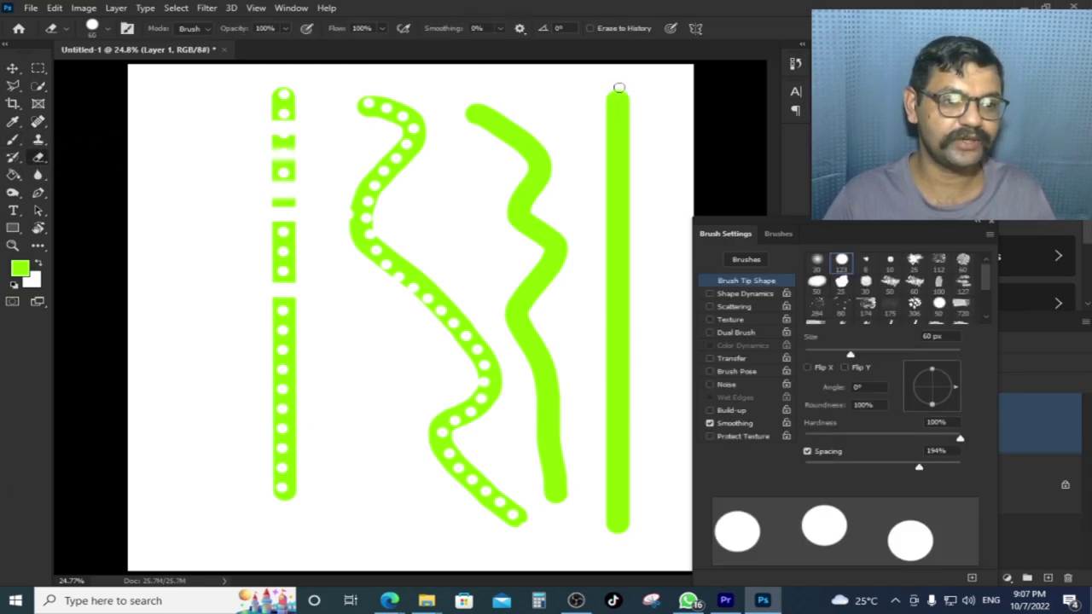
shift+click(618, 553)
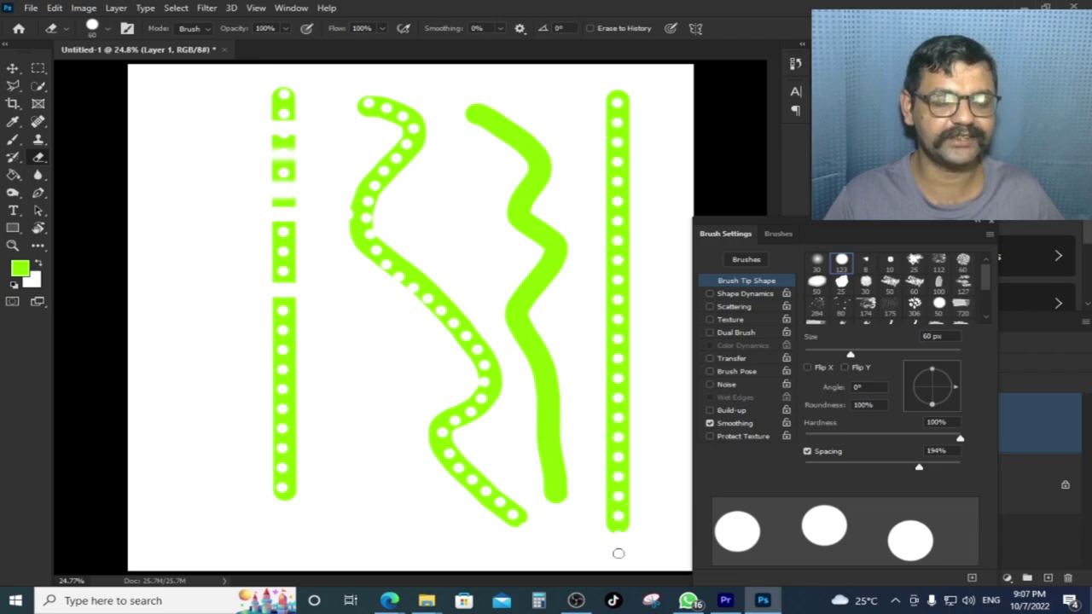
click(852, 261)
key(ctrl+z)
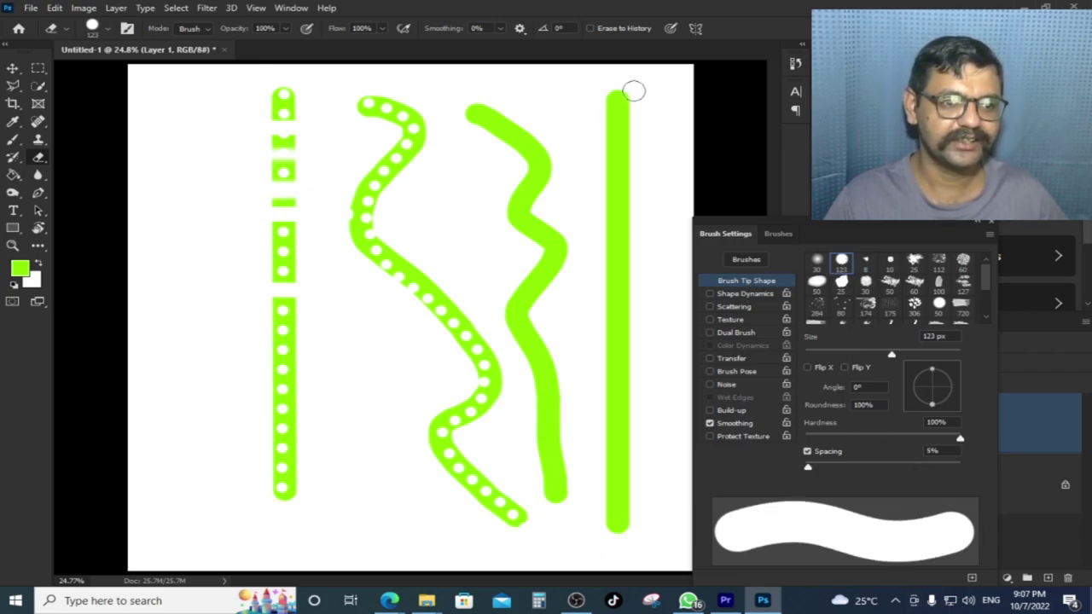
shift+click(620, 558)
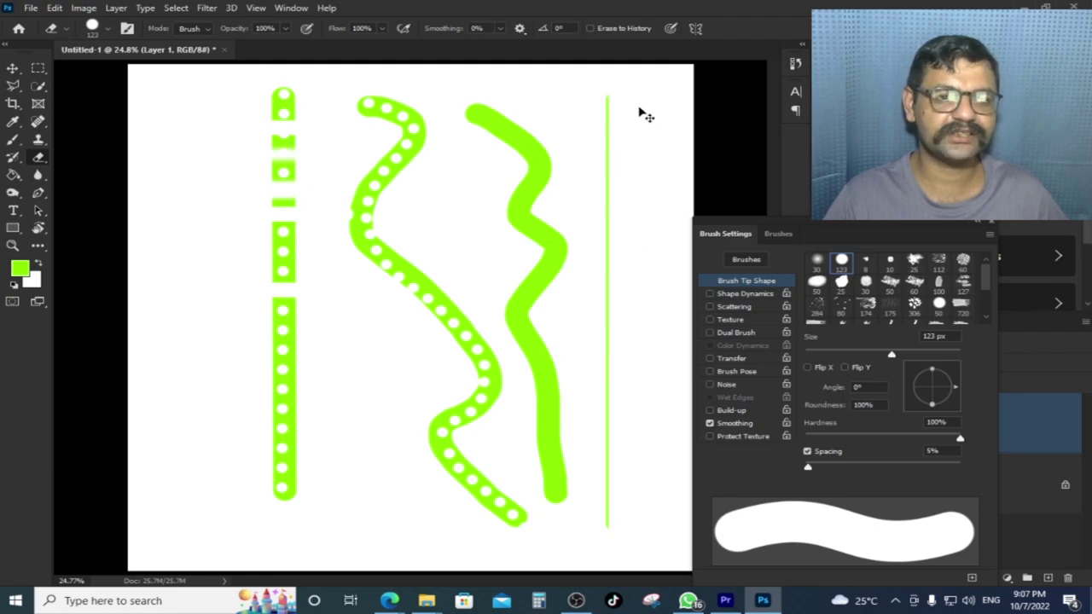
key(ctrl+z)
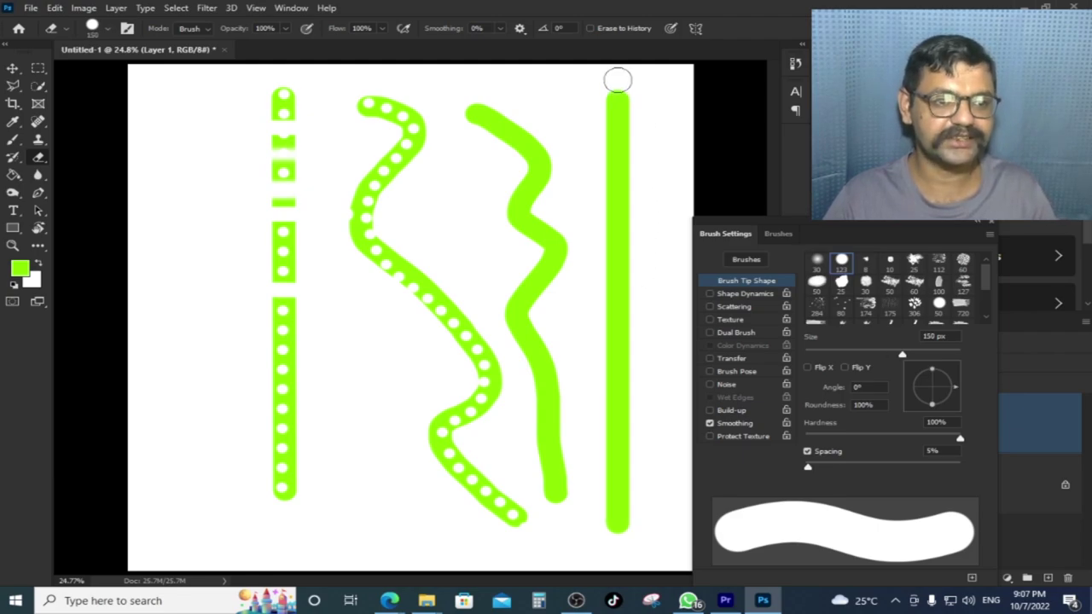
Erase the right stroke with a 300 px eraser, undo it, and try flattening its rounded top
key(bracketright)
key(bracketright)
key(bracketright)
key(bracketright)
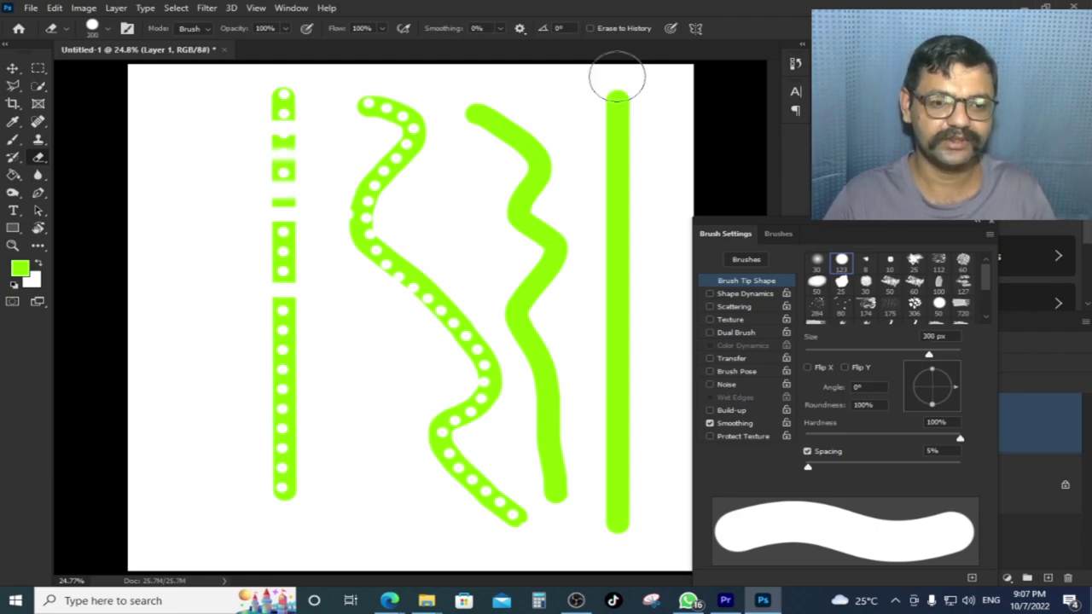
key(bracketright)
key(bracketleft)
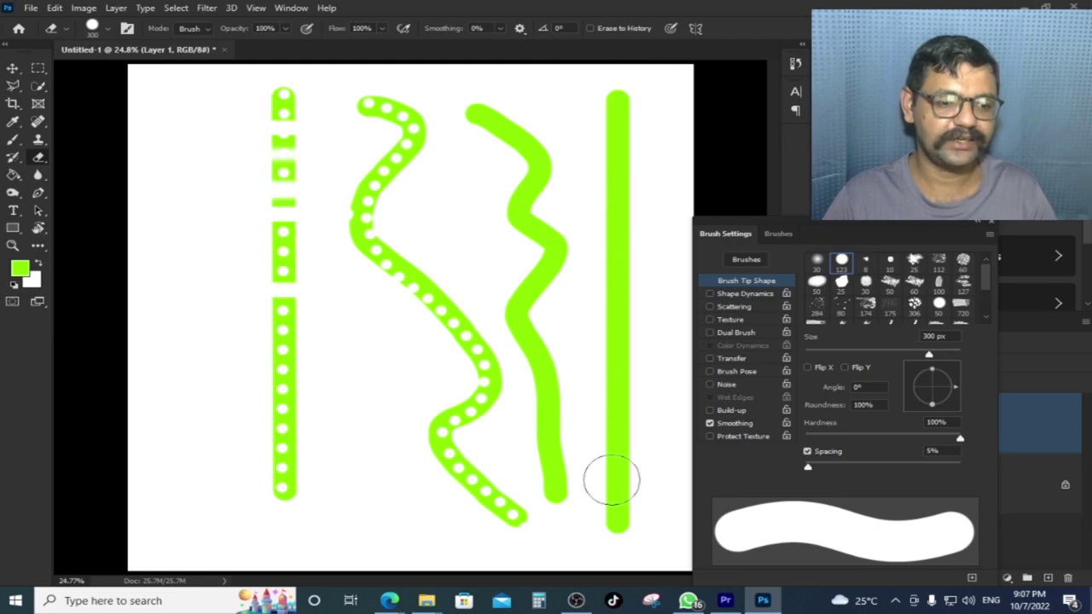
drag(614, 85, 614, 331)
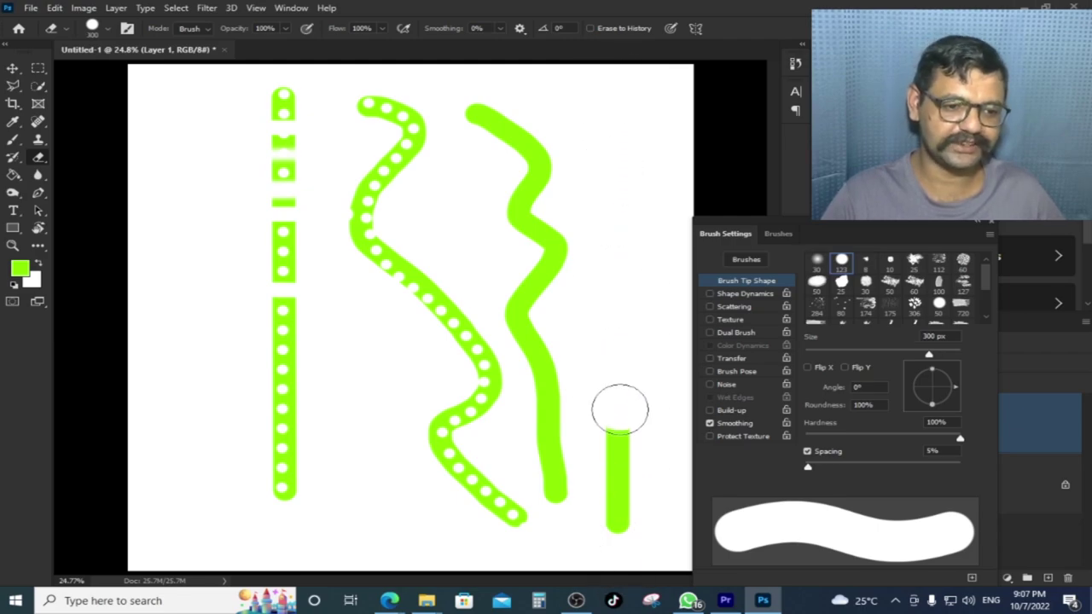
drag(614, 331, 622, 555)
key(ctrl+z)
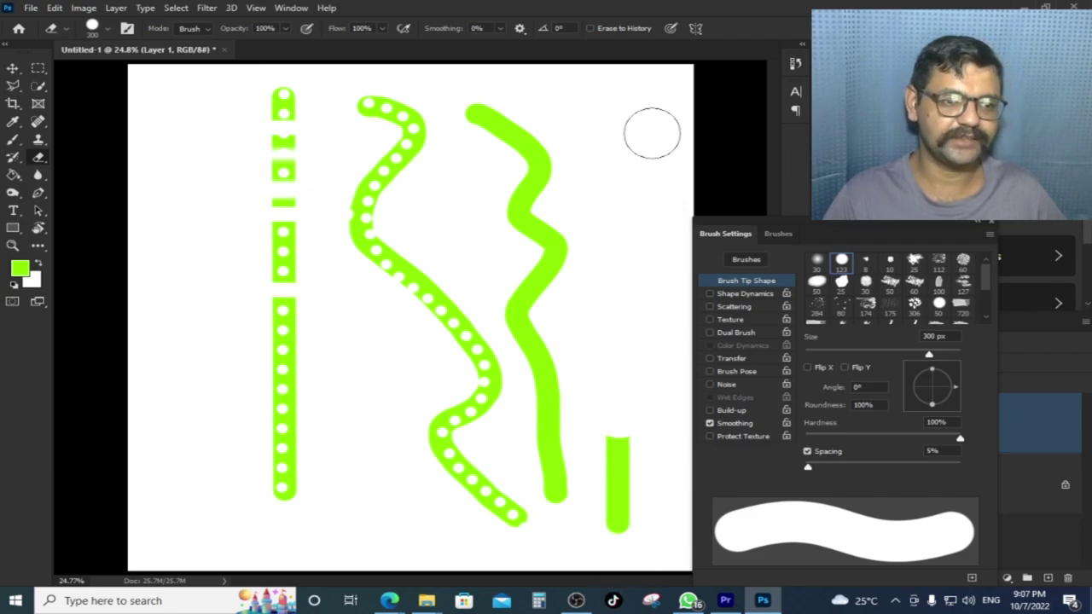
key(ctrl+z)
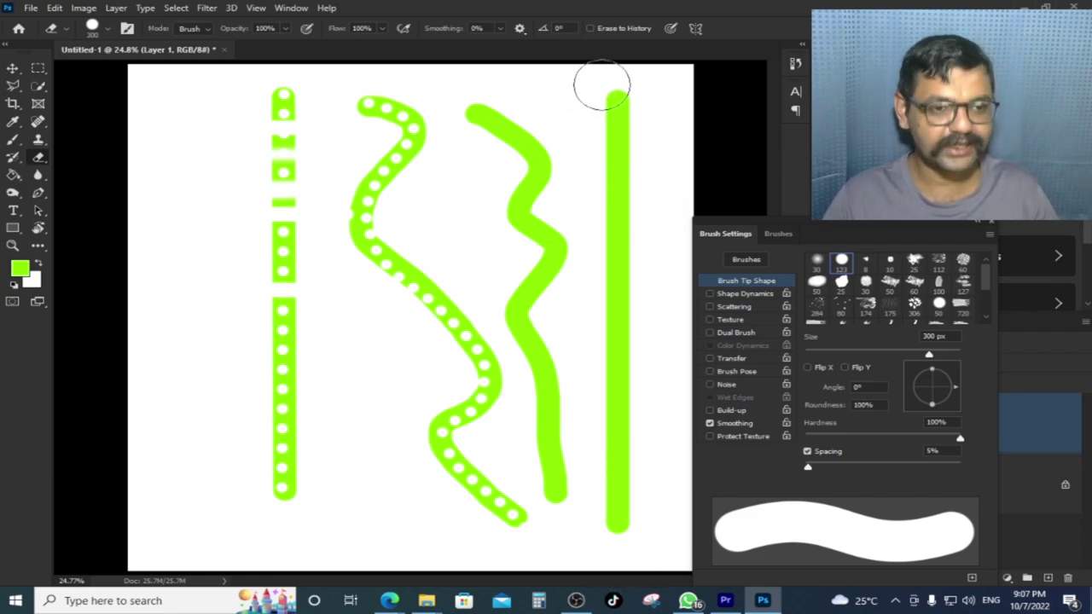
drag(605, 85, 619, 73)
key(ctrl+z)
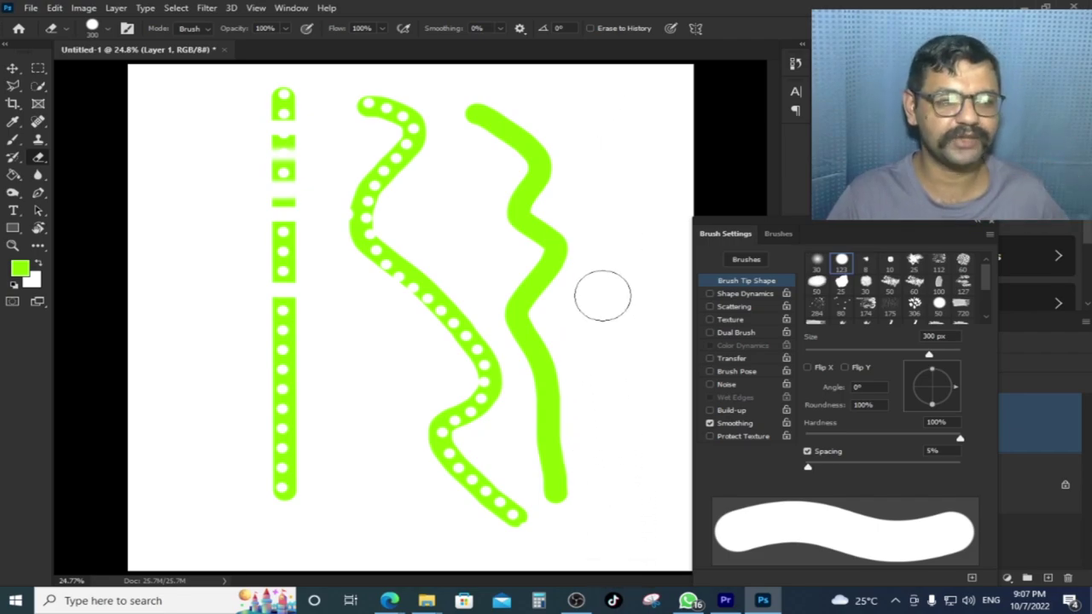
key(ctrl+shift+z)
Set the eraser to 150 px and erase the left part of the right stroke, thinning it
key(bracketleft)
key(bracketleft)
key(bracketleft)
key(bracketleft)
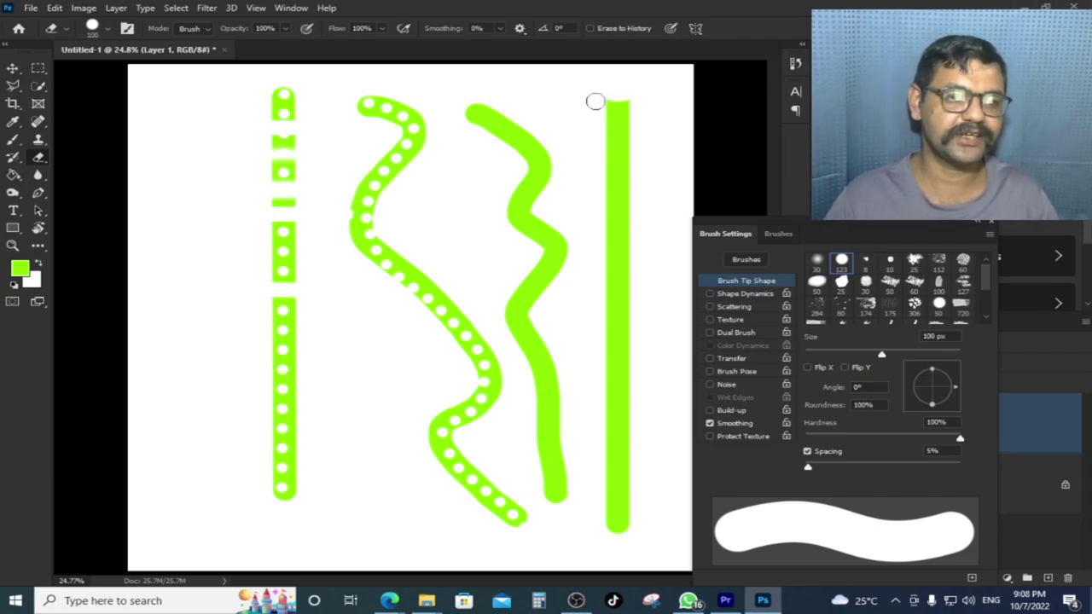
key(bracketleft)
key(bracketleft)
key(bracketleft)
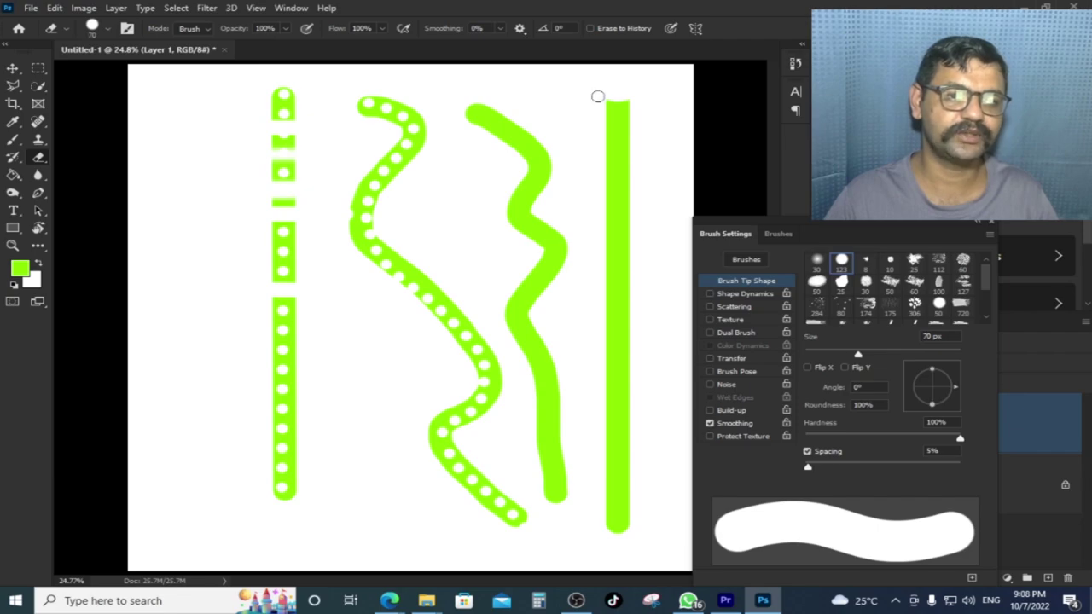
key(bracketright)
key(bracketright)
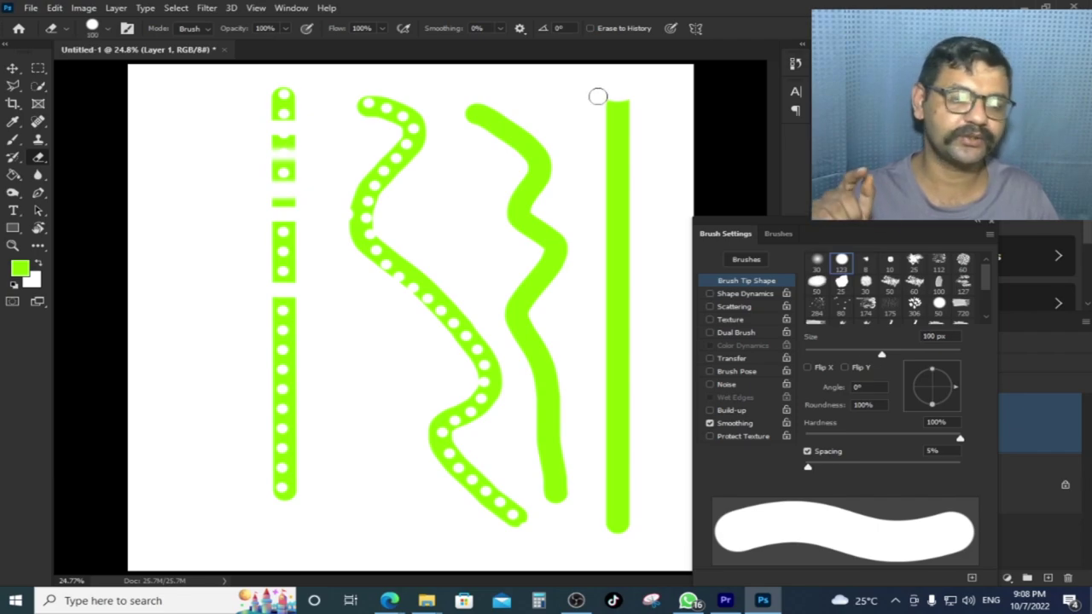
key(bracketright)
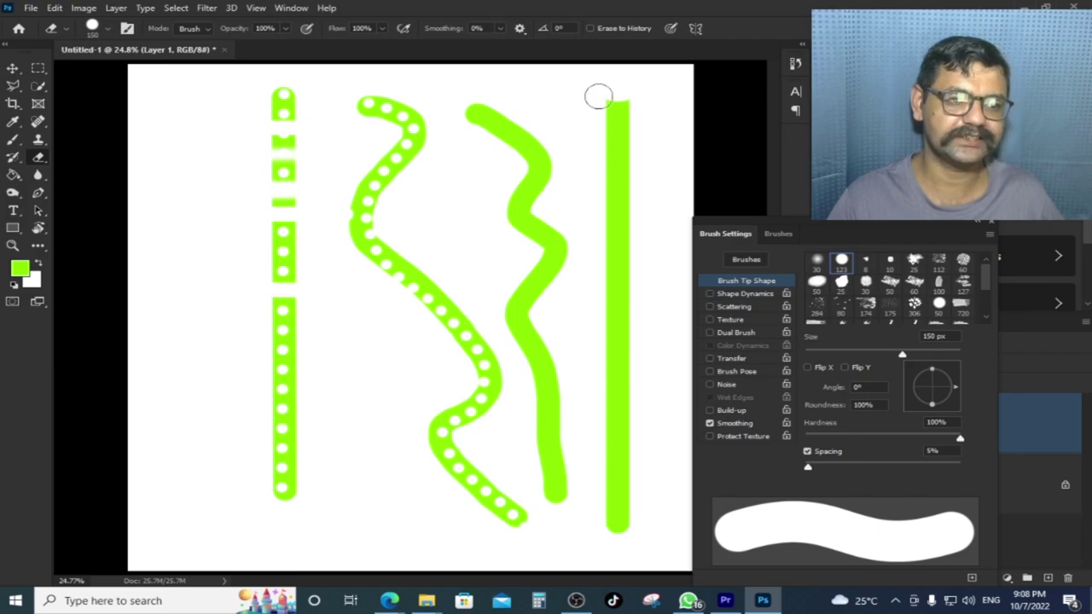
drag(597, 97, 600, 539)
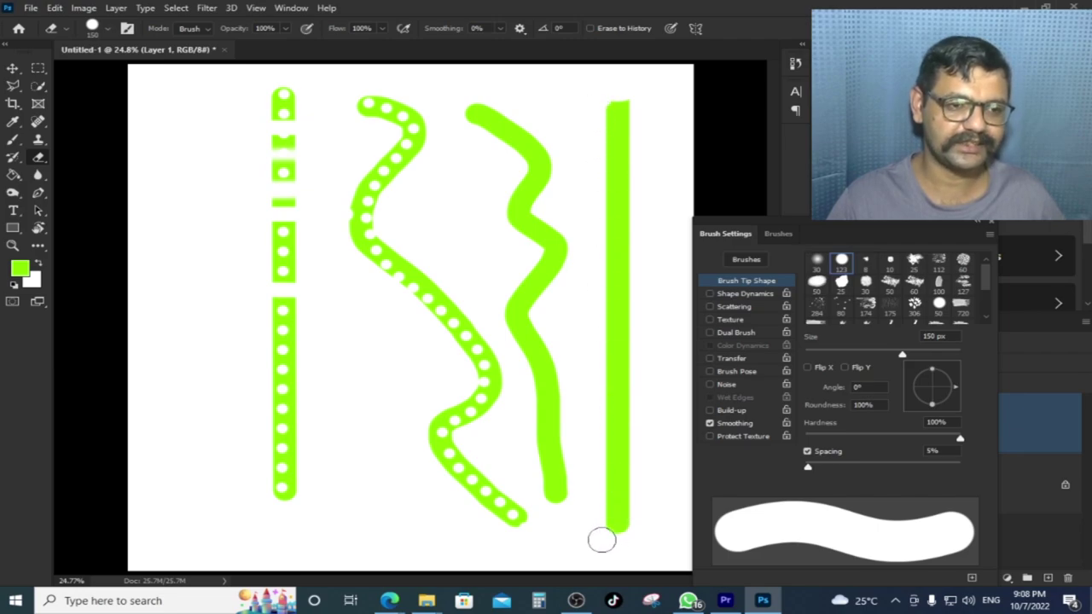
Soften the eraser to 13% hardness, zoom in on the right stroke's edge, then fit the canvas
right_click(662, 117)
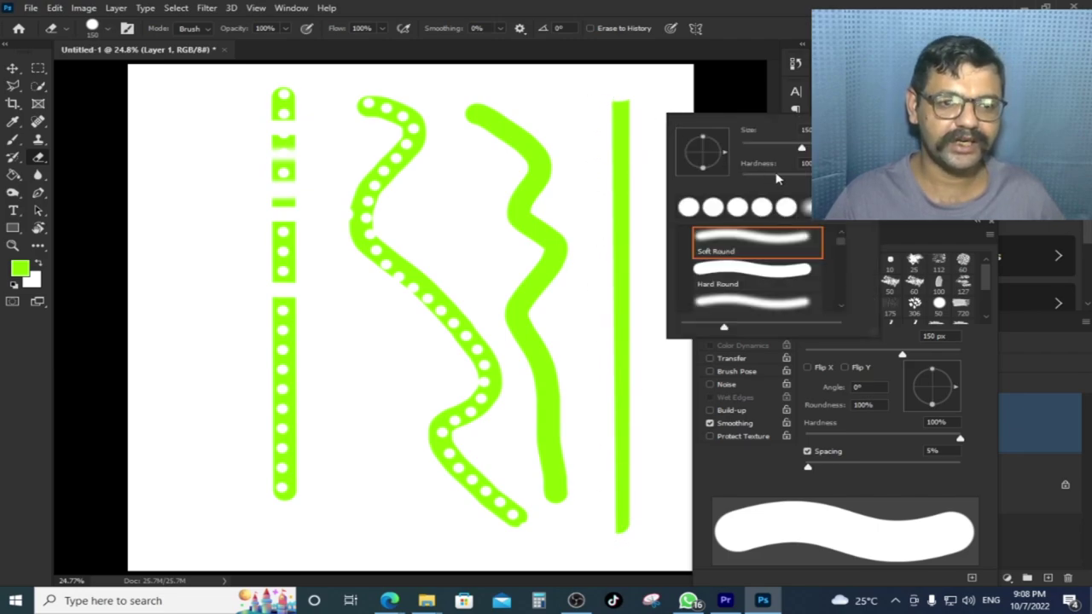
drag(807, 180, 740, 179)
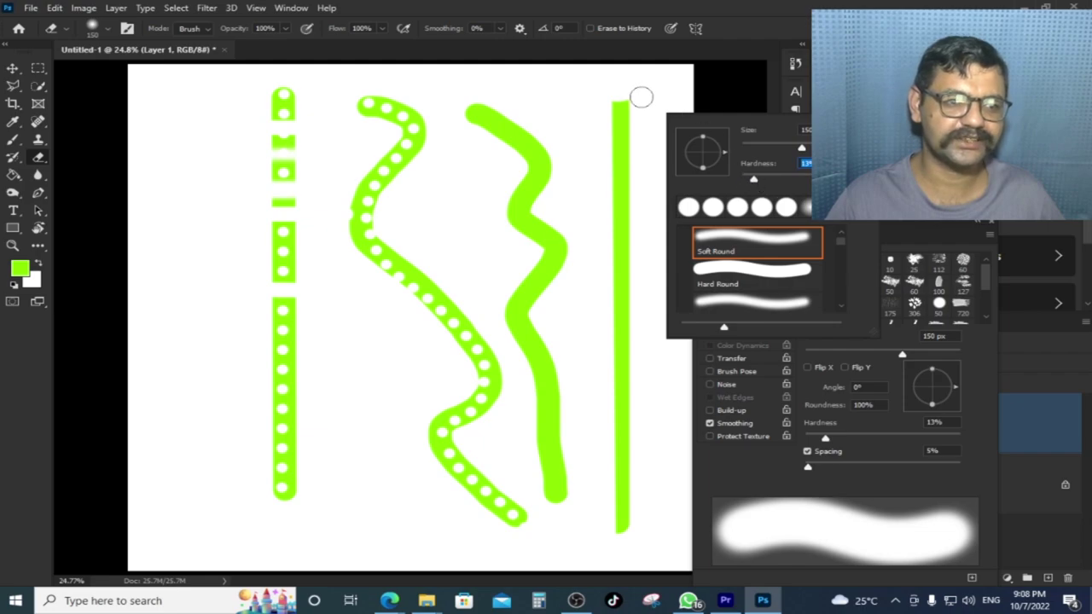
key(Return)
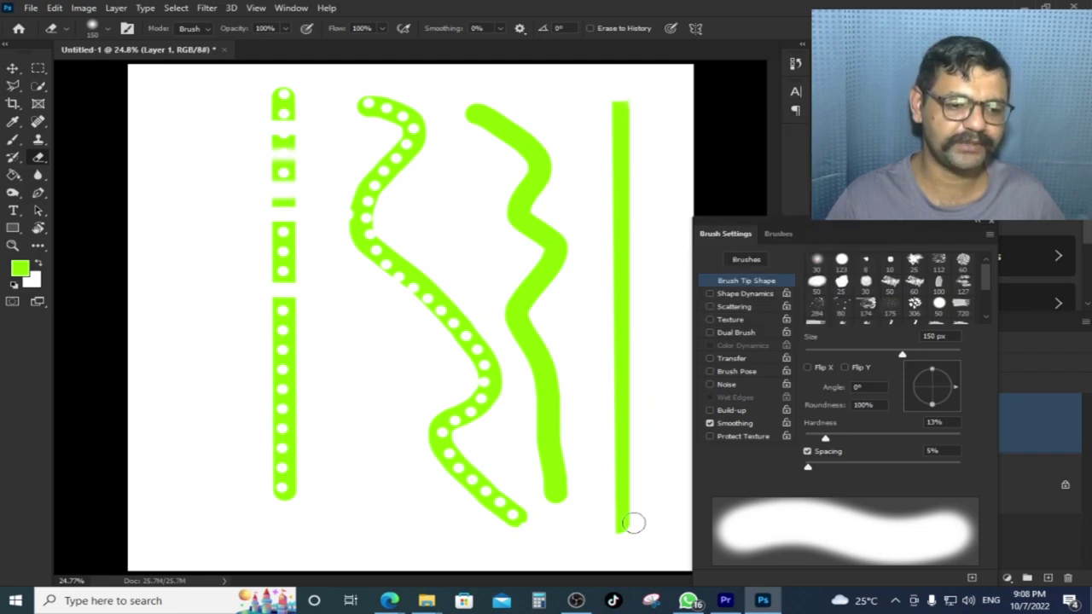
key(ctrl+plus)
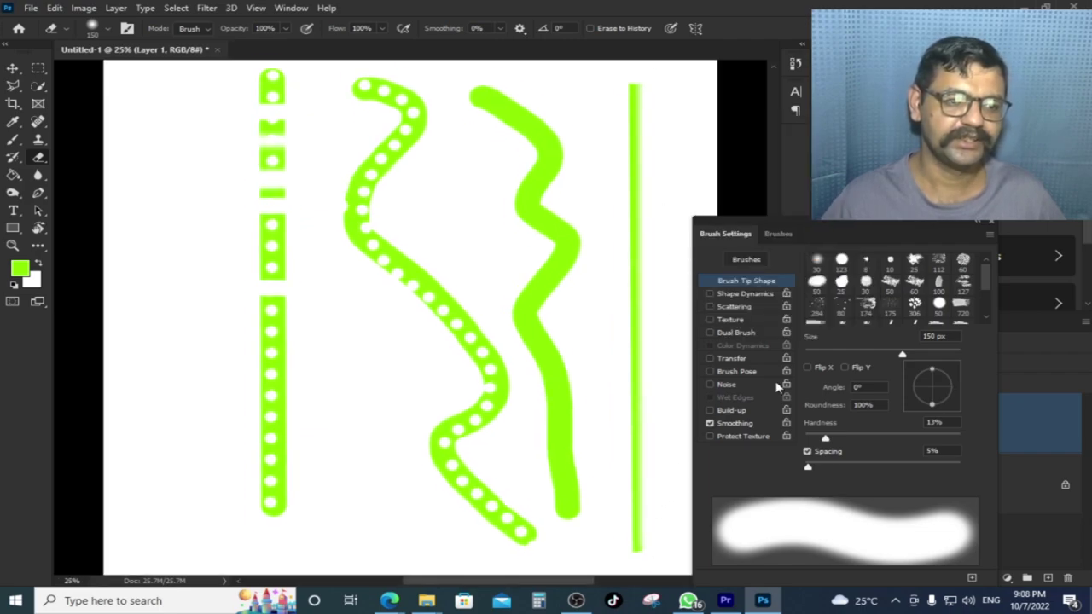
key(ctrl+plus)
key(ctrl+plus)
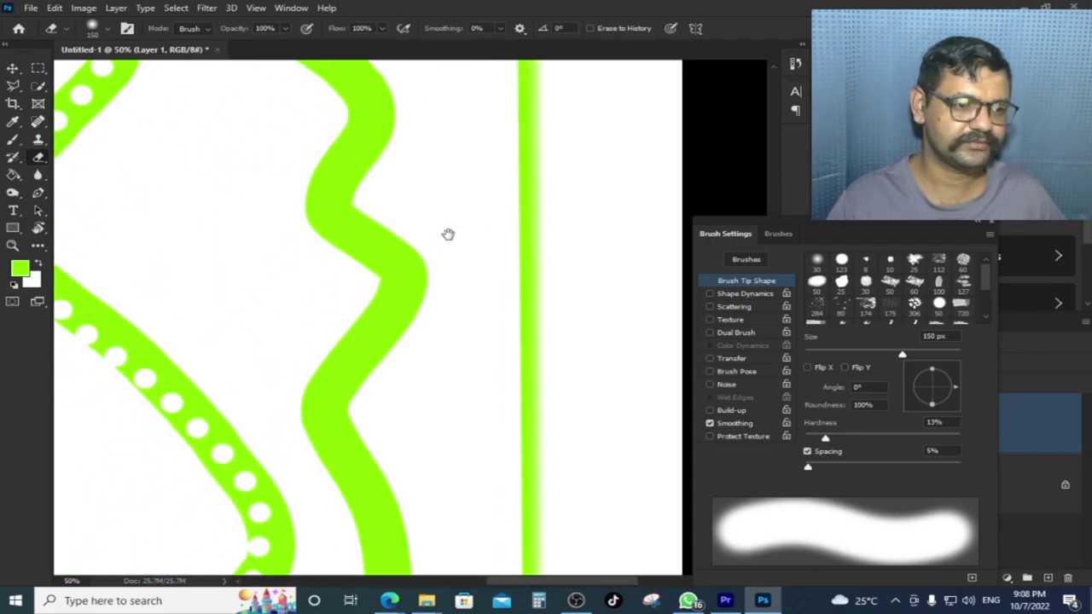
key(ctrl+plus)
key(ctrl+plus)
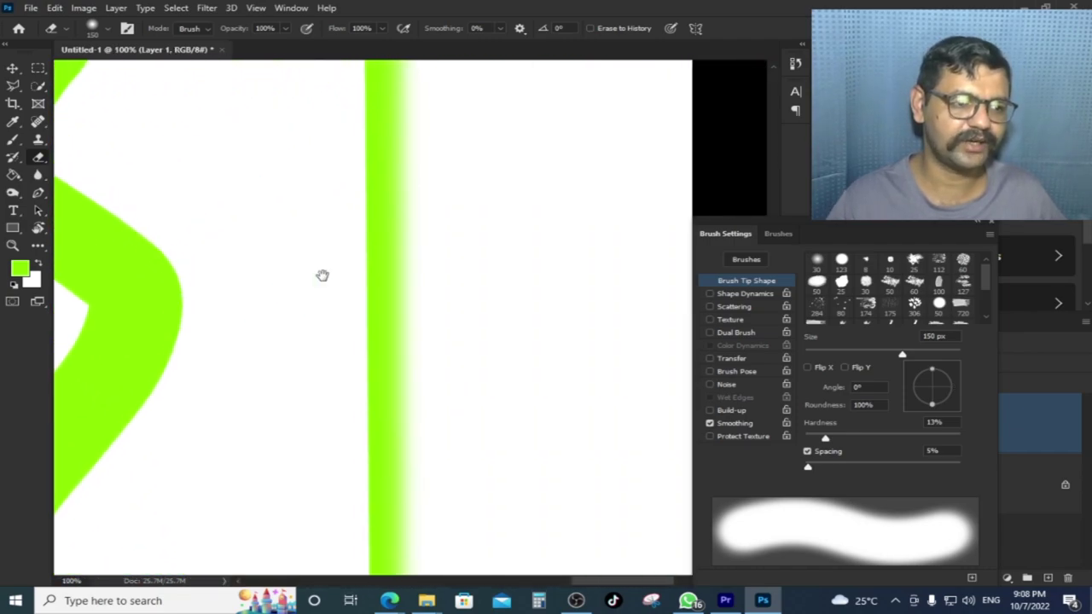
drag(444, 232, 334, 242)
key(ctrl+minus)
key(ctrl+minus)
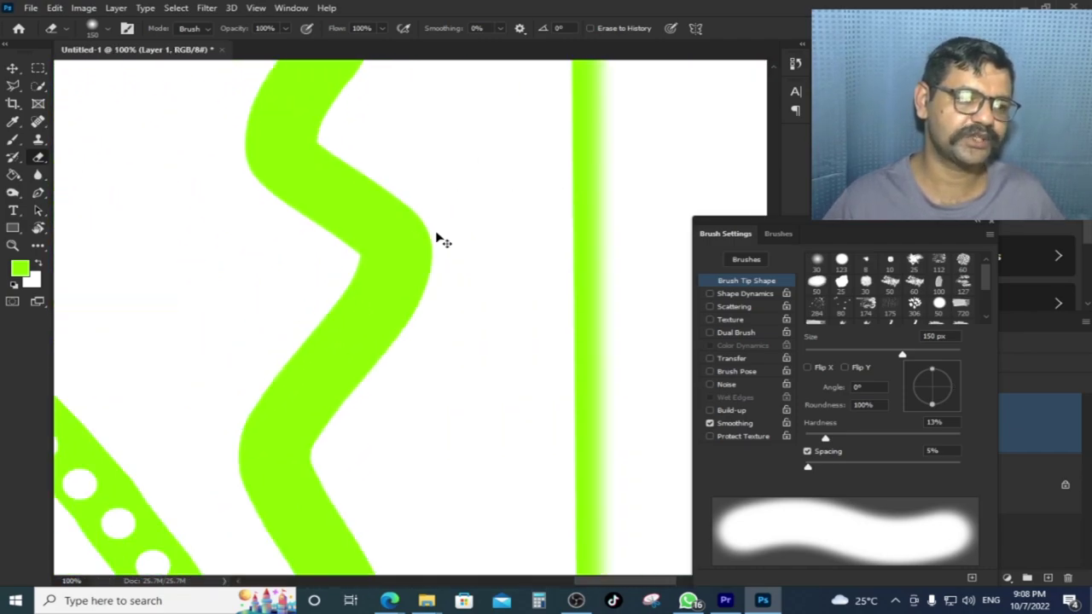
key(ctrl+0)
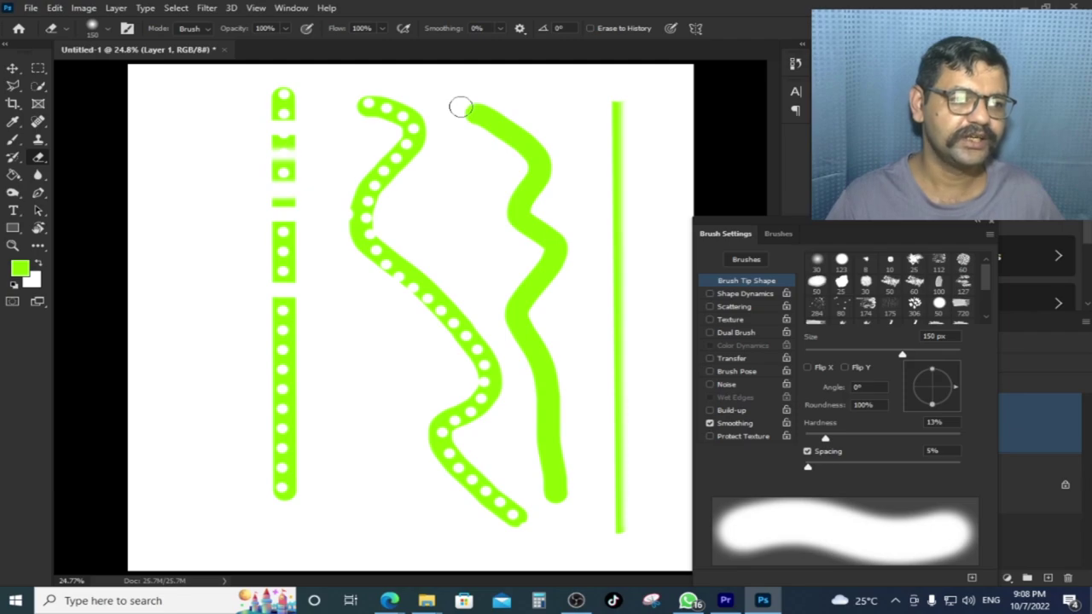
Softly erase along the wavy third stroke and the dotted second stroke, fading both to thin traces
drag(476, 117, 522, 251)
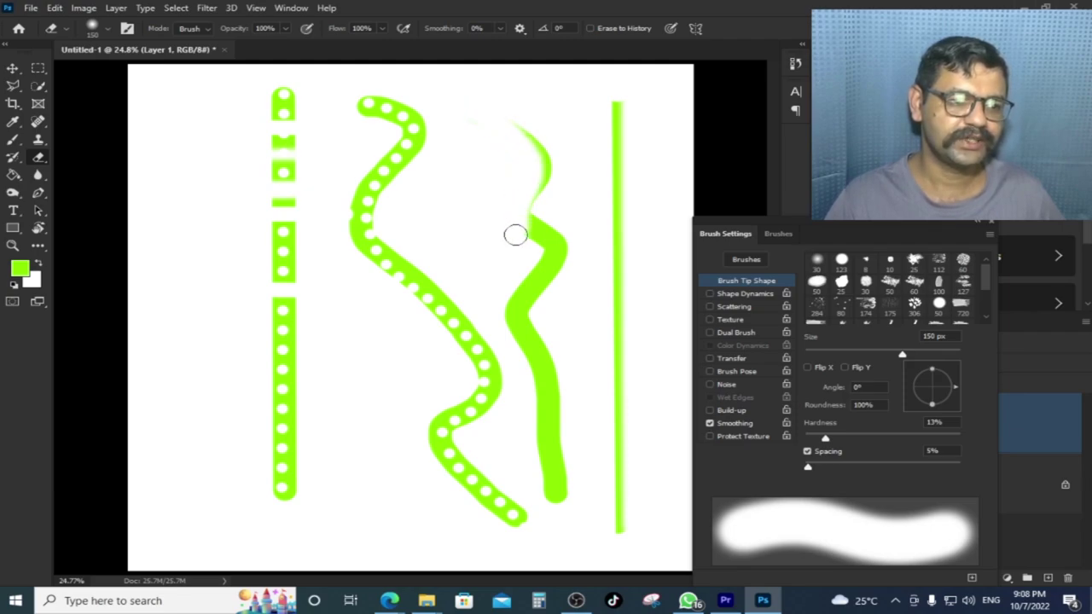
key(ctrl+z)
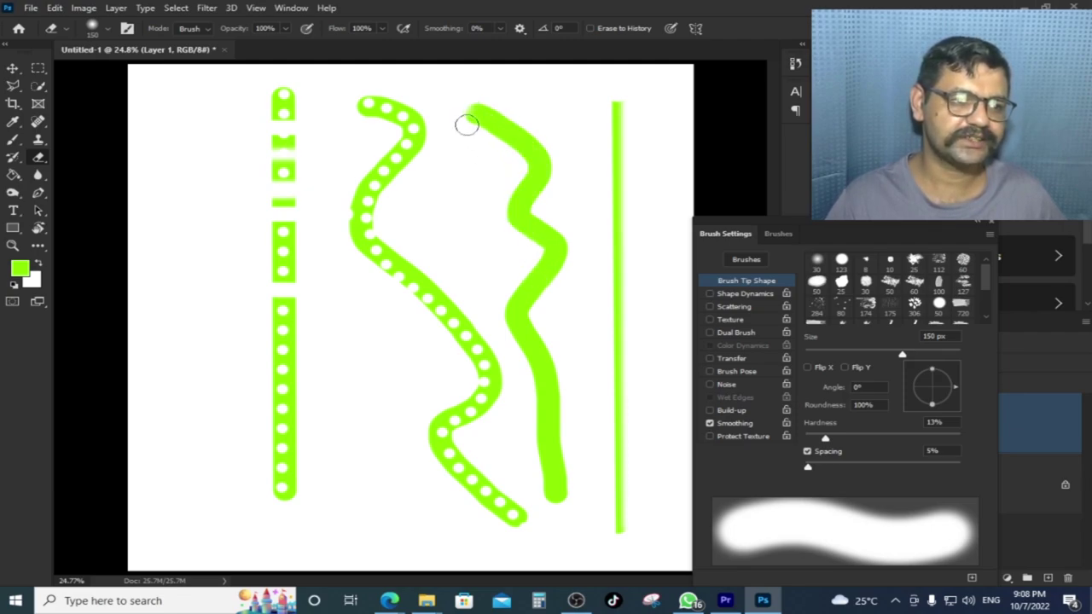
mouse_move(465, 122)
mouse_down()
mouse_move(516, 171)
mouse_move(507, 210)
mouse_move(526, 247)
mouse_move(504, 324)
mouse_move(546, 512)
mouse_up()
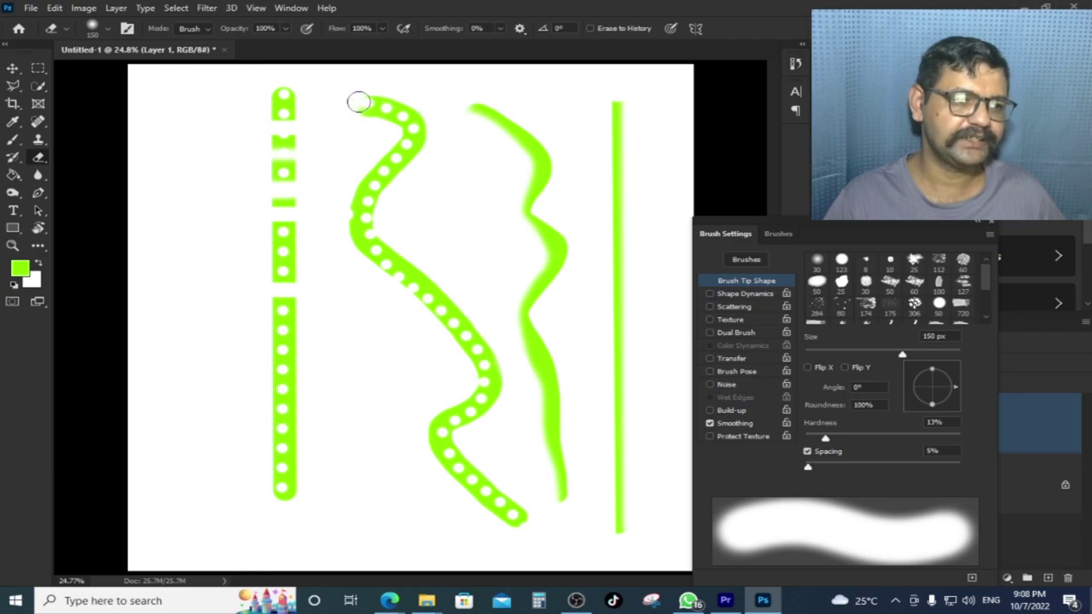
drag(455, 149, 377, 97)
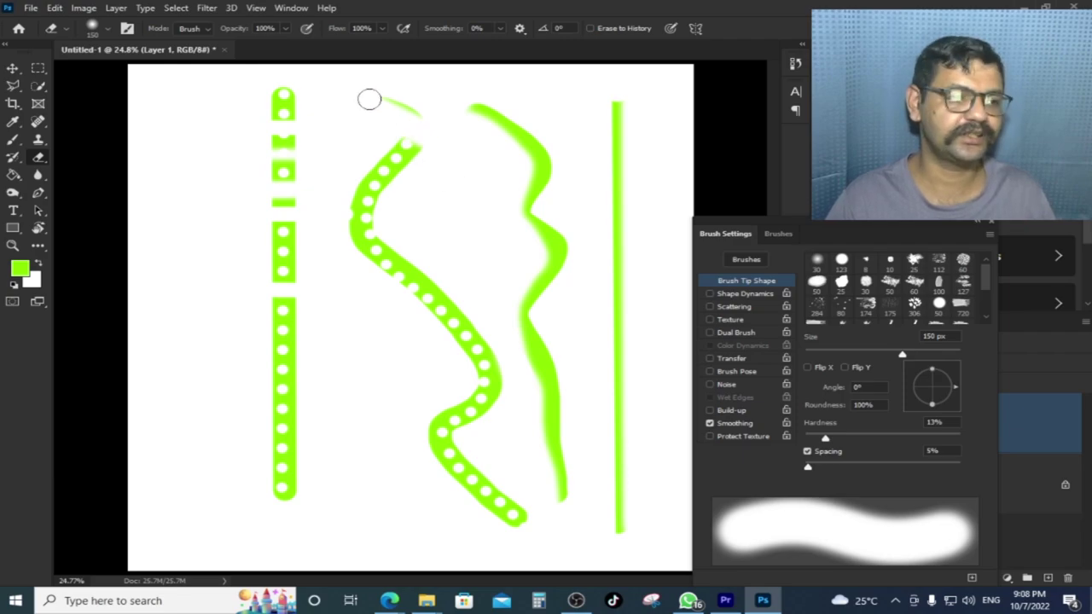
drag(404, 134, 391, 261)
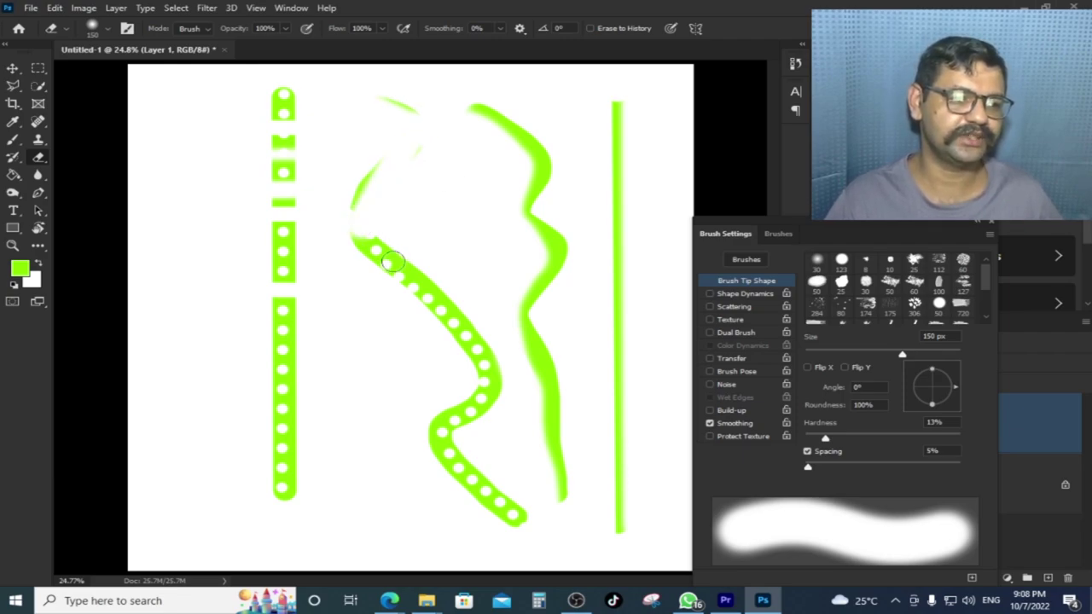
mouse_move(479, 364)
mouse_down()
mouse_move(483, 418)
mouse_move(538, 504)
mouse_move(535, 528)
mouse_up()
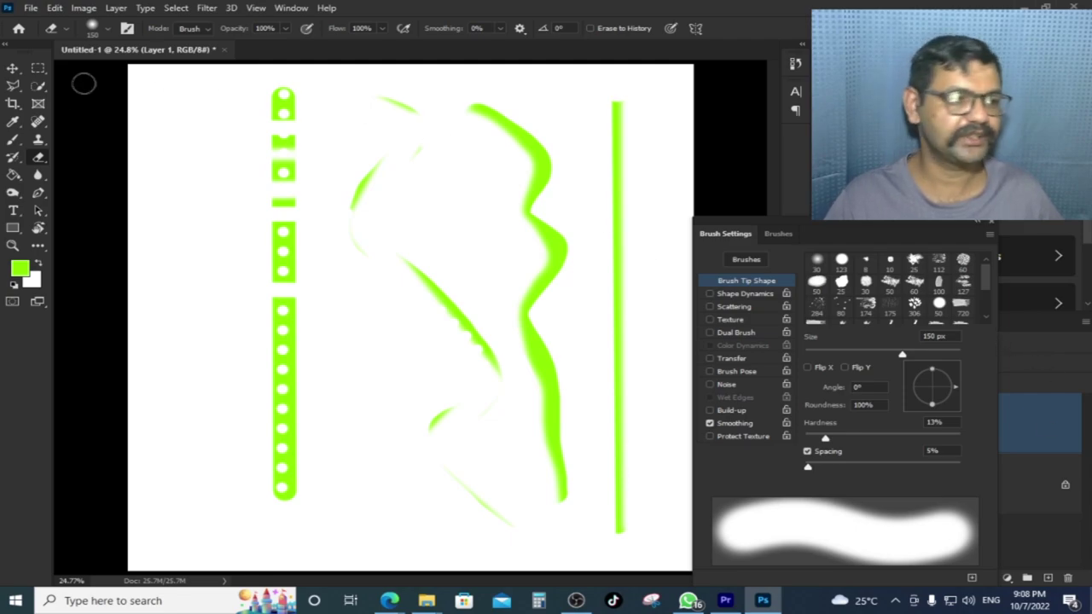
right_click(38, 162)
Keep the standard Eraser tool selected
click(103, 154)
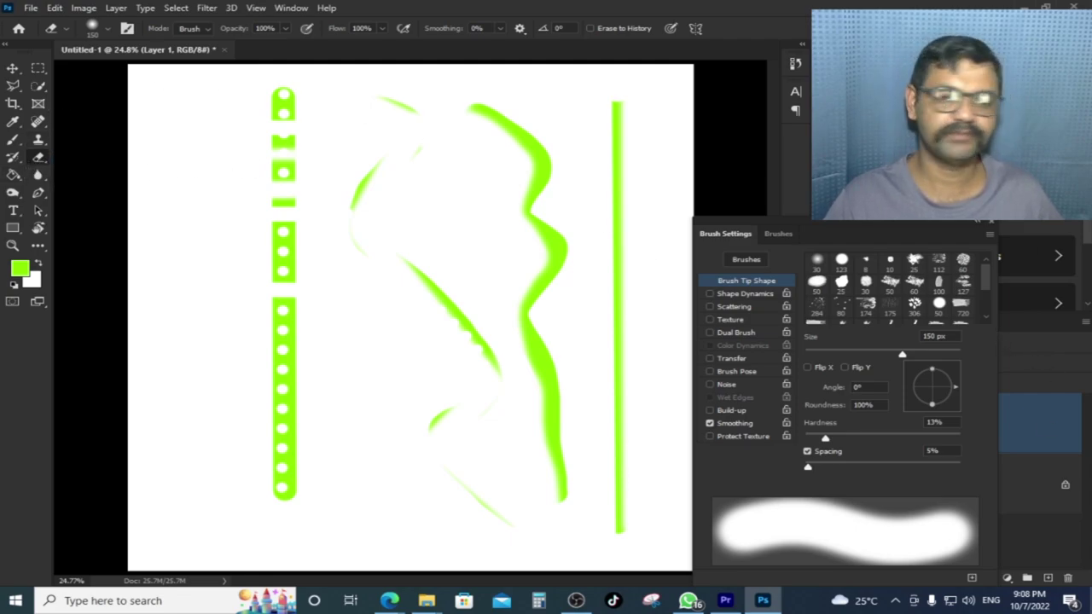